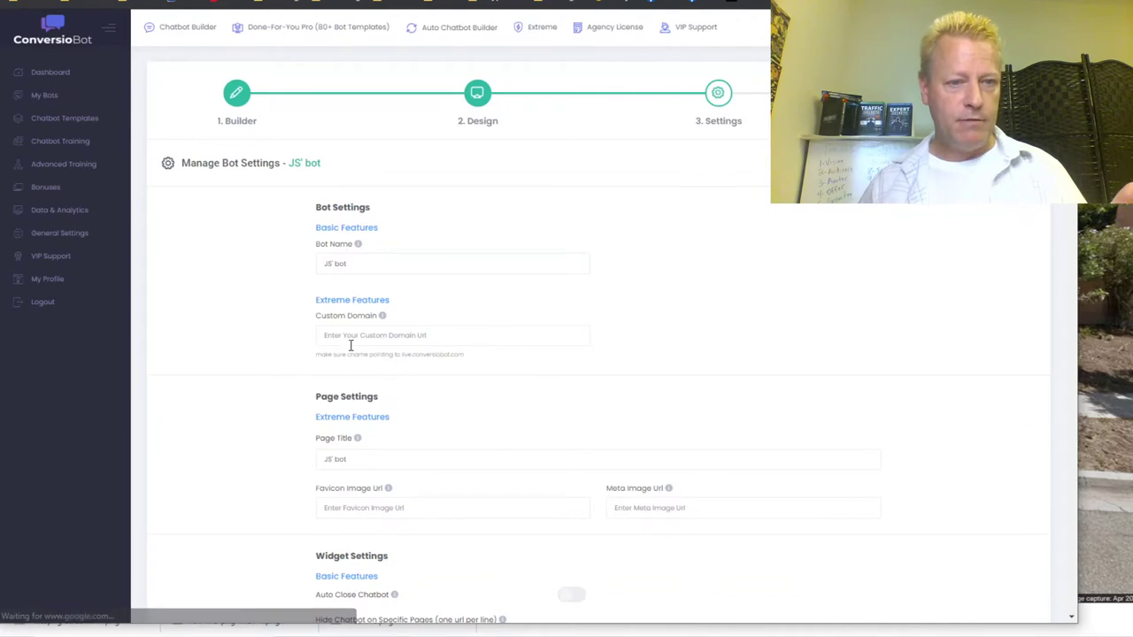
Step: Return to the bot's Design stage and expand the Bot Design settings
scroll(496, 372, "down", 3)
scroll(485, 346, "up", 3)
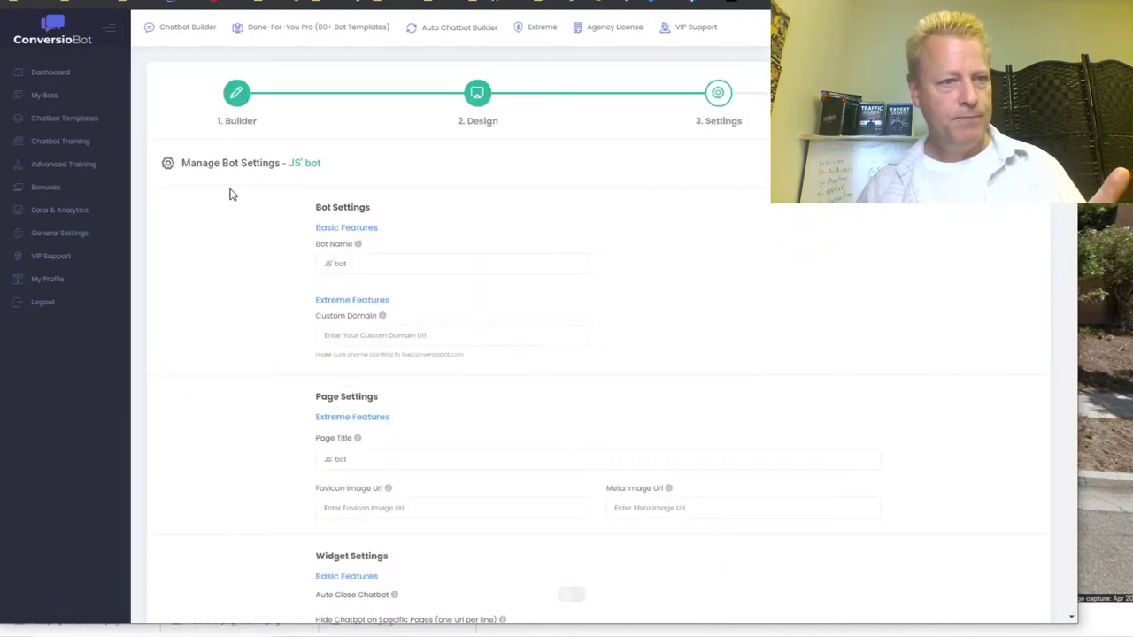
left_click(478, 103)
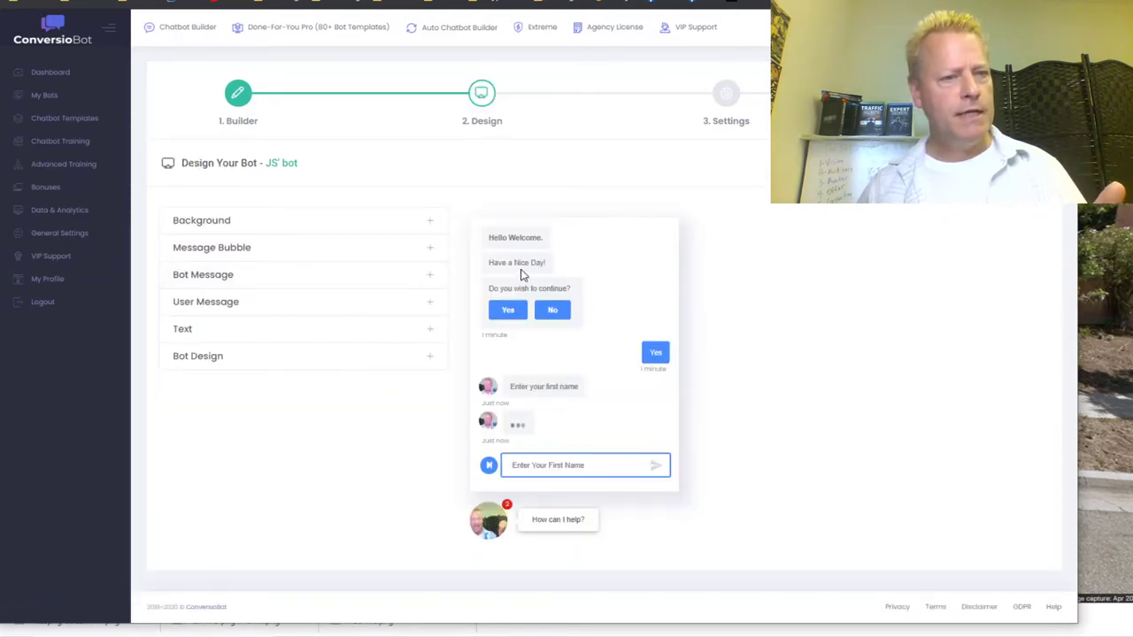
left_click(276, 366)
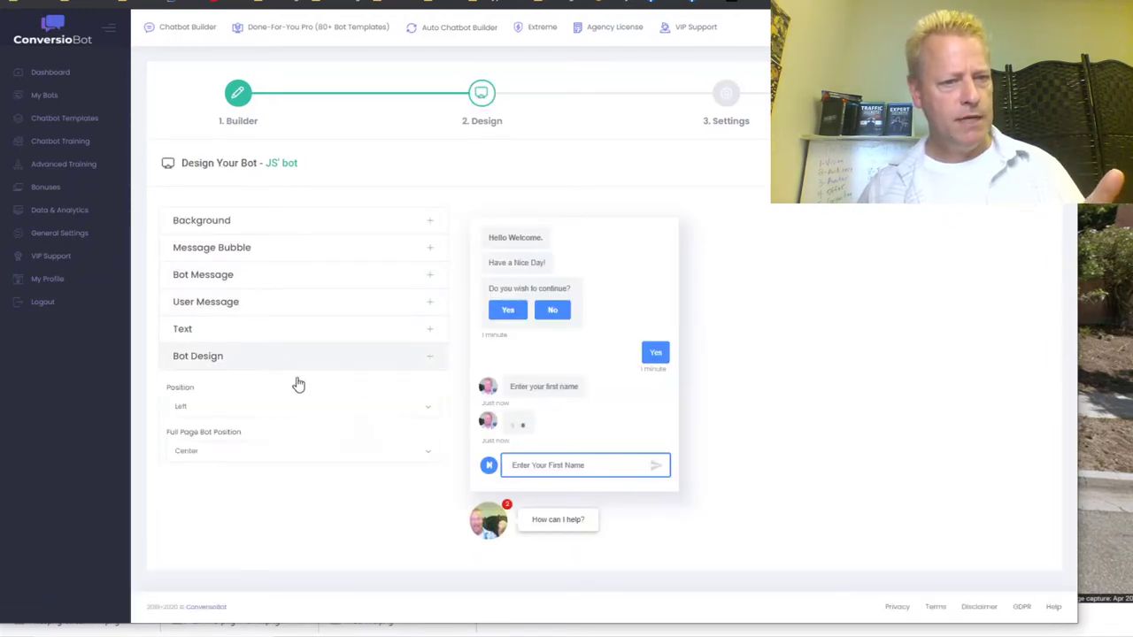
Step: Review the available options for Position and Full Page Bot Position without changing either setting
scroll(253, 310, "down", 3)
left_click(213, 152)
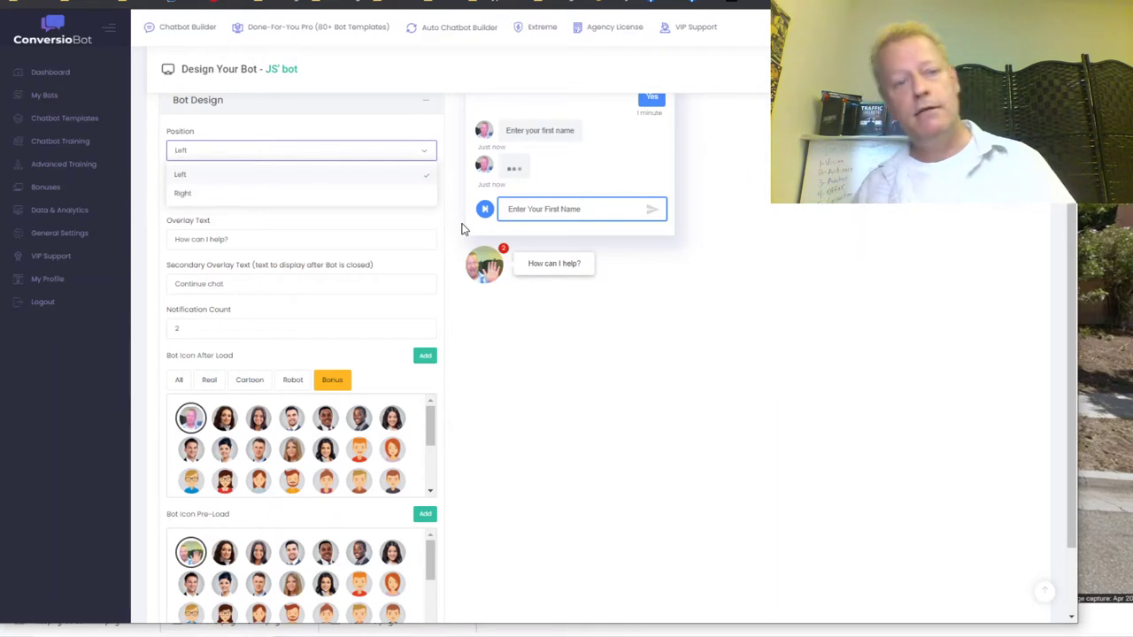
left_click(437, 315)
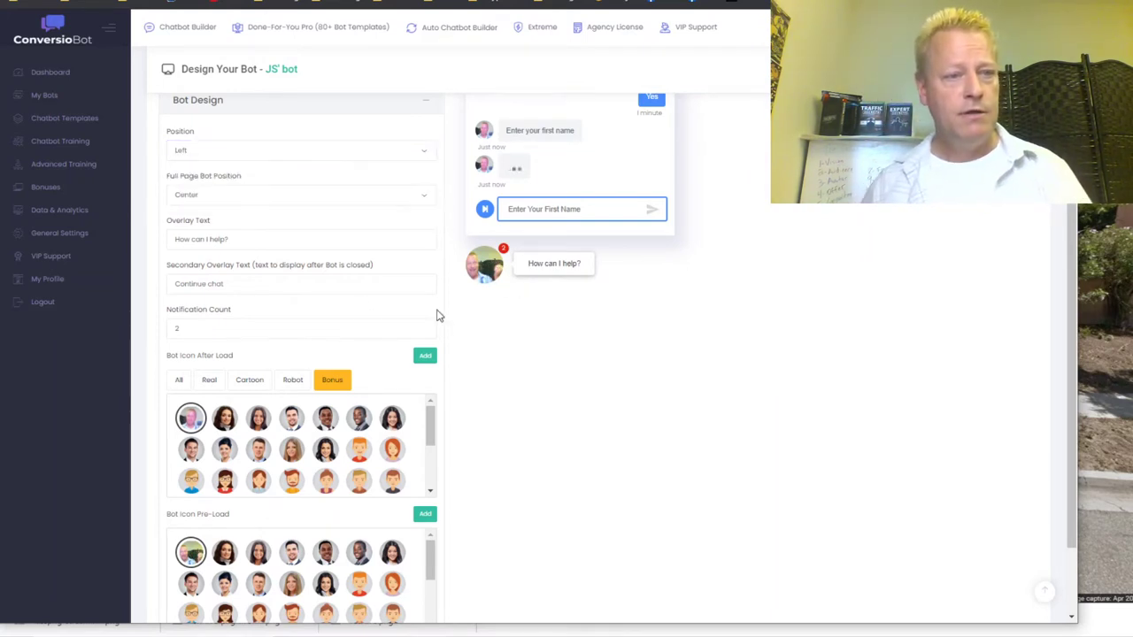
left_click(218, 197)
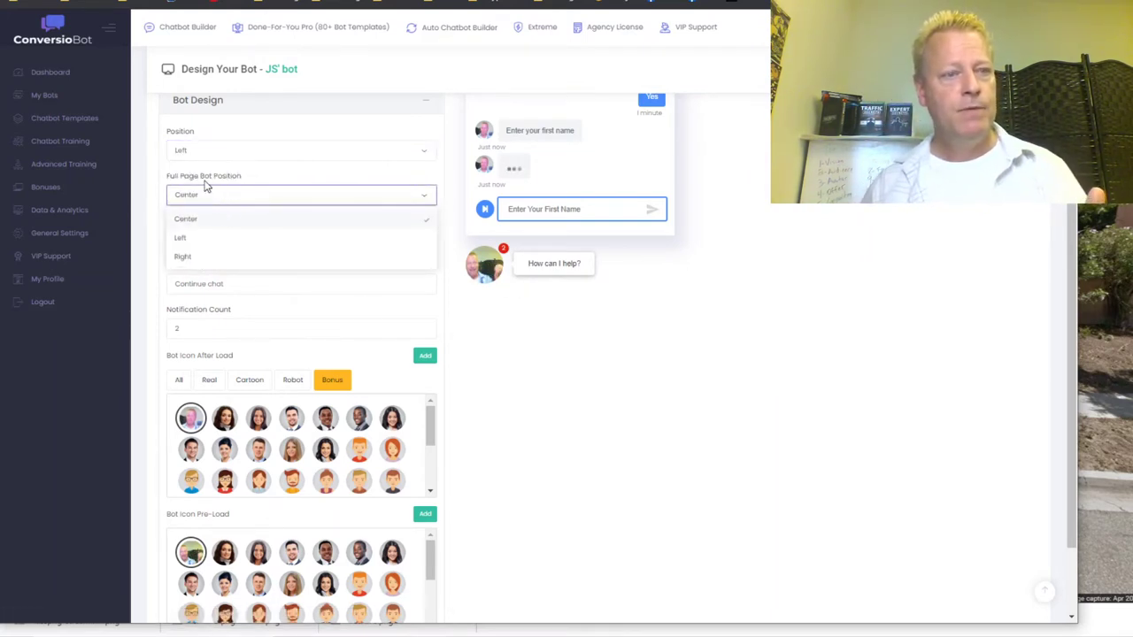
left_click(584, 373)
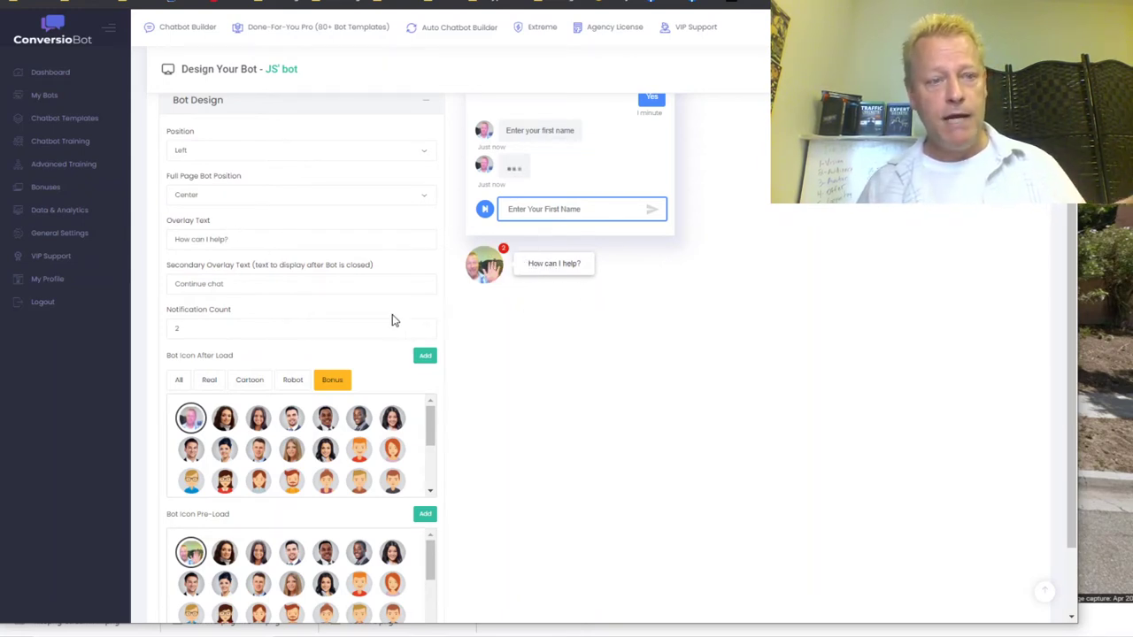
Step: Compare the Overlay Text and Notification Count settings with the closed chat widget on the blog
double_click(223, 240)
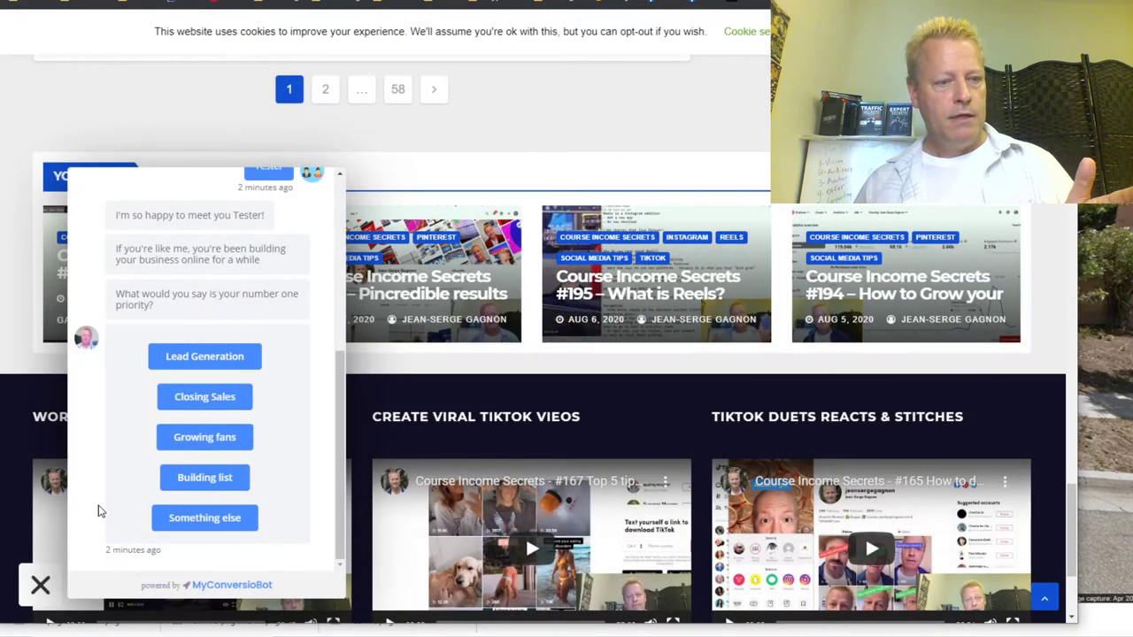
left_click(40, 586)
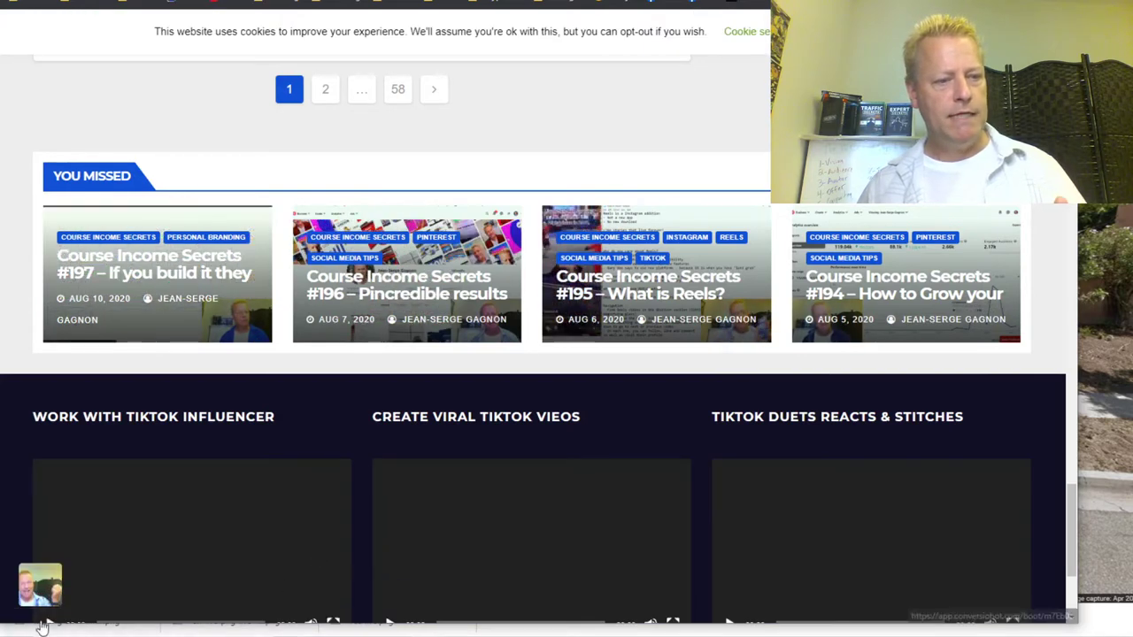
scroll(357, 526, "down", 3)
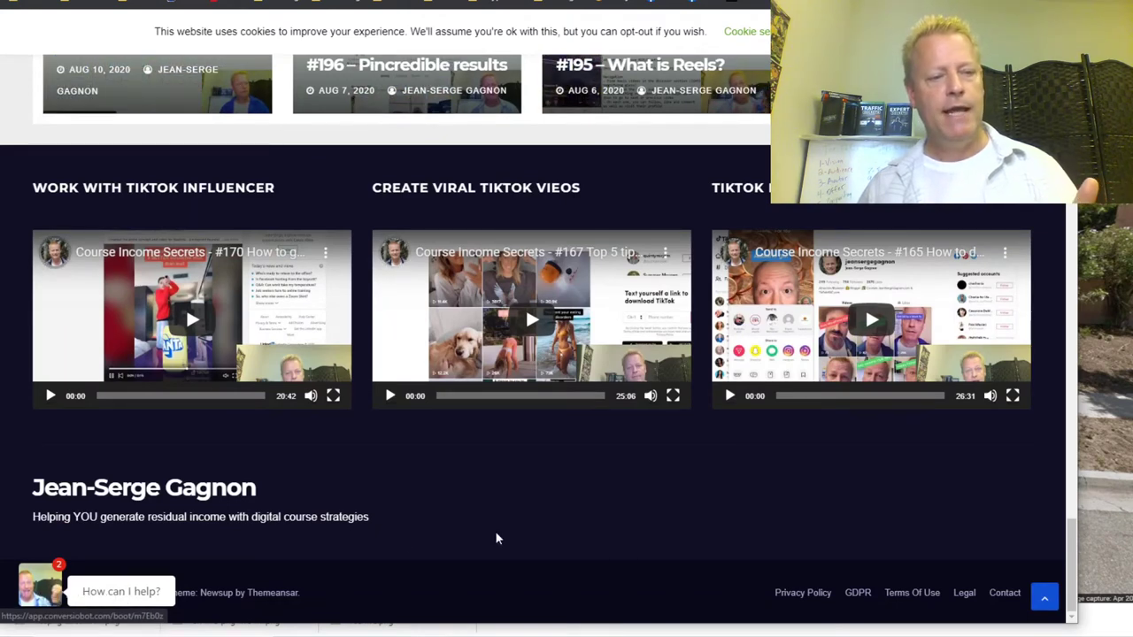
left_click(63, 566)
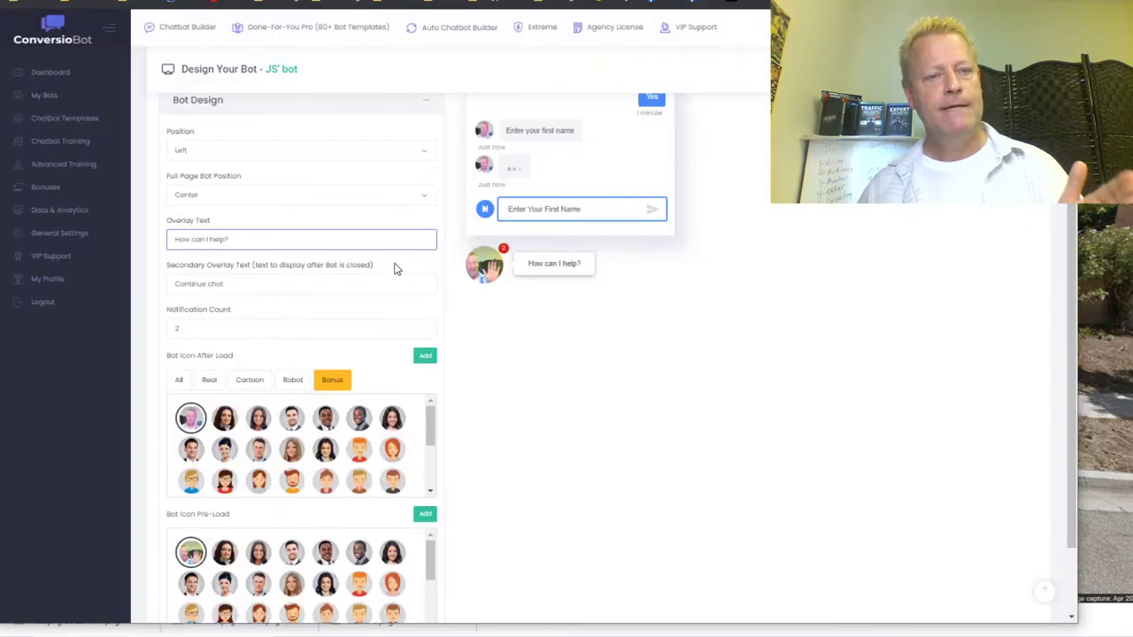
left_click_drag(190, 331, 164, 332)
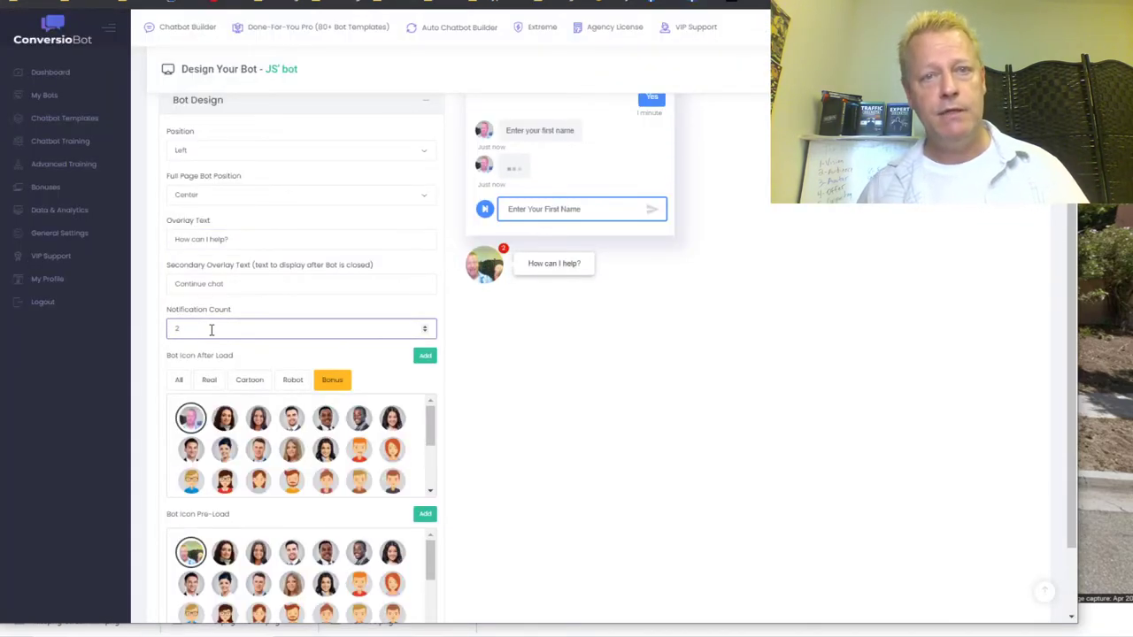
left_click(211, 329)
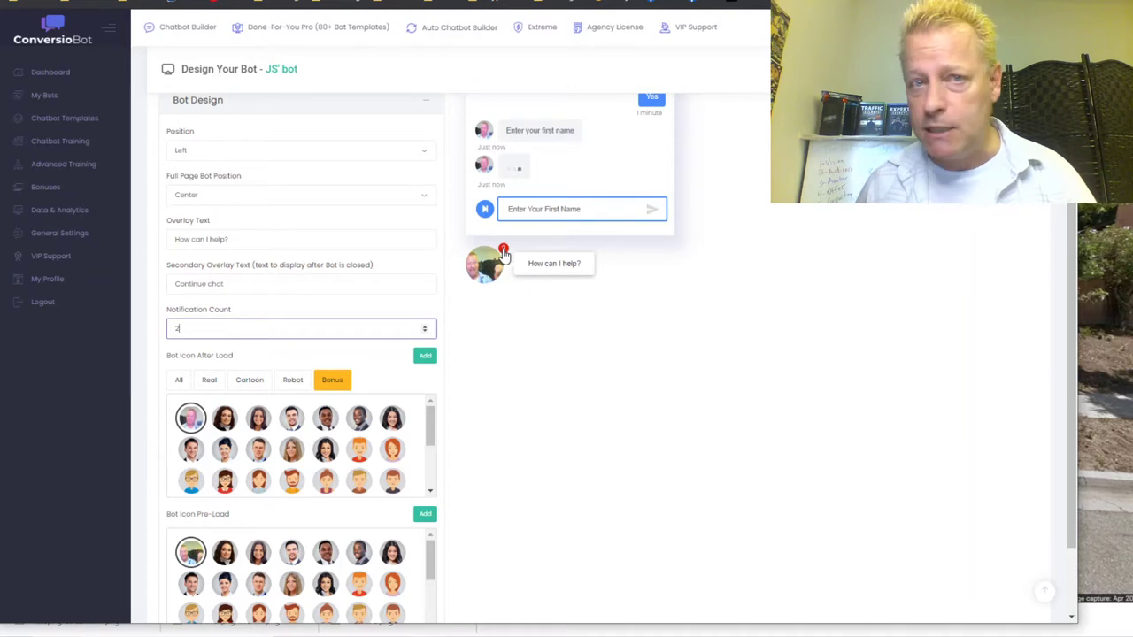
Step: Try the grey robot as the bot icon after load, and reselect the custom photo
scroll(529, 378, "down", 2)
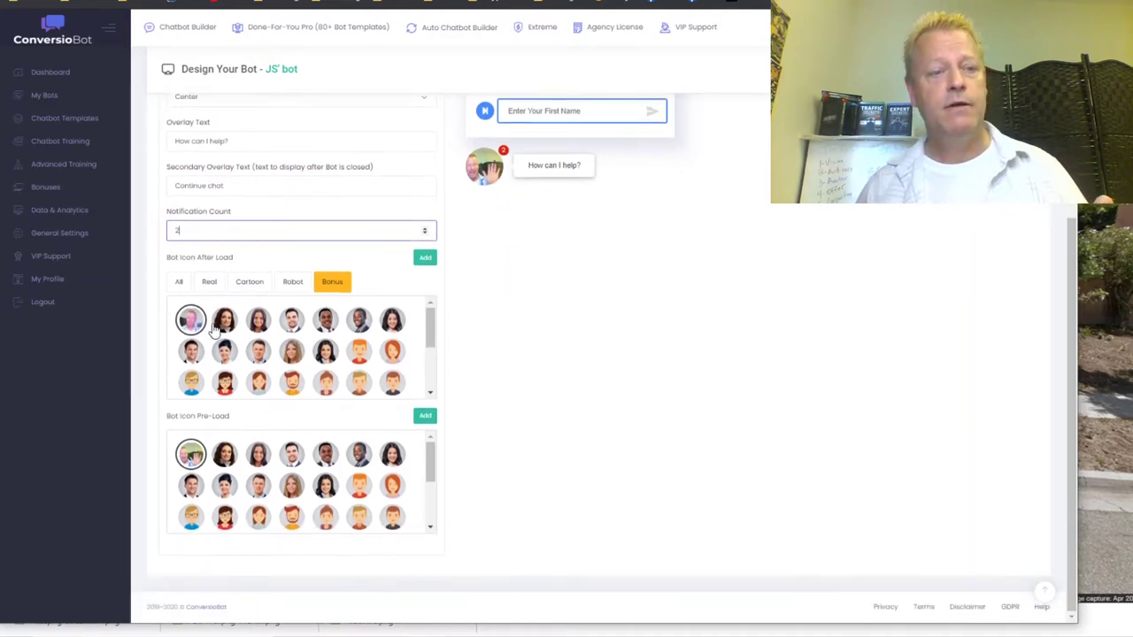
scroll(354, 341, "down", 3)
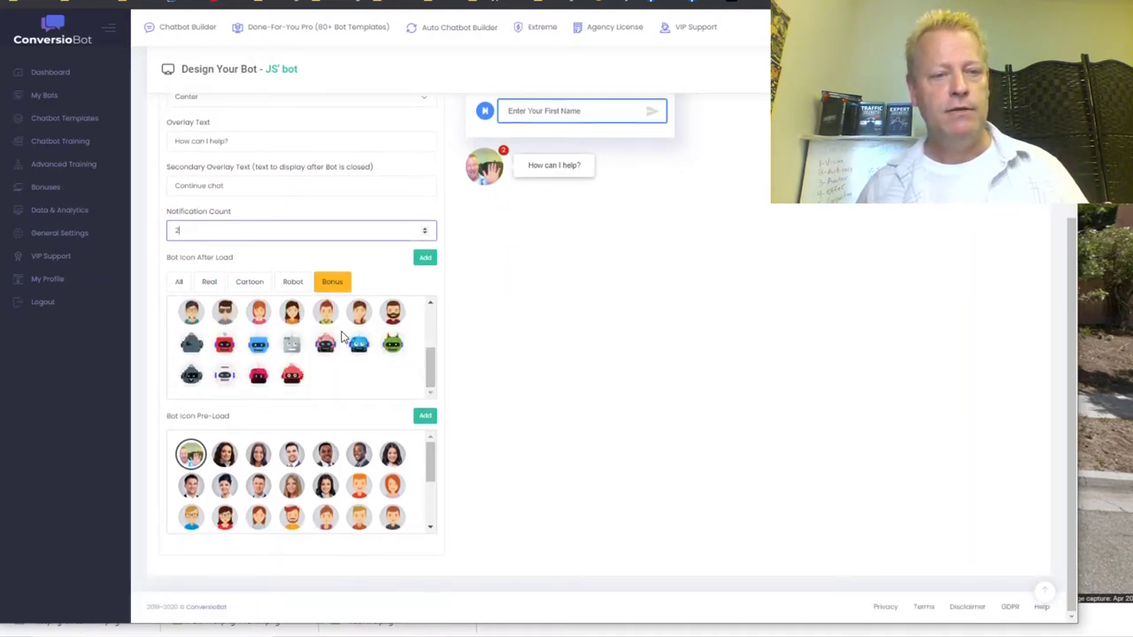
left_click(290, 349)
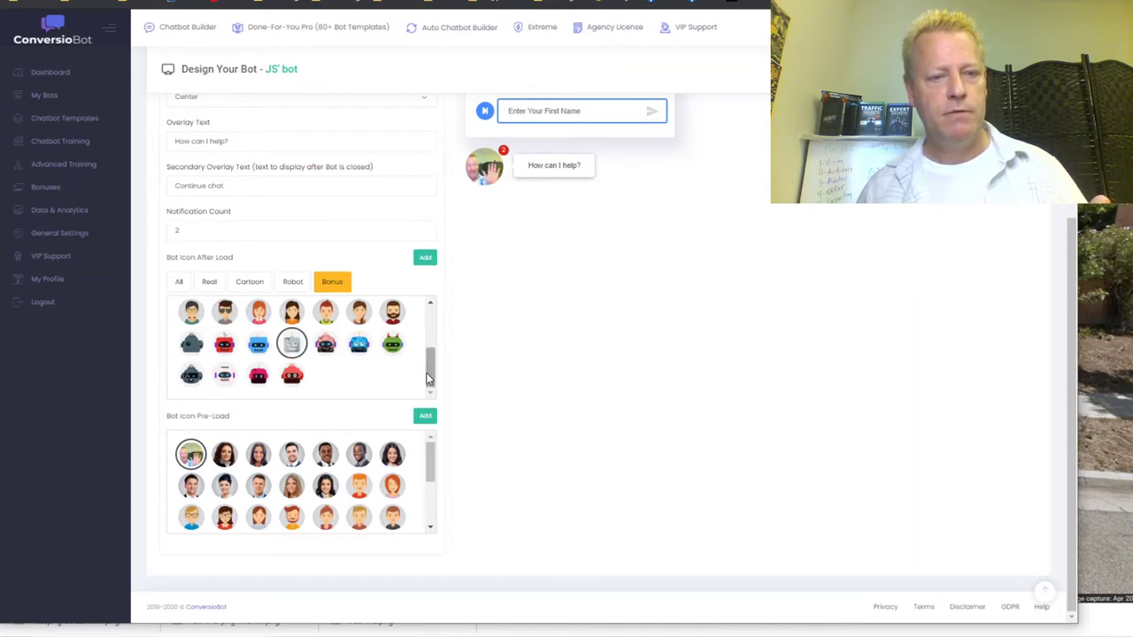
left_click_drag(427, 379, 419, 320)
left_click(190, 323)
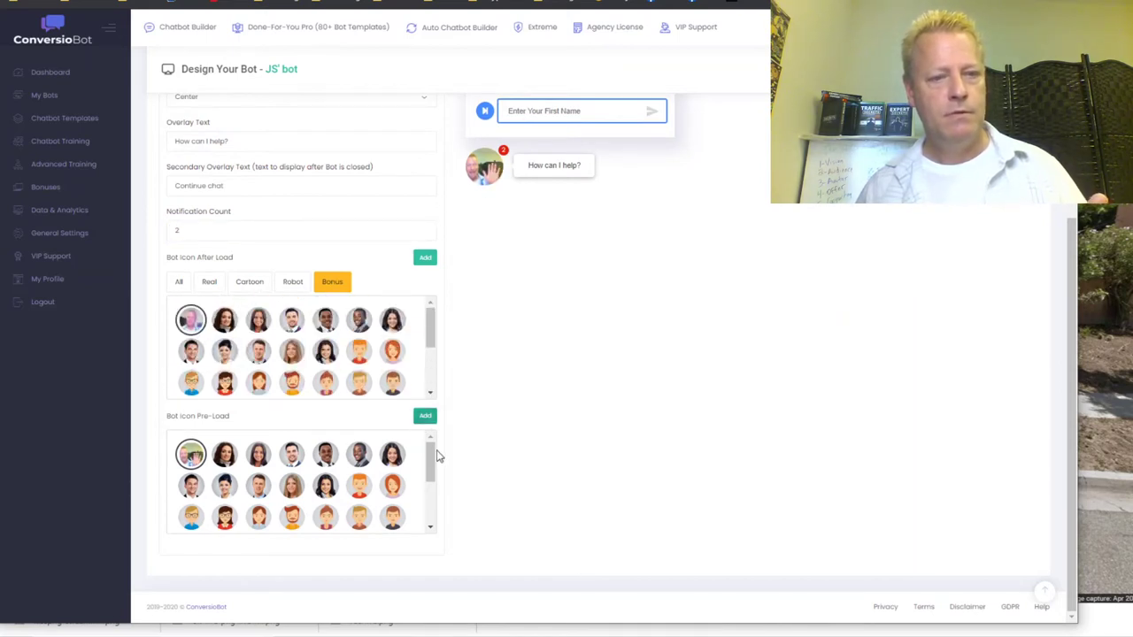
Step: Try various portrait, cartoon and robot avatars as the pre-load bot icon, and reselect the custom waving photo
left_click_drag(431, 456, 430, 479)
left_click(361, 474)
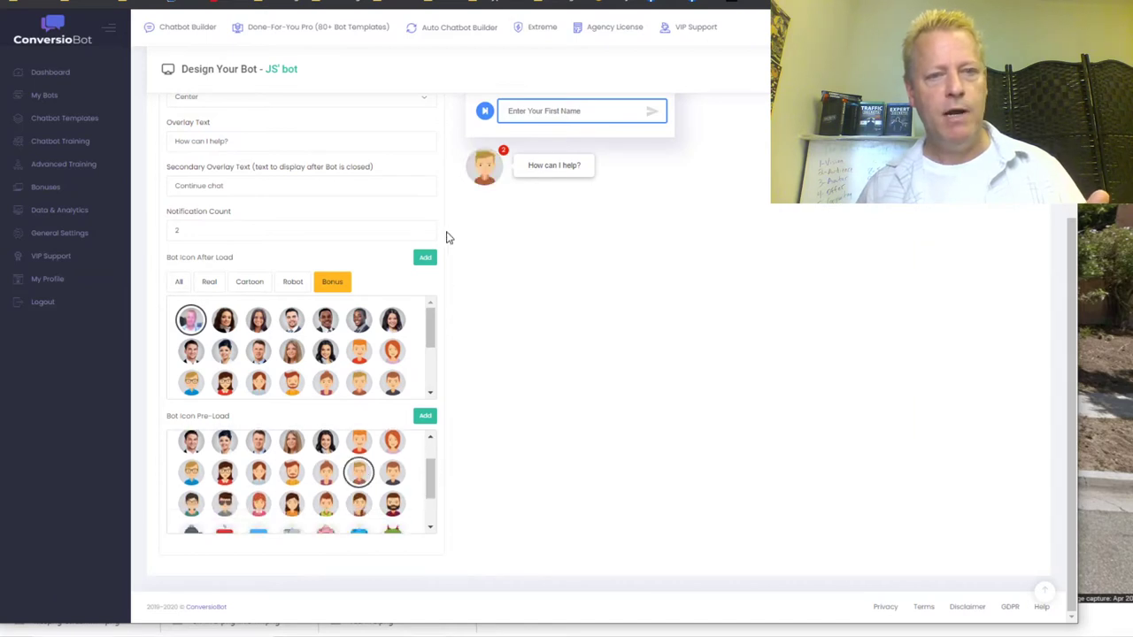
left_click(394, 444)
left_click(325, 443)
left_click(293, 444)
left_click(257, 446)
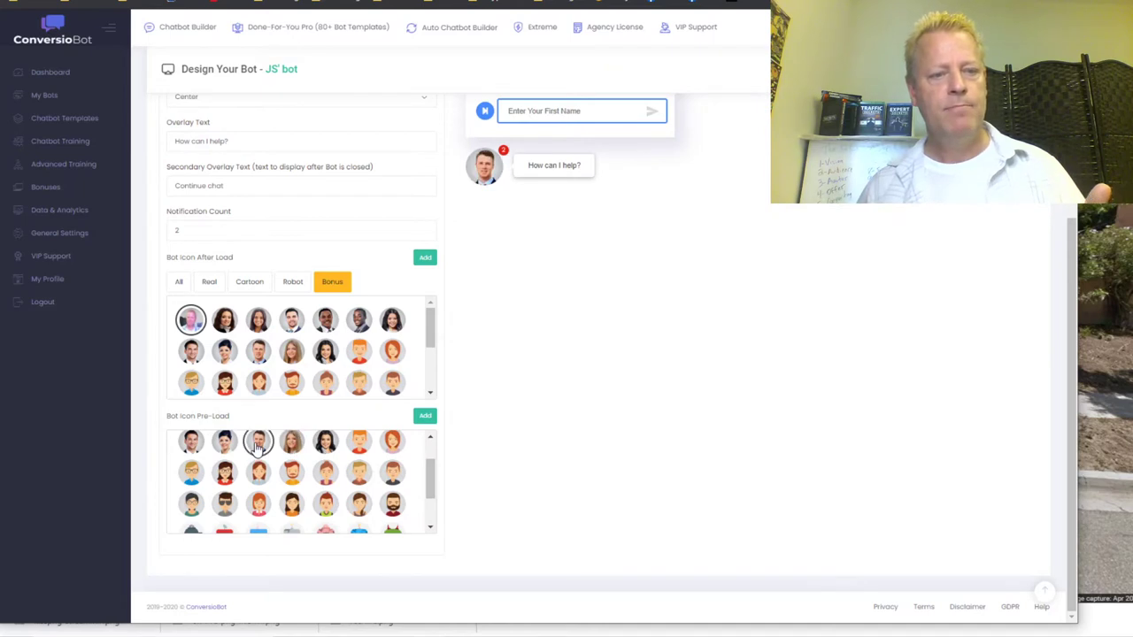
left_click(258, 473)
left_click(258, 504)
left_click(292, 503)
left_click(325, 504)
scroll(389, 500, "down", 2)
left_click(356, 479)
left_click(282, 505)
left_click(260, 482)
scroll(213, 482, "up", 3)
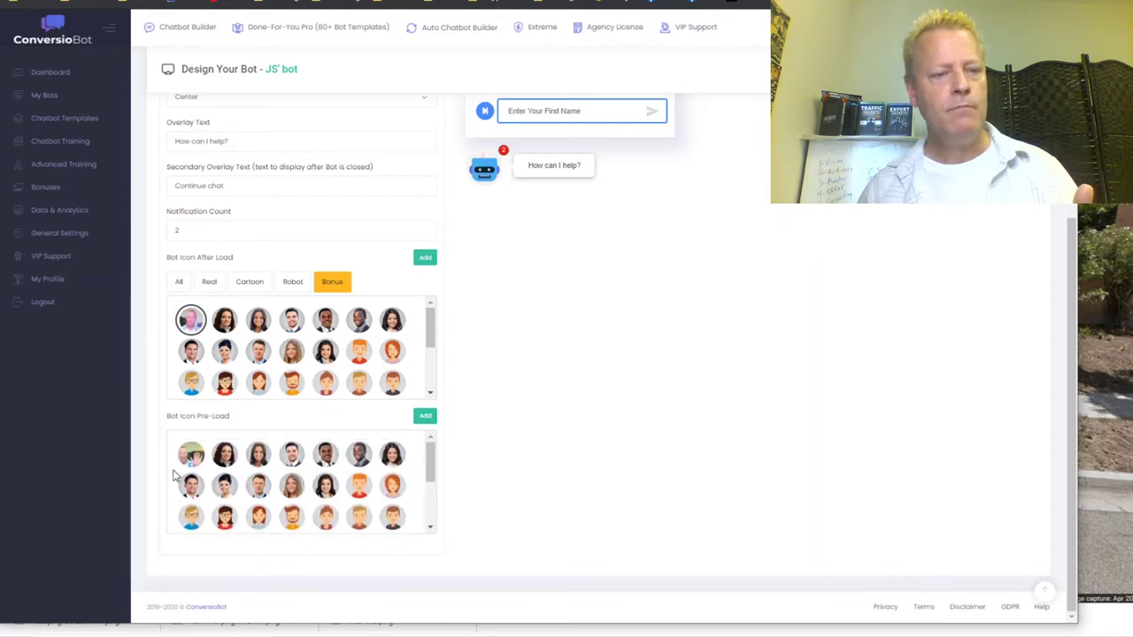
left_click(189, 457)
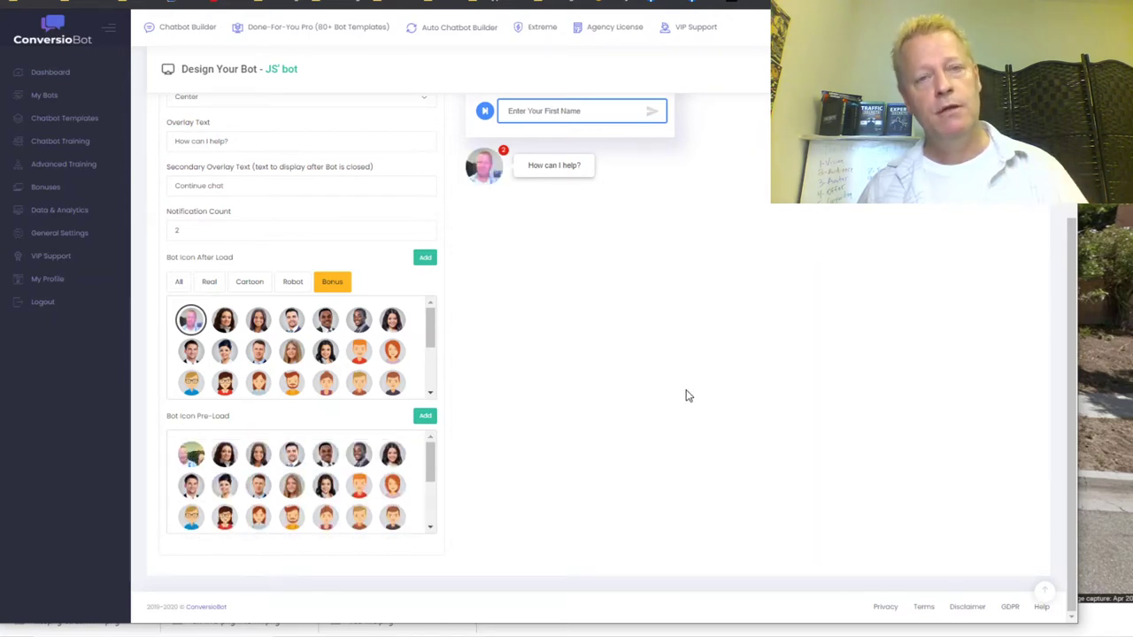
left_click(194, 462)
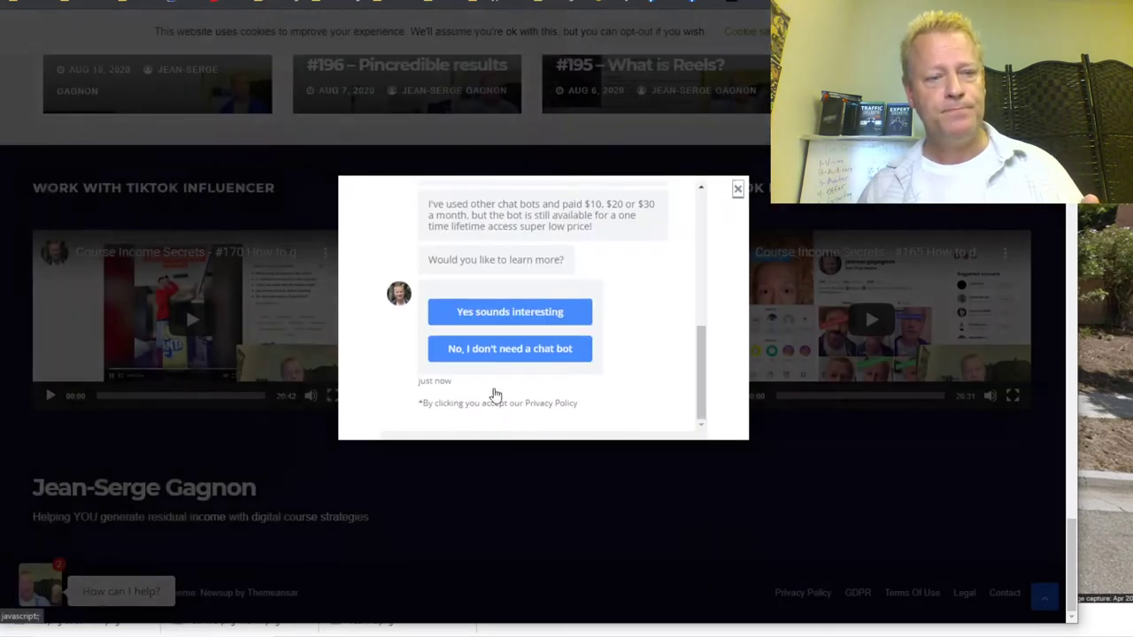
Step: Dismiss the popup on the blog and highlight the secondary overlay text in the bot design settings
left_click(132, 580)
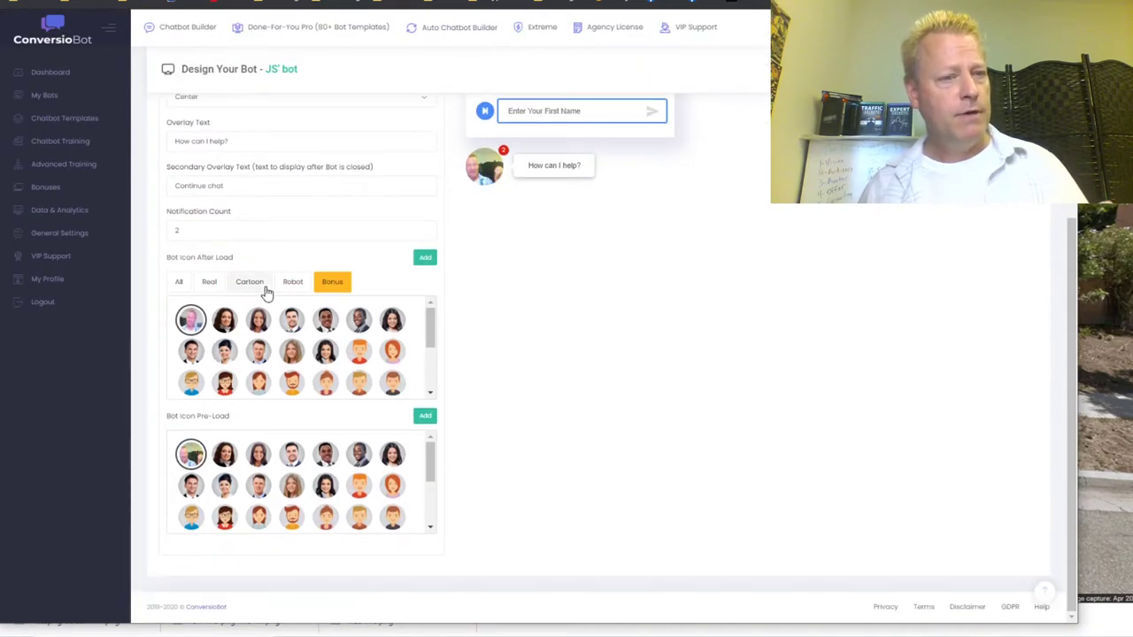
scroll(254, 281, "up", 1)
scroll(254, 282, "up", 1)
left_click_drag(247, 255, 163, 265)
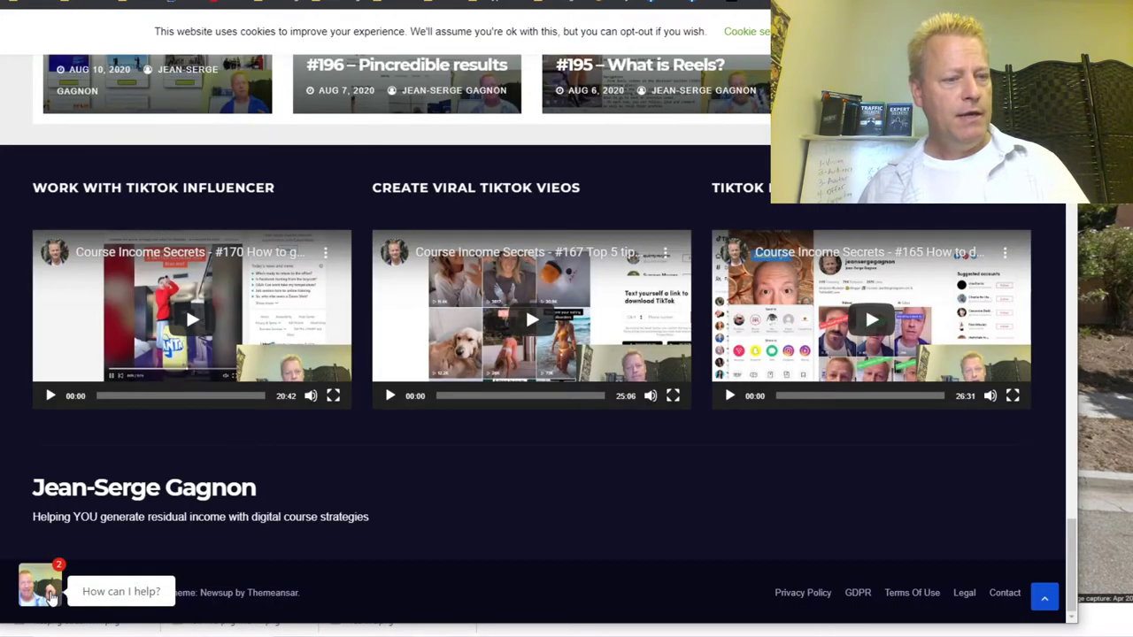
Step: Test the chat widget on the blog by accepting the quick chat and submitting a first name
left_click(109, 587)
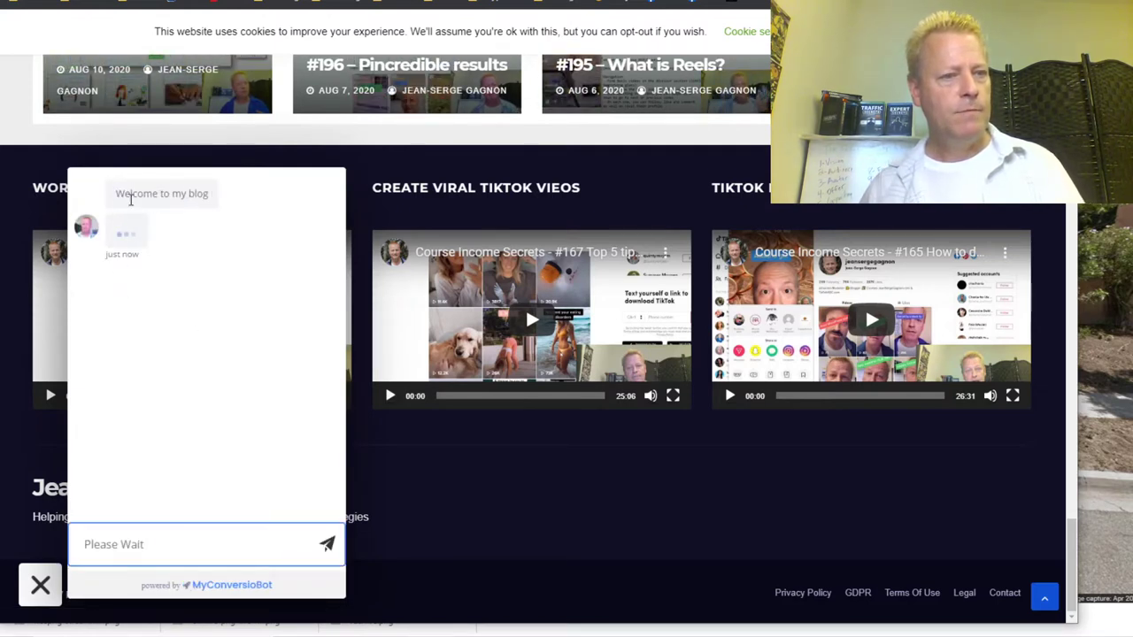
left_click(143, 279)
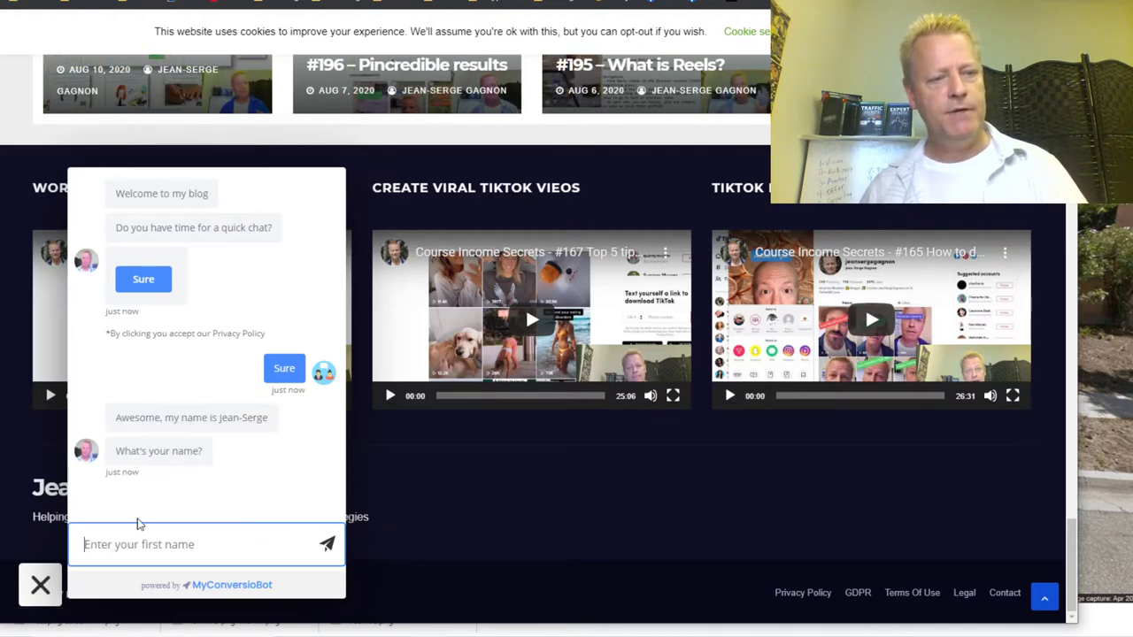
left_click(38, 586)
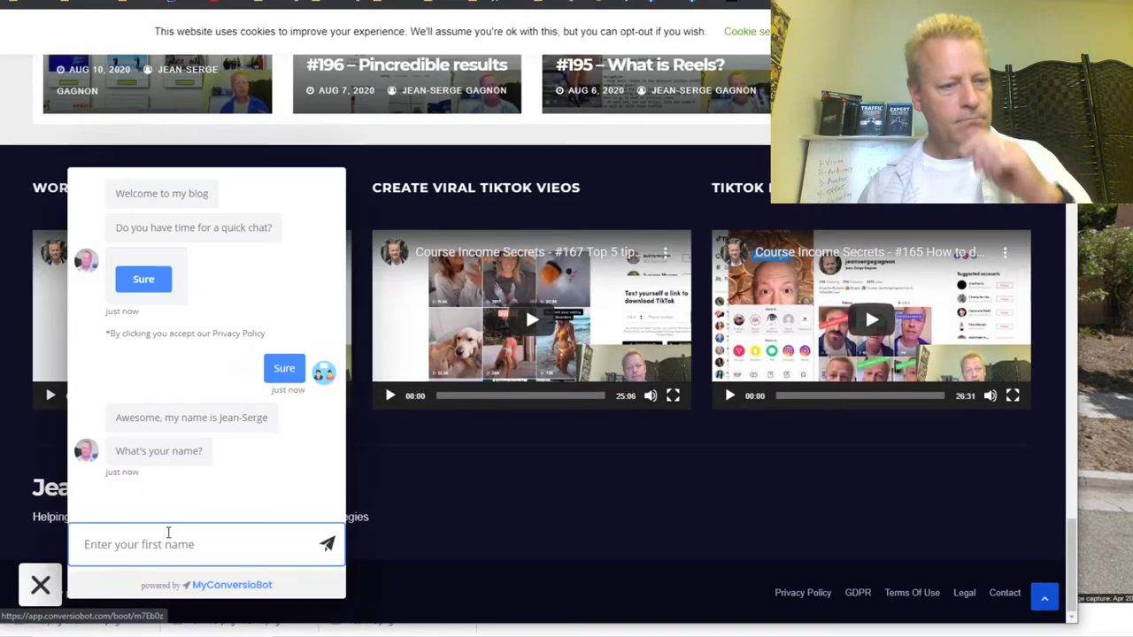
left_click(40, 585)
left_click(48, 591)
left_click(137, 544)
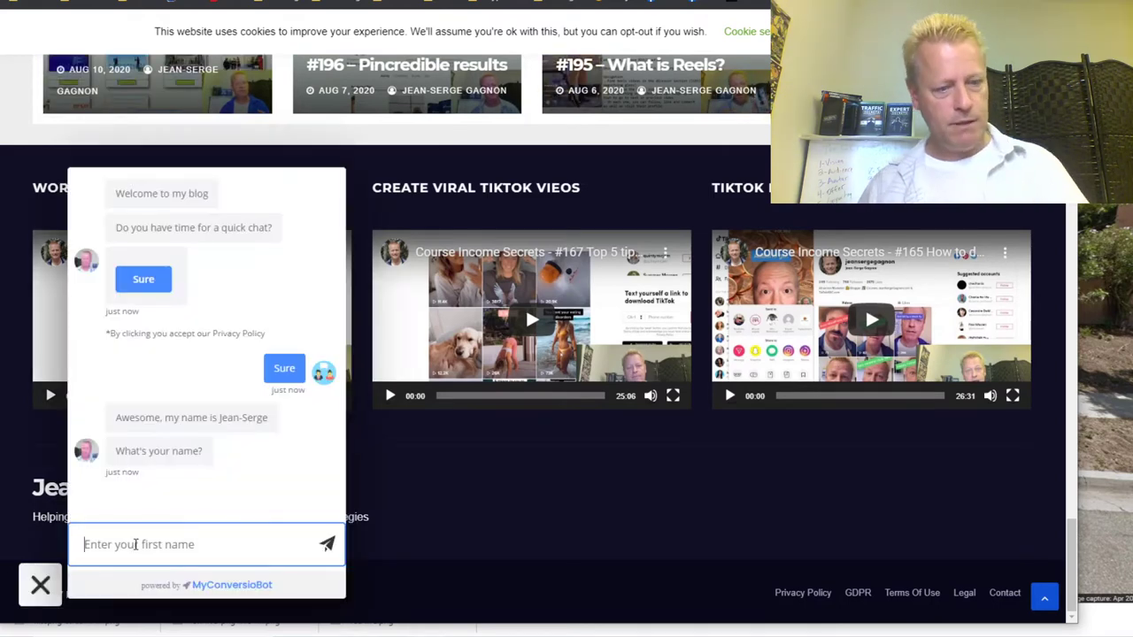
type("Frank")
key("Return")
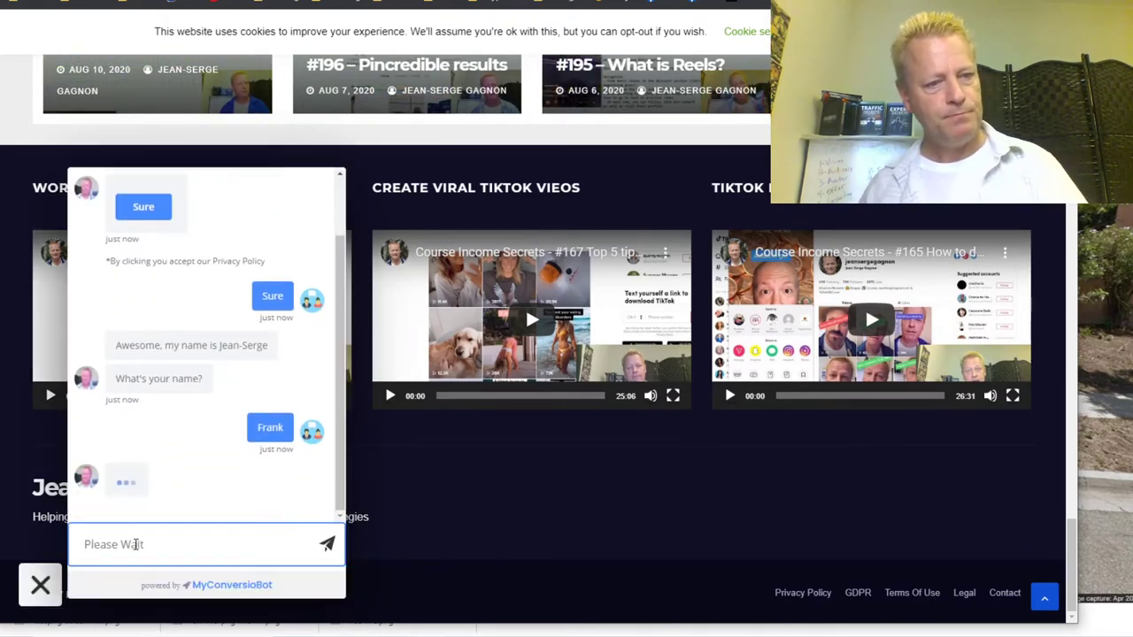
Step: Close the blog's chat window and check the Secondary Overlay Text setting in the bot design
left_click(40, 585)
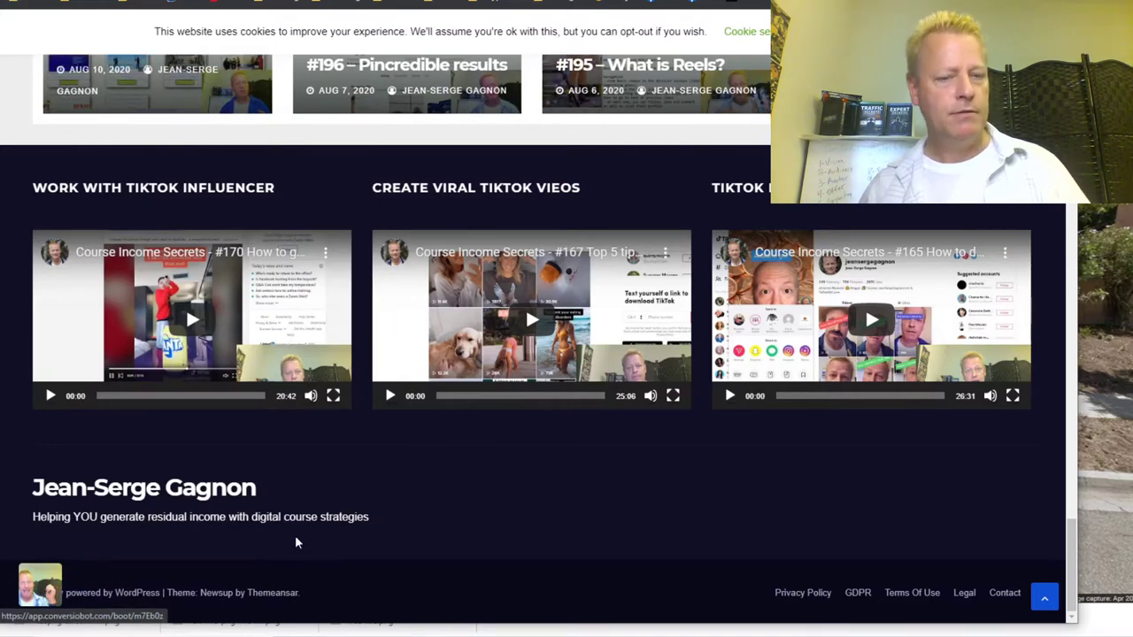
scroll(197, 574, "up", 3)
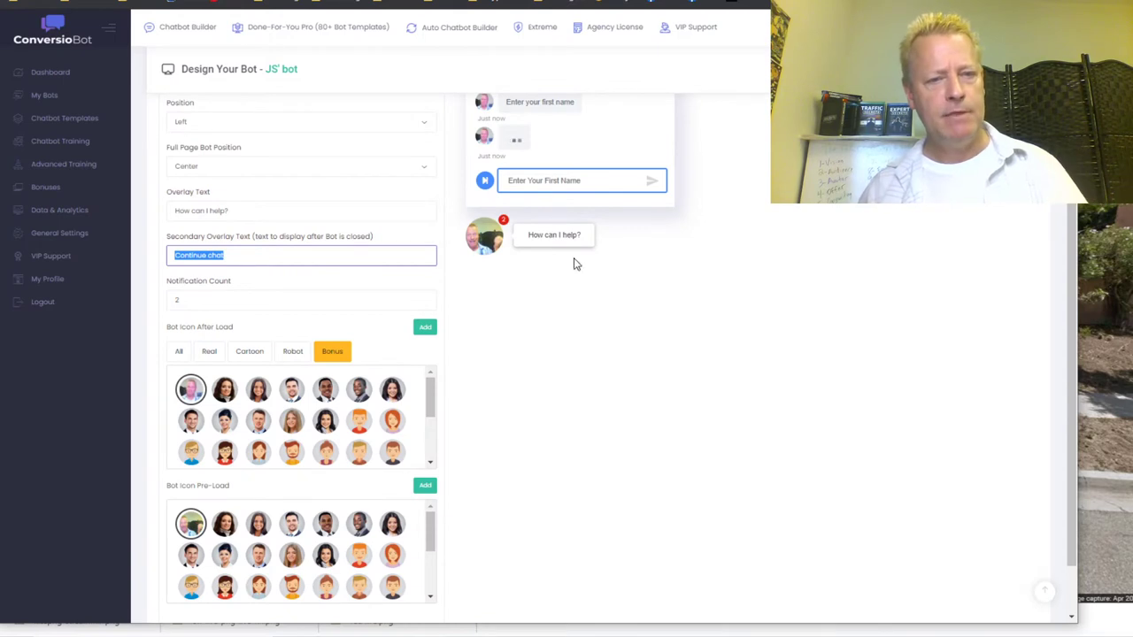
left_click(229, 254)
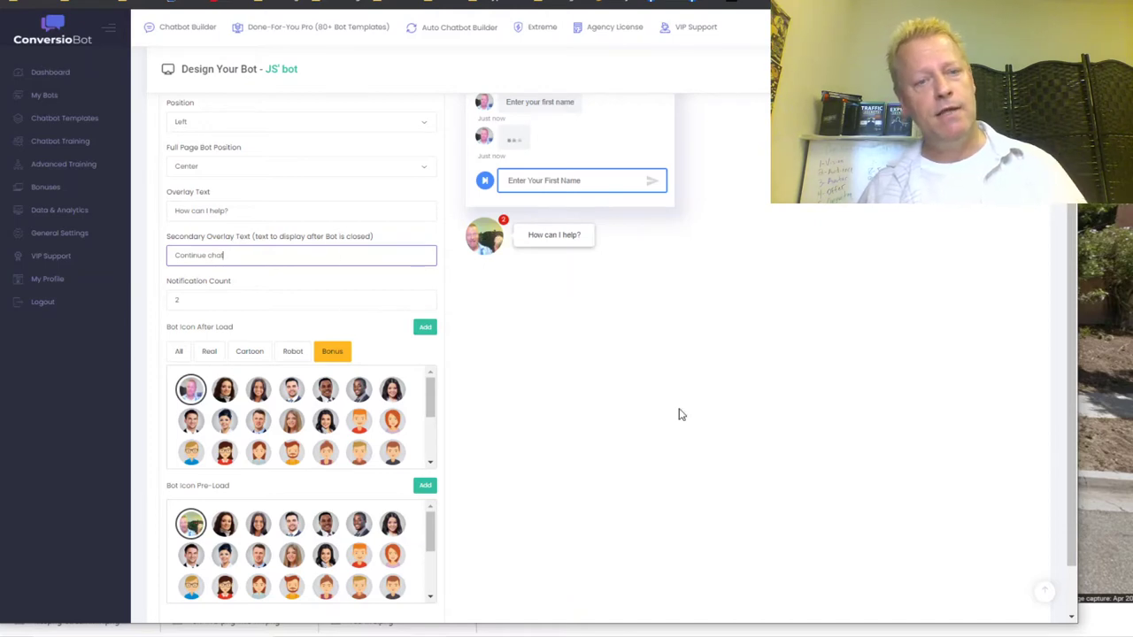
Step: Try Shape 2 for the message bubbles and set their shape to Shape 1
scroll(744, 406, "up", 3)
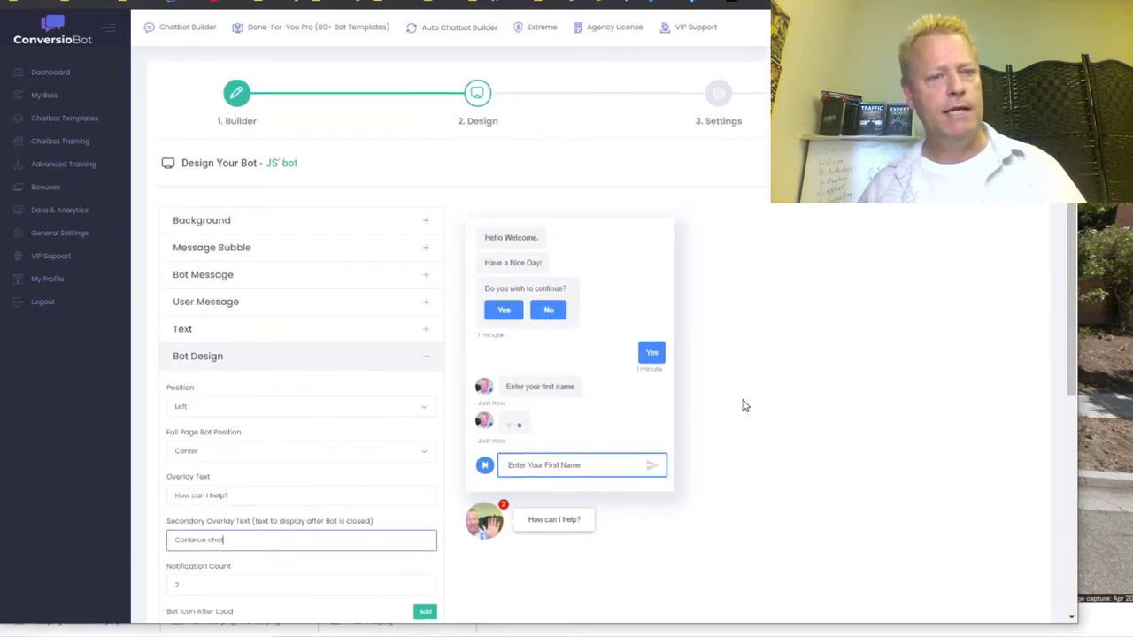
left_click(270, 250)
left_click(239, 299)
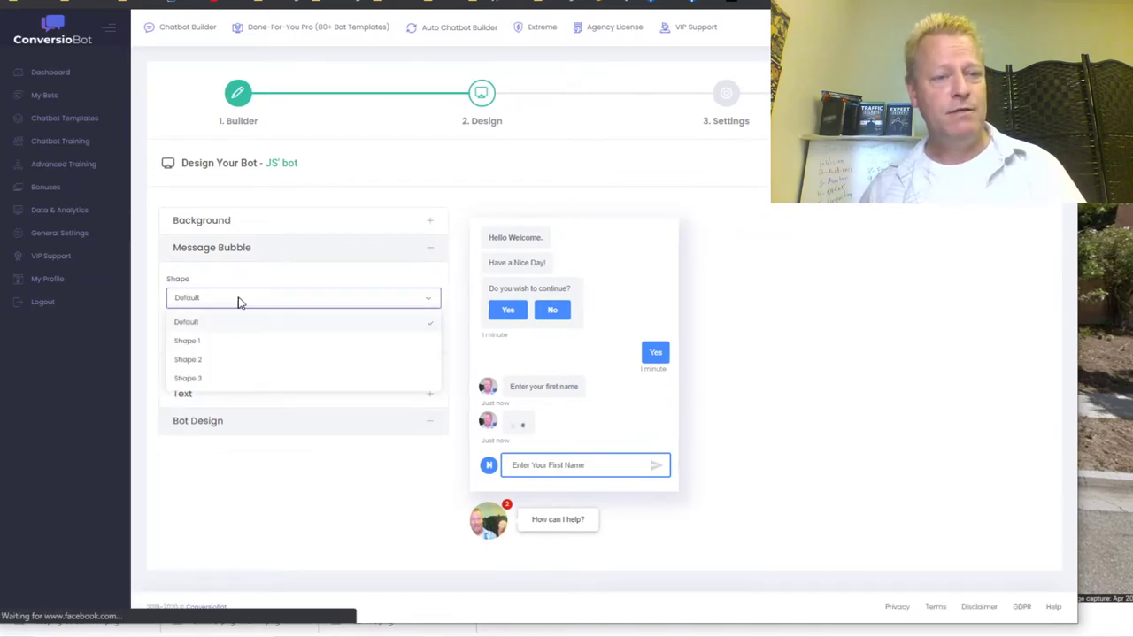
left_click(227, 363)
left_click(220, 305)
left_click(214, 344)
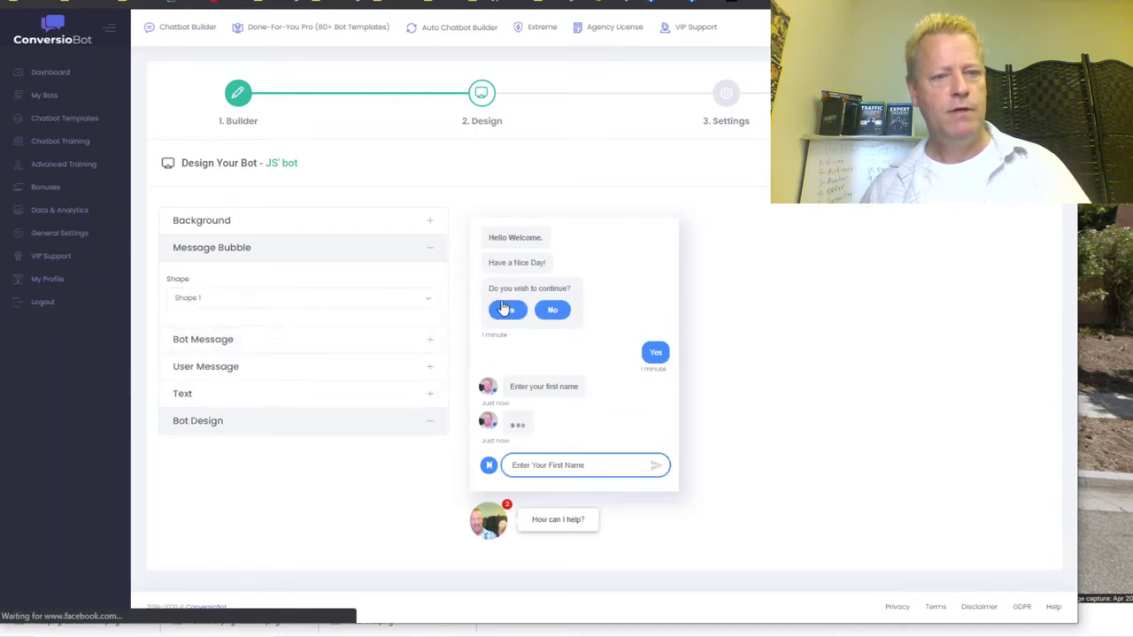
Step: Compare the message bubble shapes, including Default and Shape 2, and set the shape to Shape 3
left_click(263, 307)
left_click(220, 362)
left_click(242, 301)
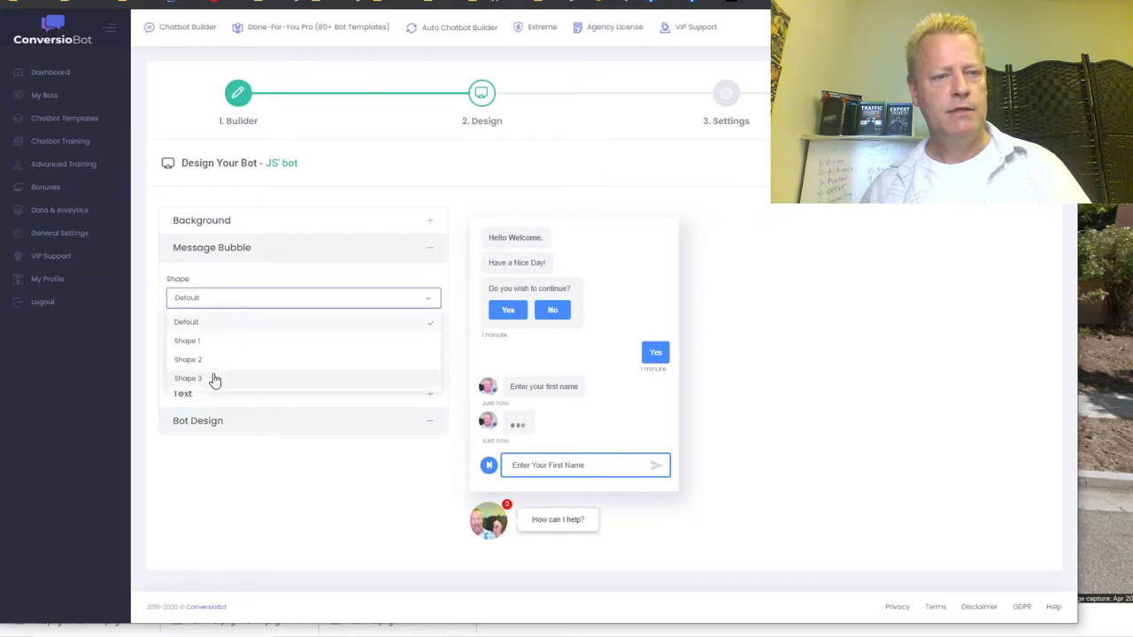
left_click(212, 381)
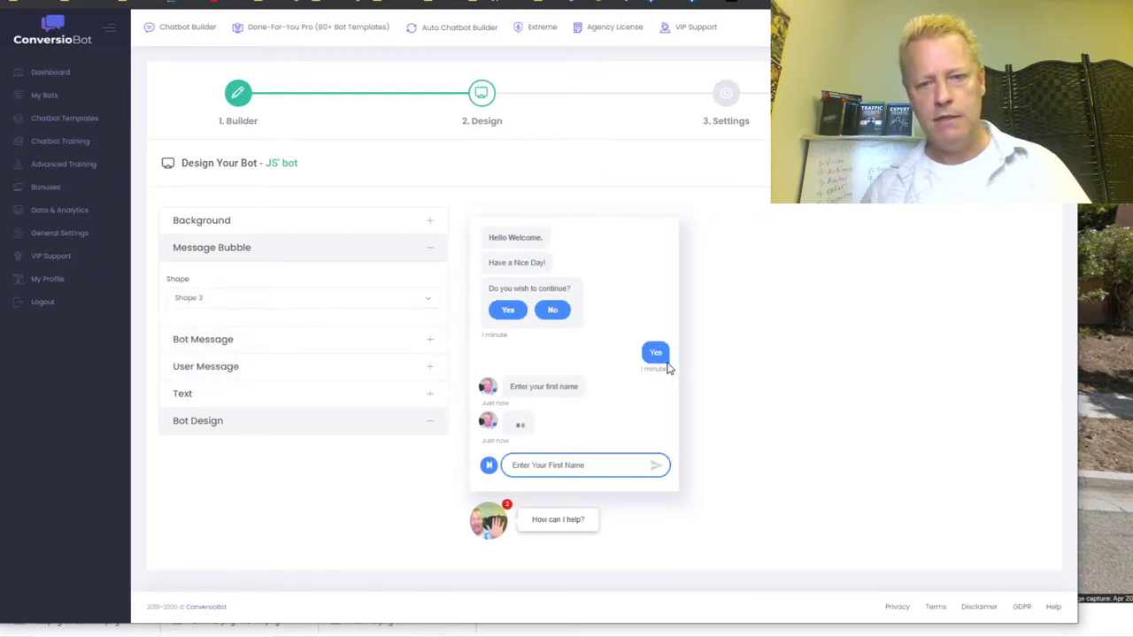
left_click(206, 302)
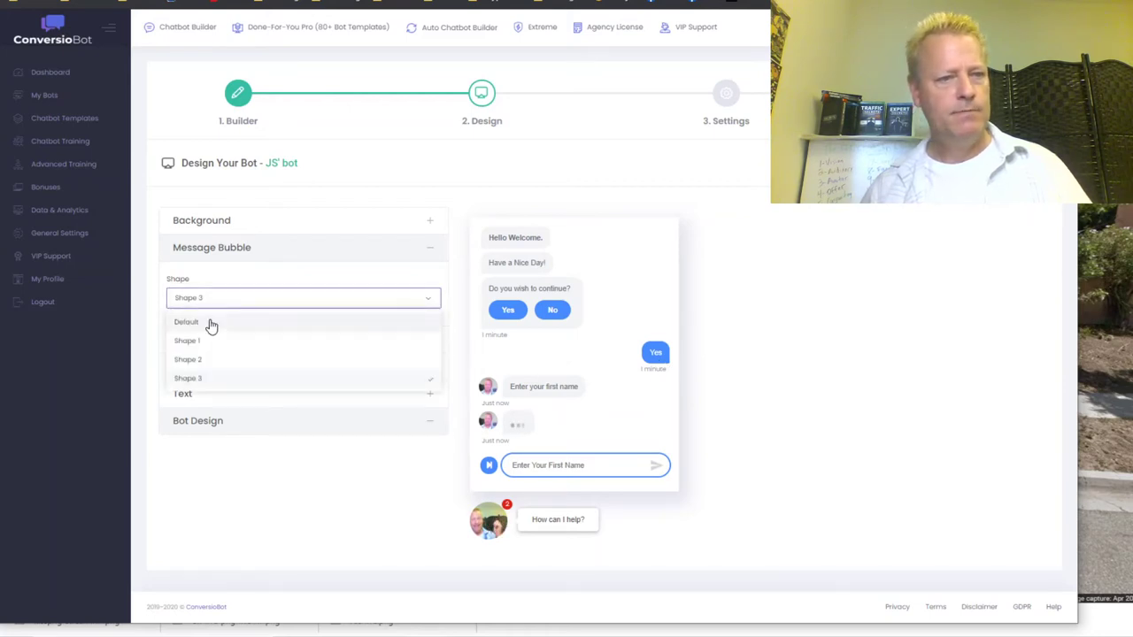
left_click(211, 325)
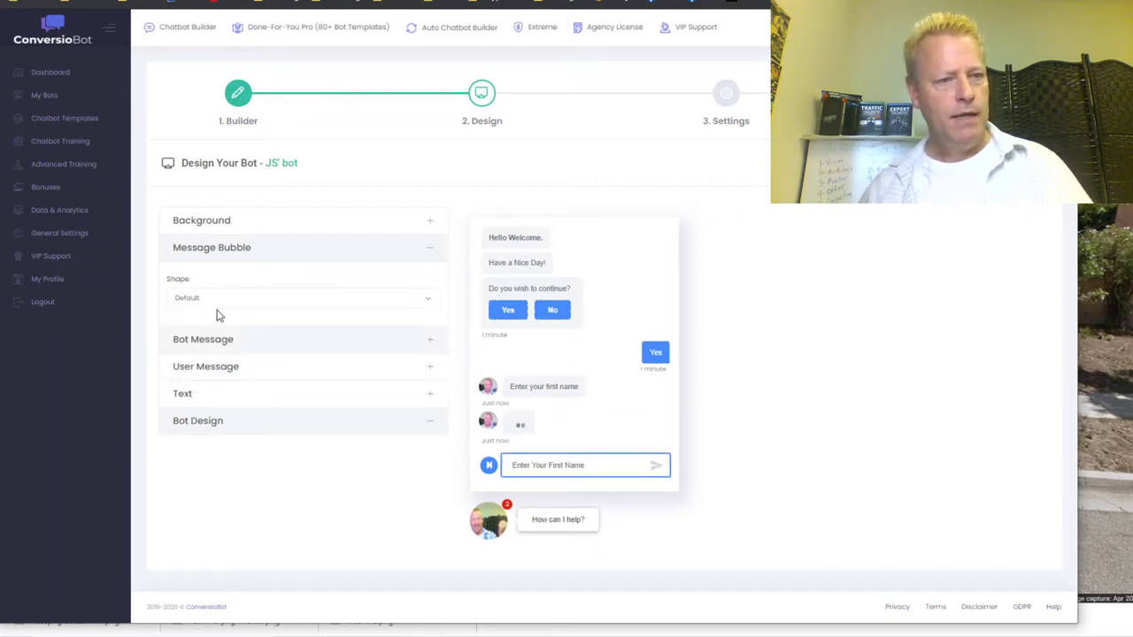
left_click(210, 297)
left_click(213, 380)
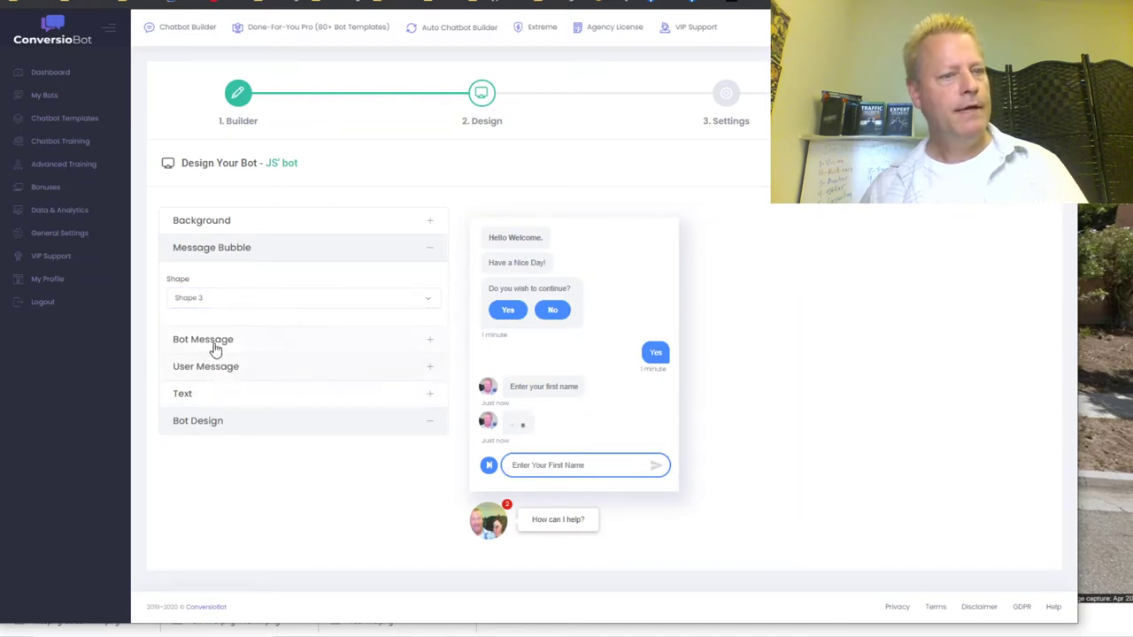
Step: Try several colours for the bot message background and set it to light blue CDEAFF
left_click(248, 345)
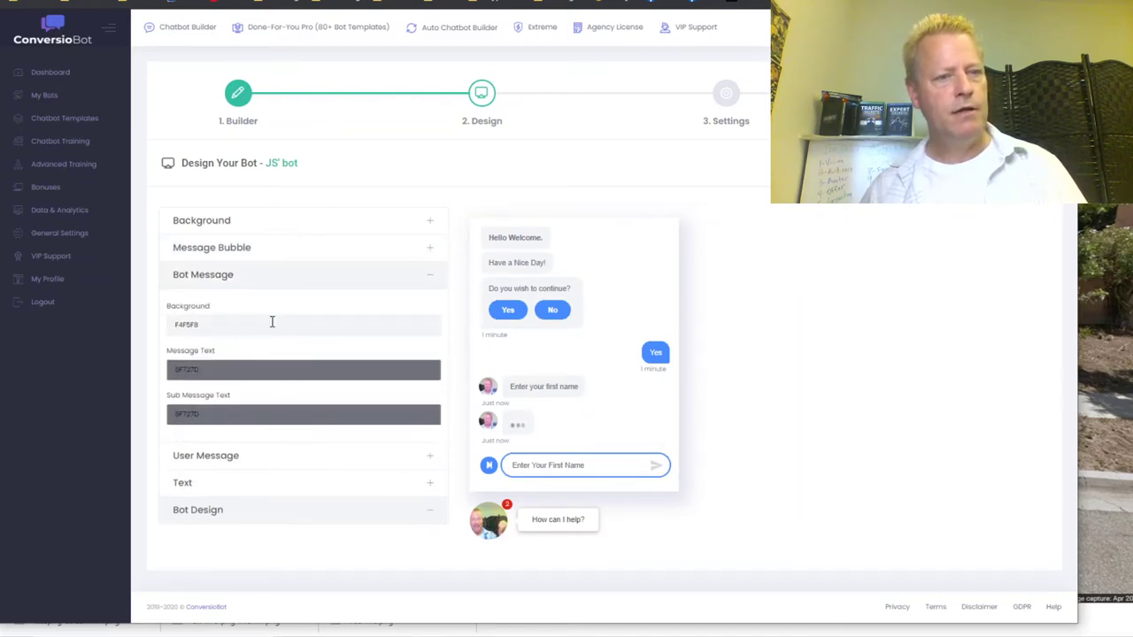
left_click(271, 323)
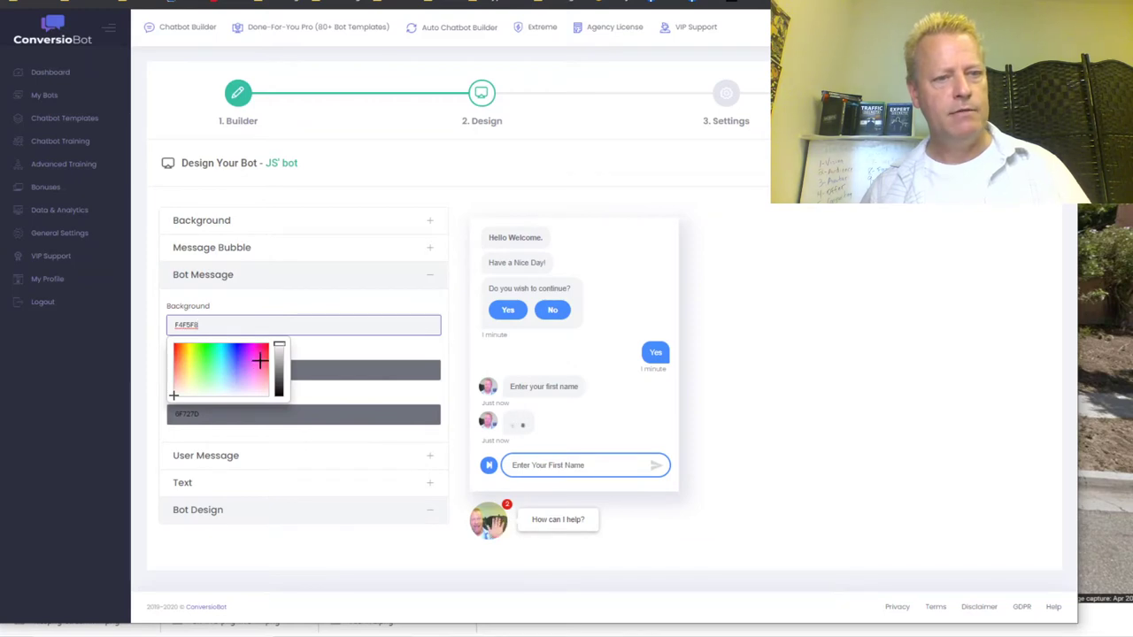
type("FF4B8A")
left_click_drag(238, 359, 207, 379)
left_click(226, 386)
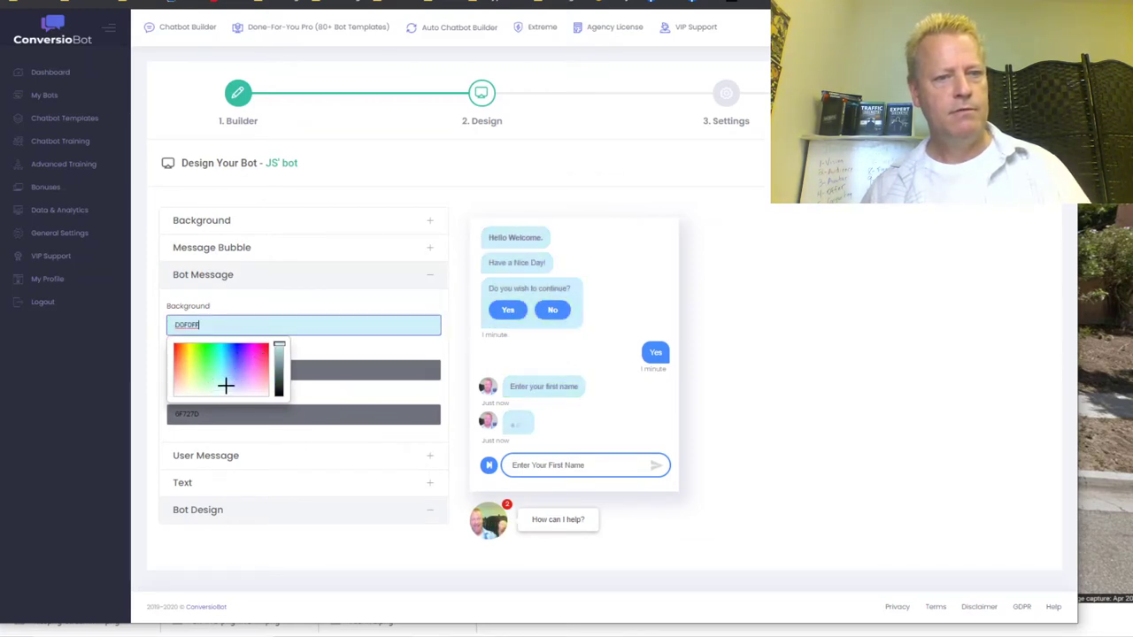
mouse_move(231, 383)
left_mouse_down()
mouse_move(233, 372)
mouse_move(221, 383)
left_mouse_up()
left_click(224, 383)
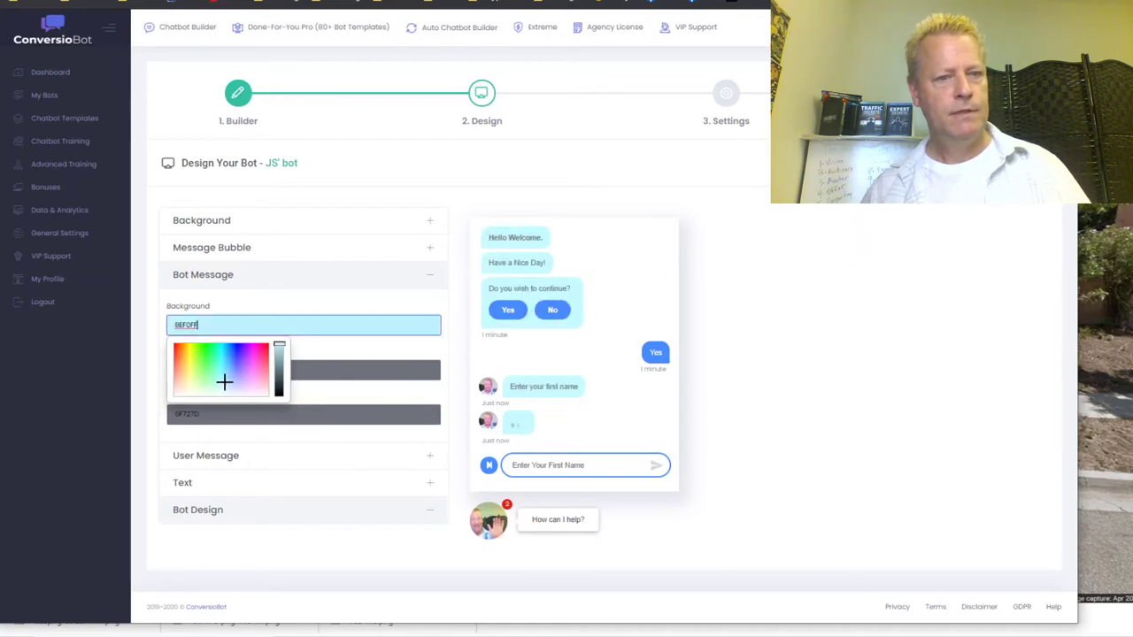
mouse_move(224, 383)
left_mouse_down()
mouse_move(233, 375)
mouse_move(213, 384)
mouse_move(225, 385)
left_mouse_up()
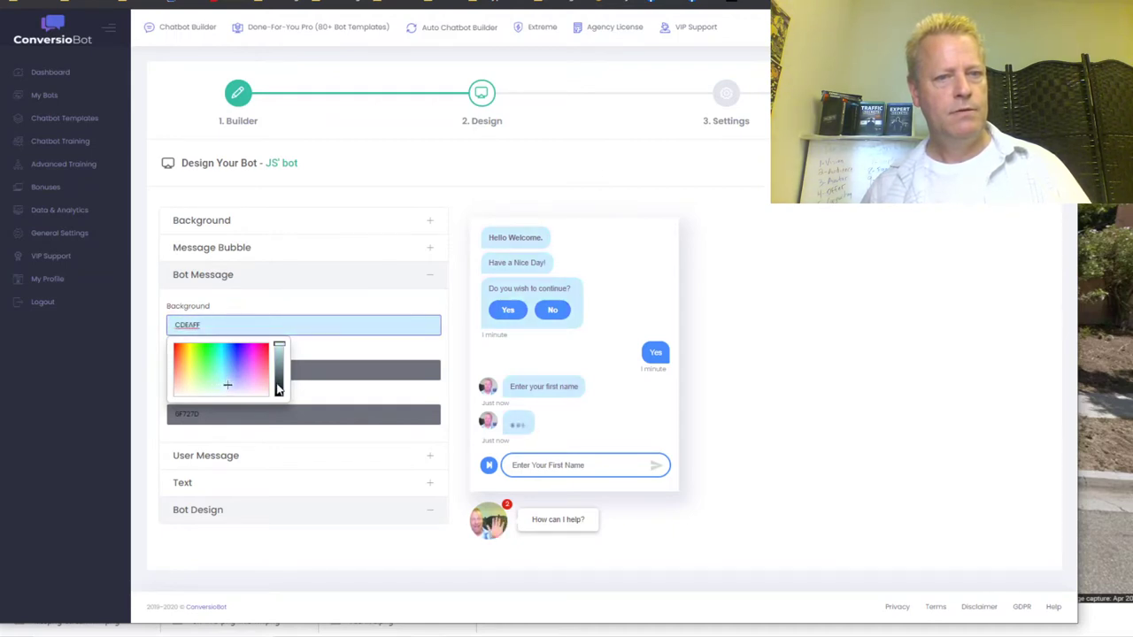
left_click(320, 353)
Step: Try pink and light green for the bot's message text and darken the colour to grey-green 92A391
left_click(246, 368)
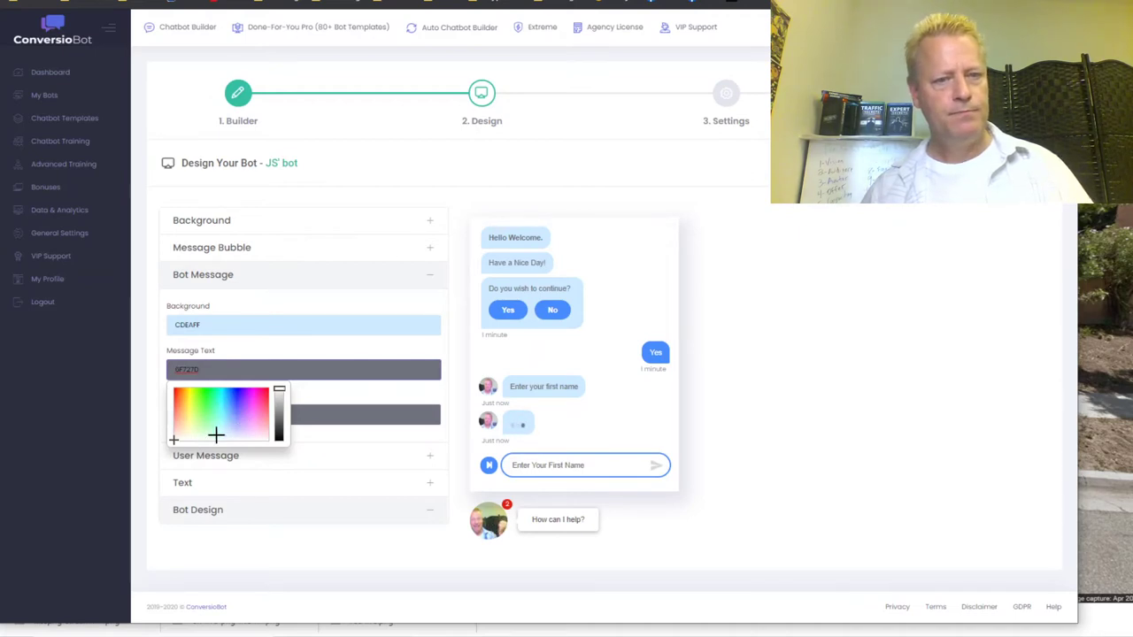
left_click(254, 431)
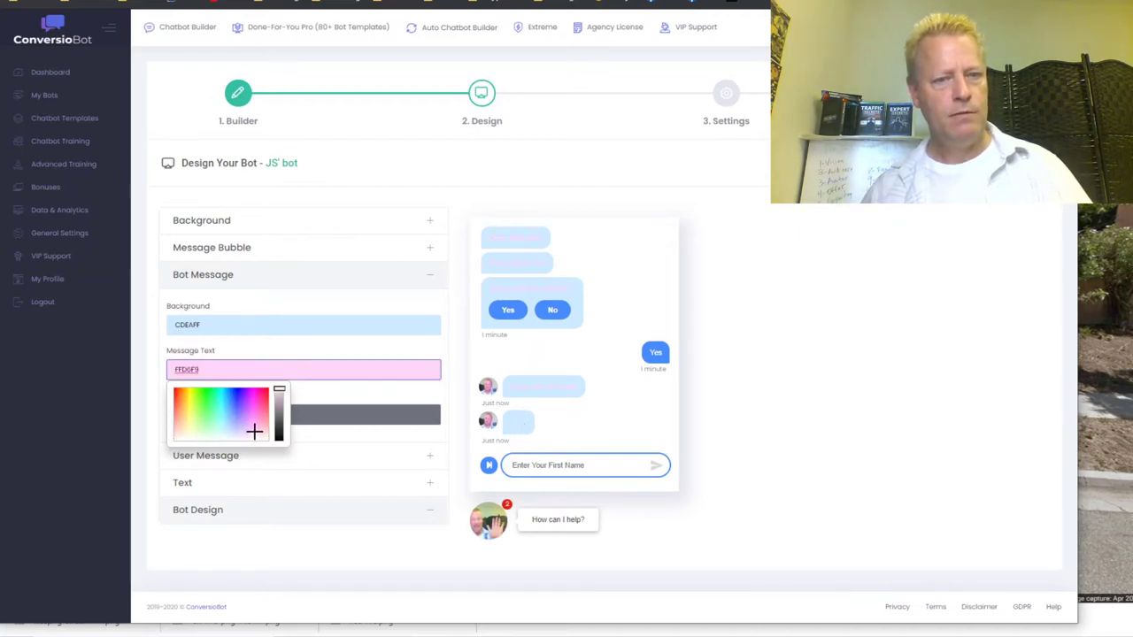
left_click(201, 432)
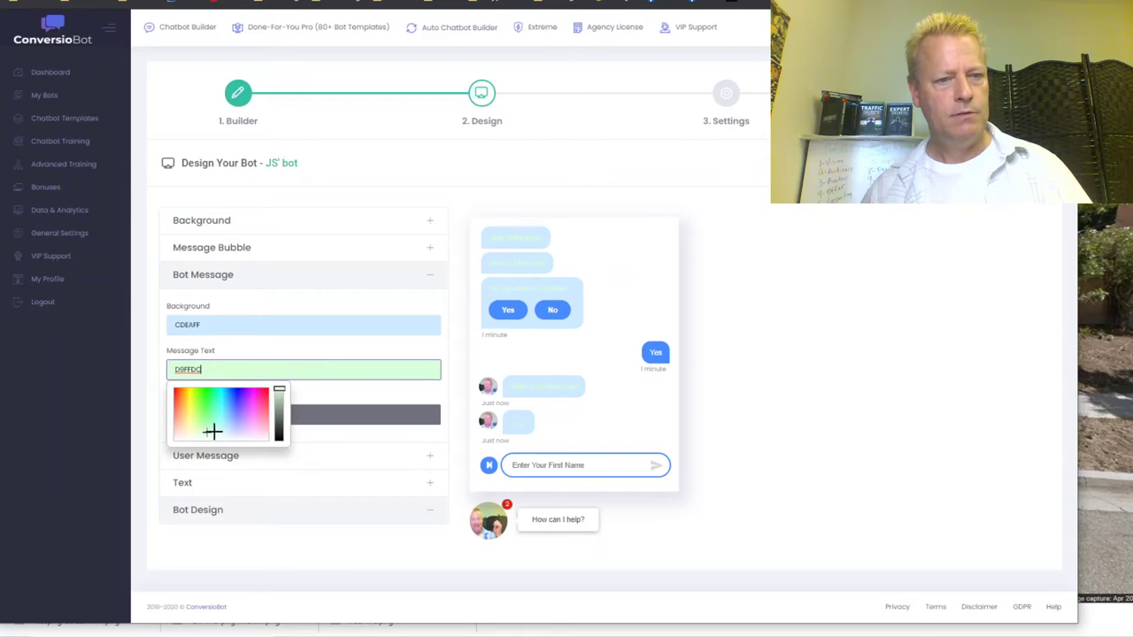
mouse_move(207, 432)
left_mouse_down()
mouse_move(203, 409)
mouse_move(204, 434)
left_mouse_up()
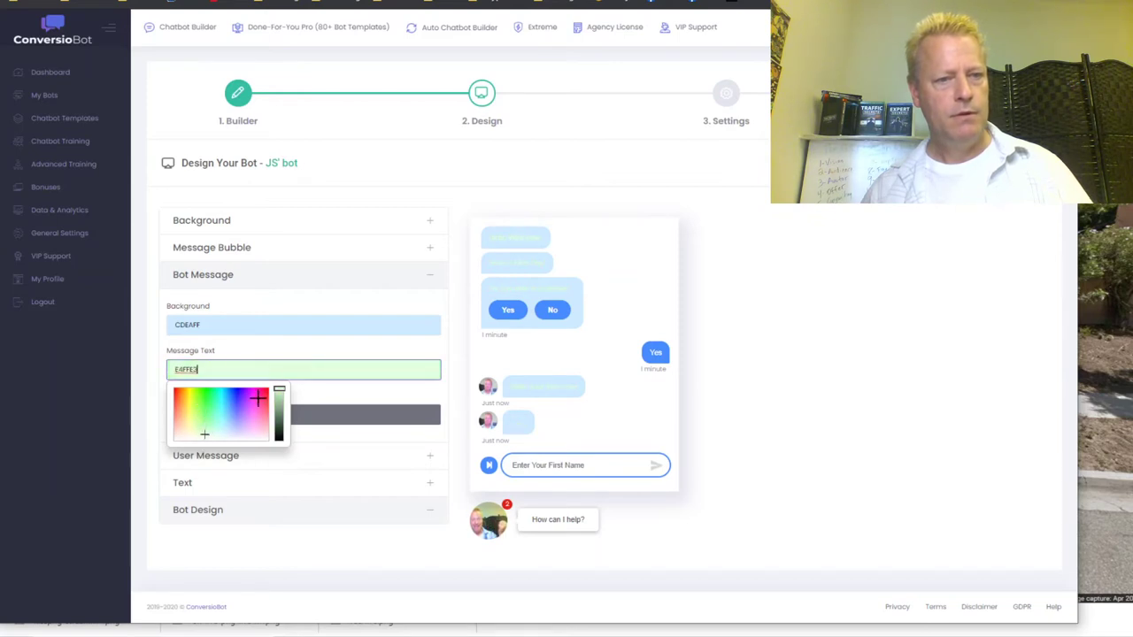
mouse_move(279, 394)
left_mouse_down()
mouse_move(284, 471)
mouse_move(279, 410)
left_mouse_up()
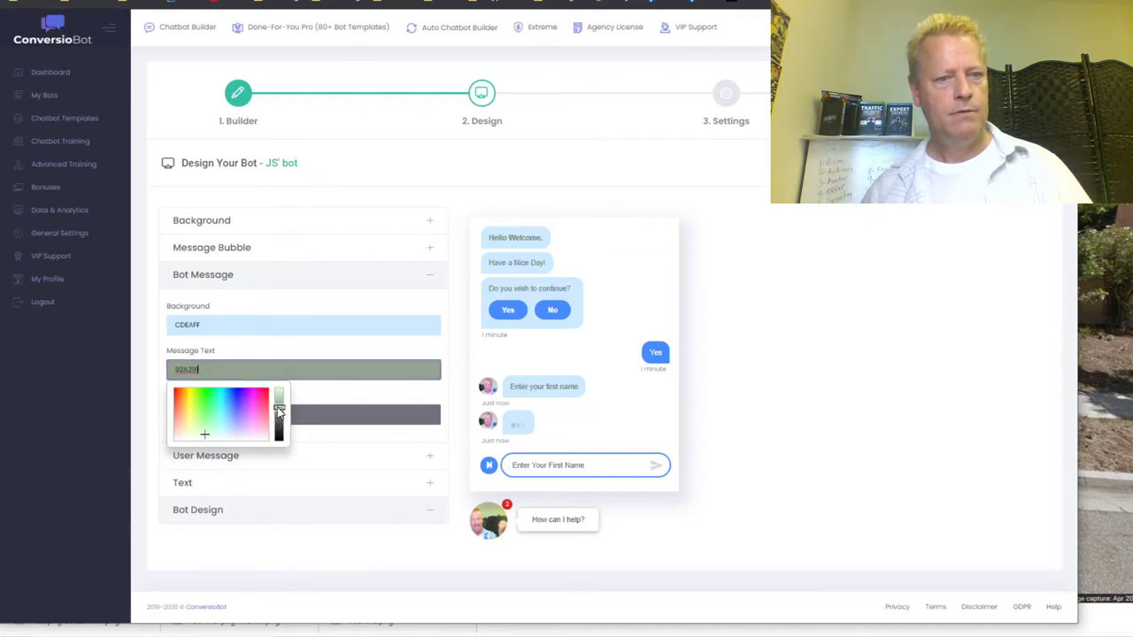
left_click(338, 400)
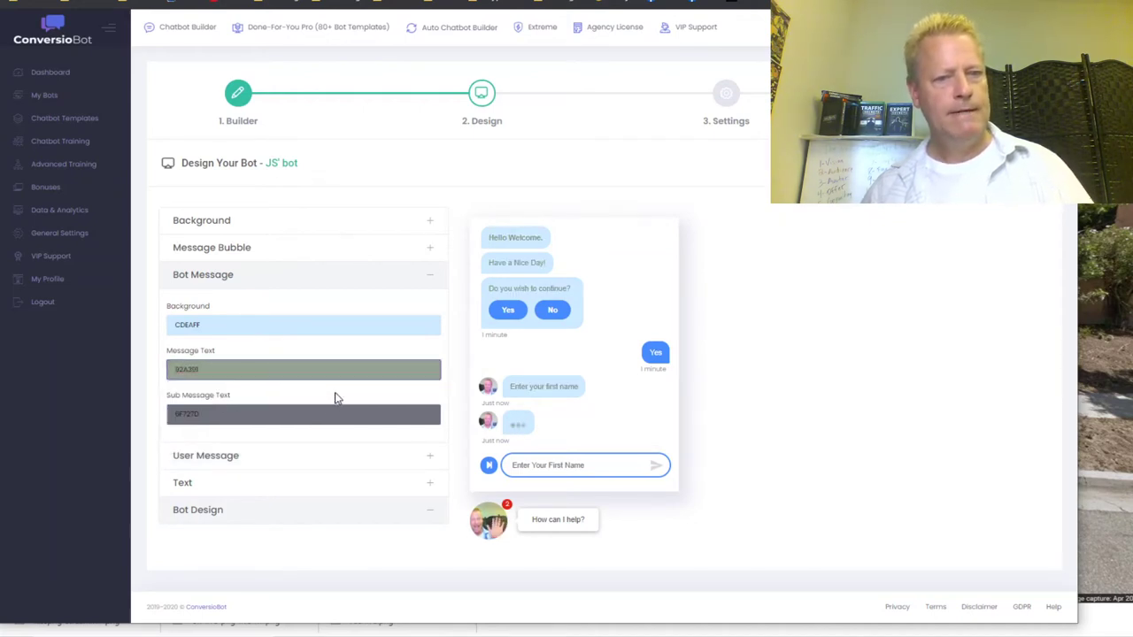
Step: Set the bot's sub message text colour to a darkened purple, 9180B9
left_click(213, 417)
left_click(244, 450)
left_click(240, 468)
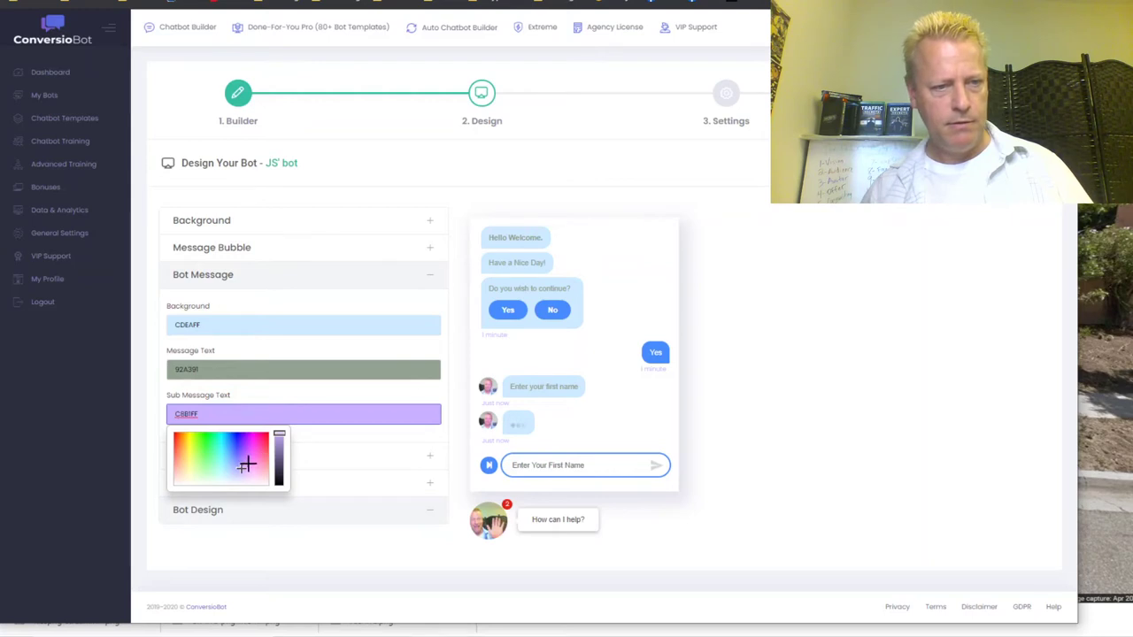
left_click_drag(280, 438, 368, 451)
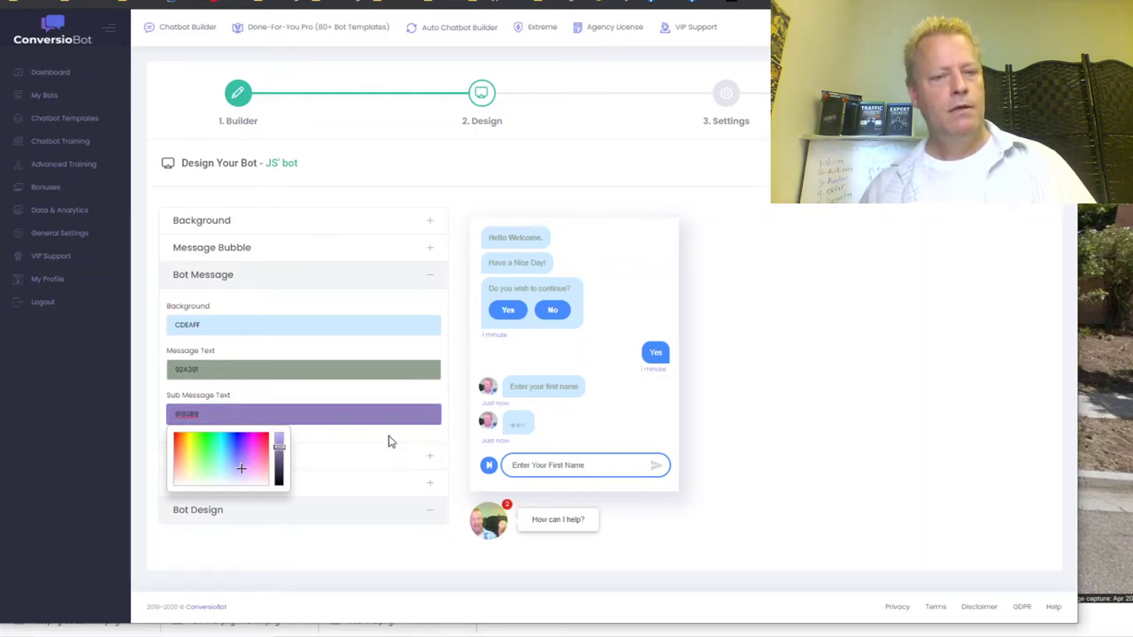
left_click(386, 440)
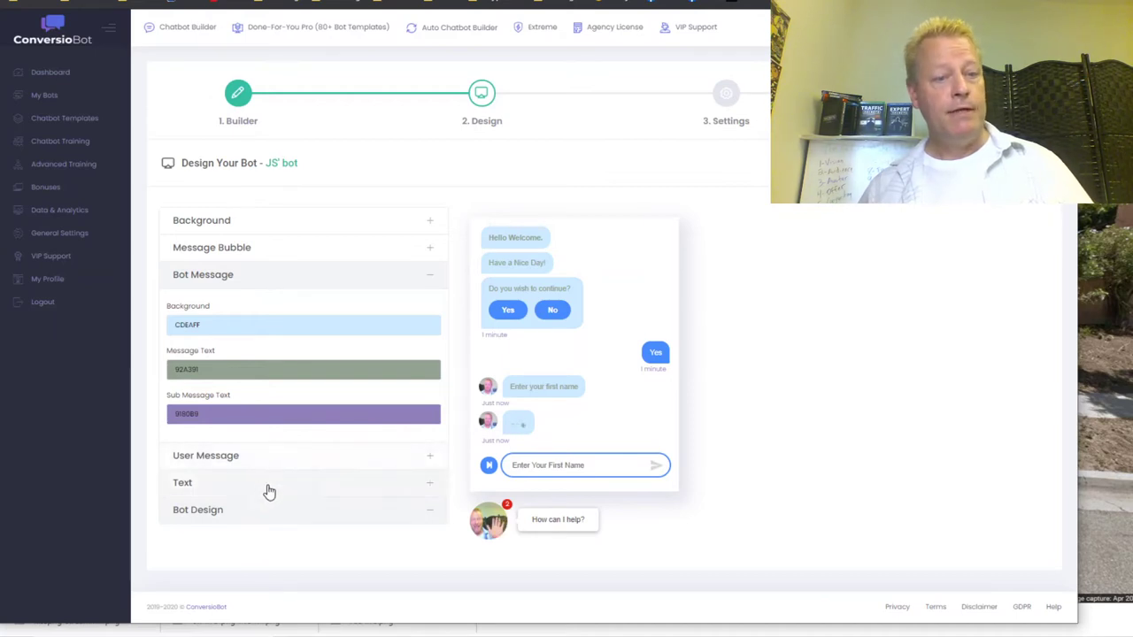
Step: Set the user message background colour to purple A062FF
left_click(243, 457)
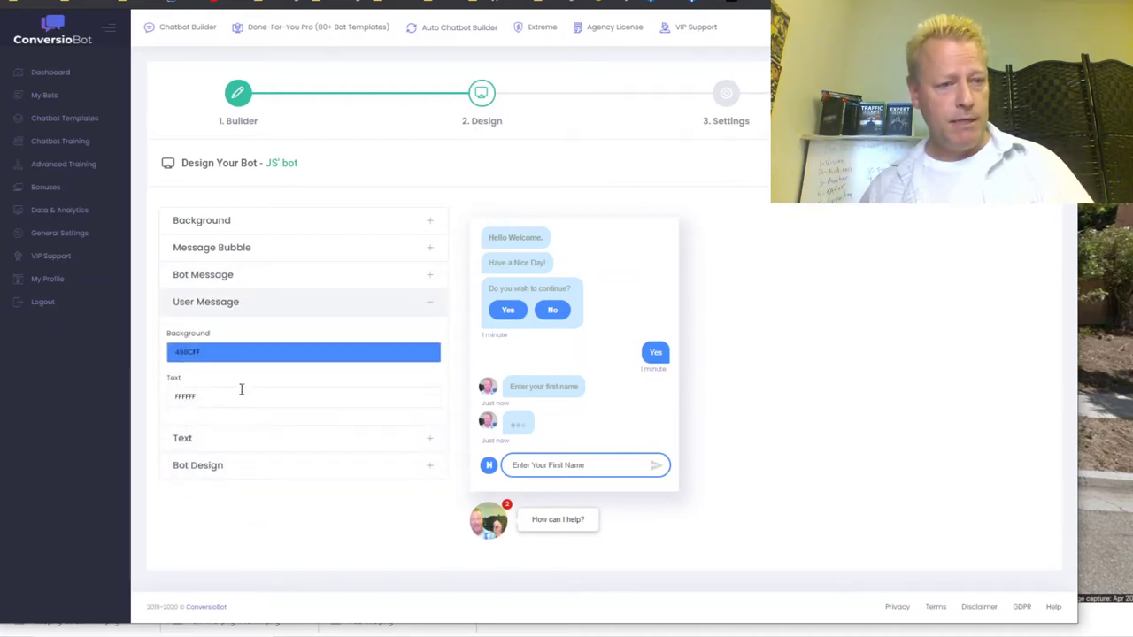
double_click(217, 352)
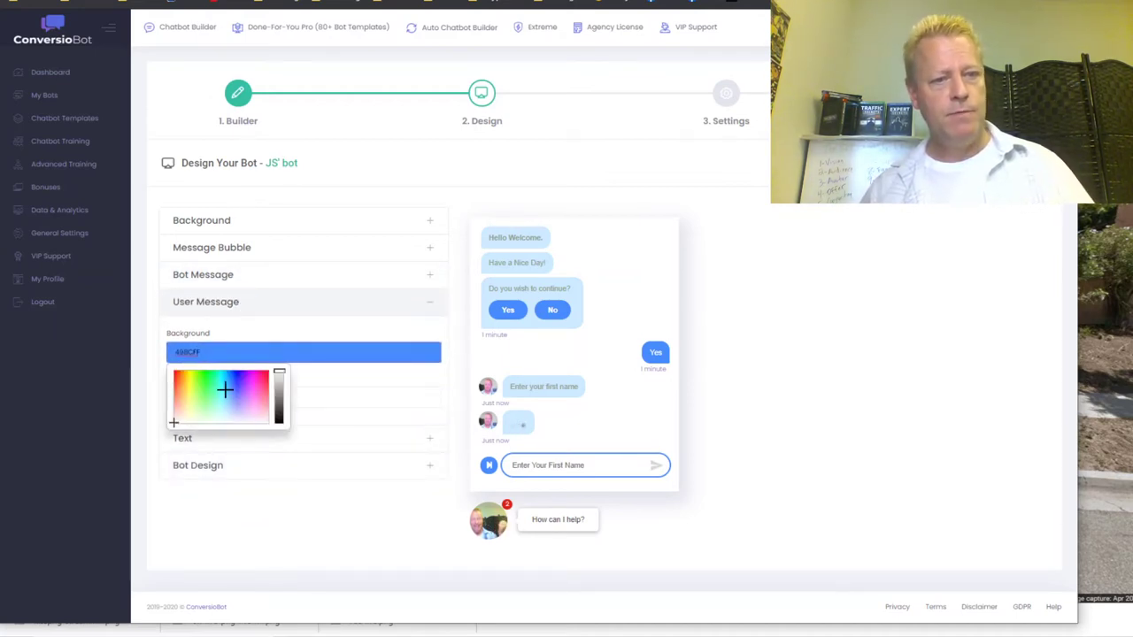
mouse_move(226, 389)
left_mouse_down()
mouse_move(251, 391)
mouse_move(240, 403)
mouse_move(244, 393)
left_mouse_up()
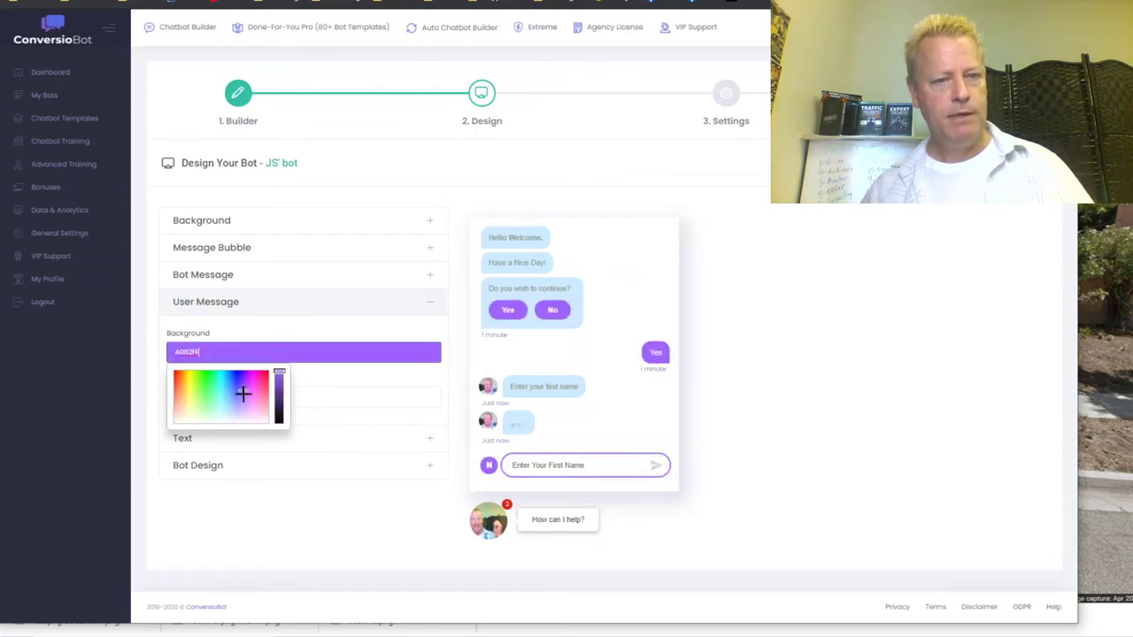
Step: Try green, orange and other colours for the user message text and set it to yellow FFE61C
left_click(297, 402)
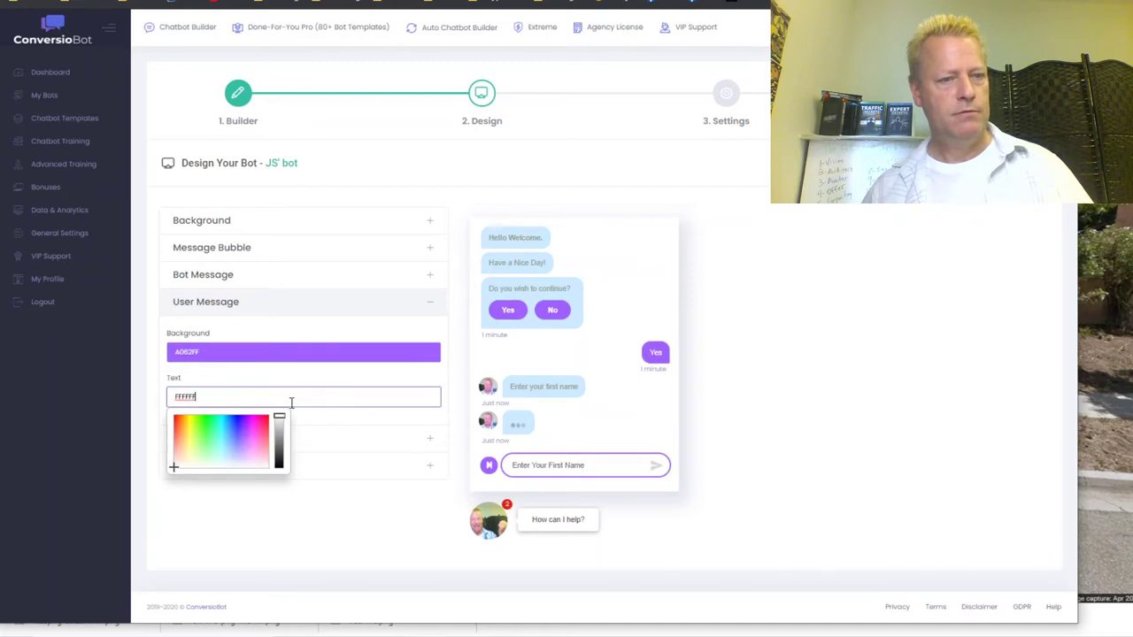
left_click(205, 431)
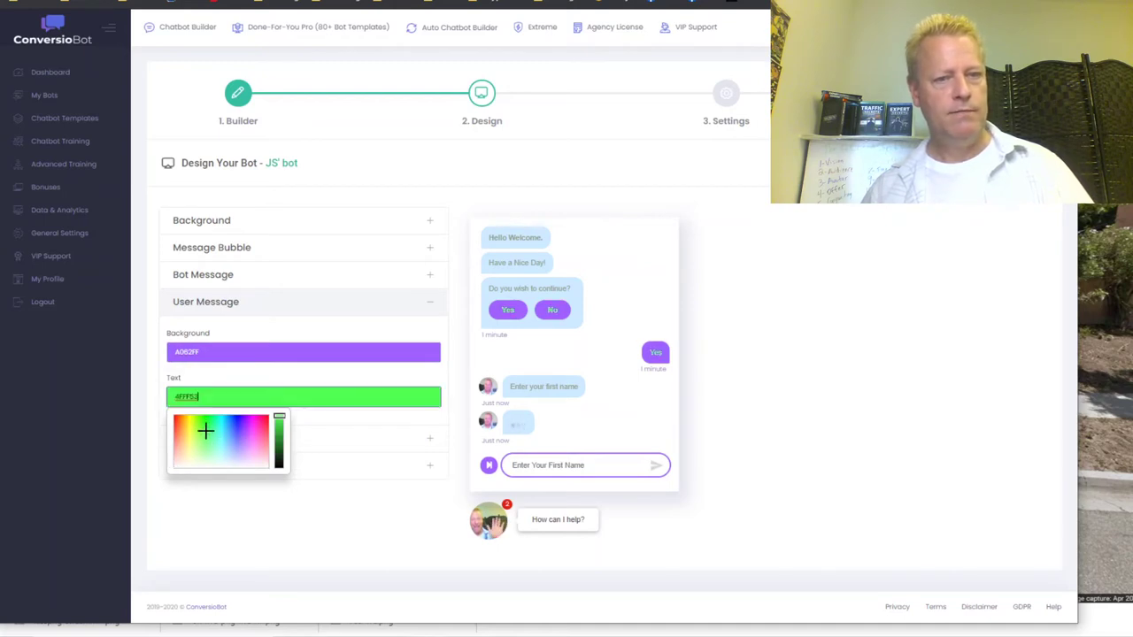
left_click(186, 430)
left_click(192, 445)
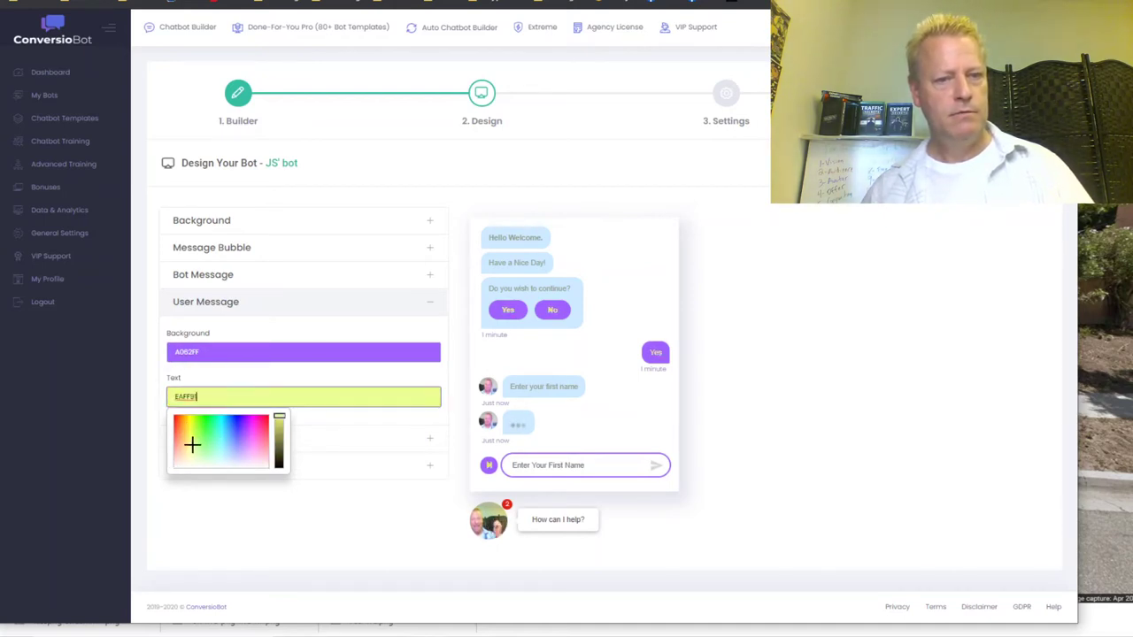
left_click(223, 453)
left_click(246, 435)
left_click(208, 432)
left_click(195, 427)
left_click(182, 421)
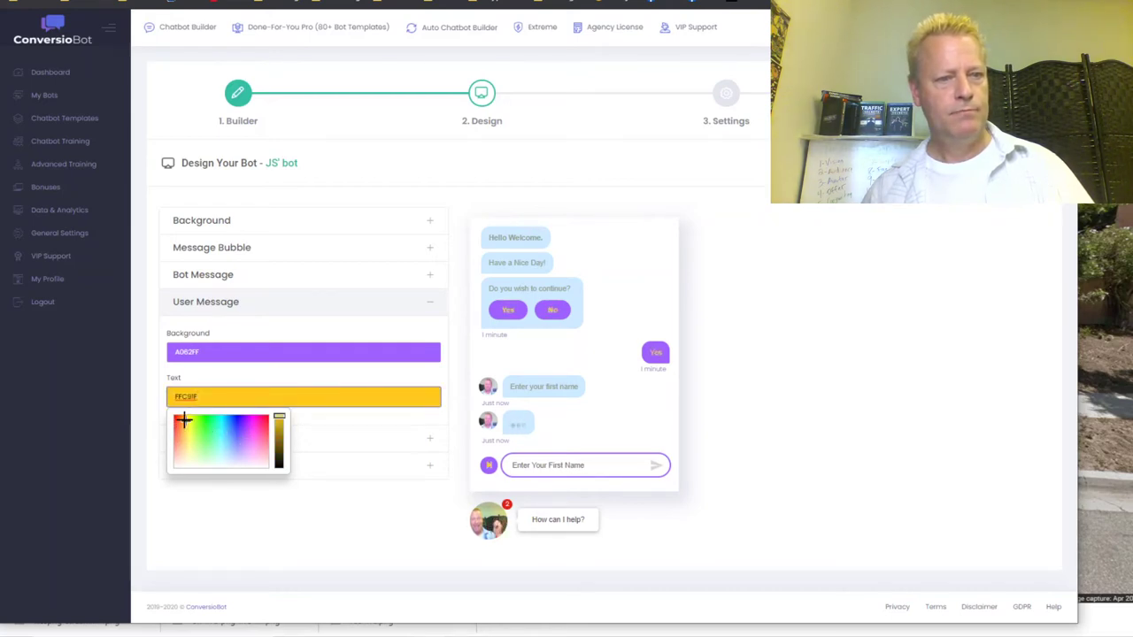
left_click_drag(182, 422, 180, 423)
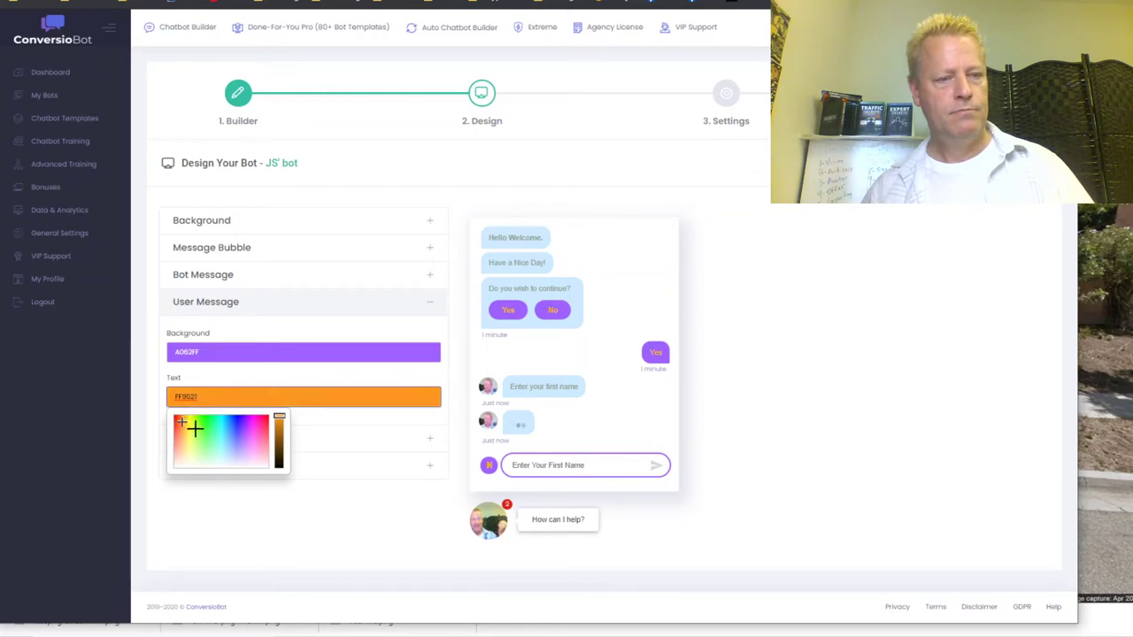
left_click_drag(181, 421, 186, 423)
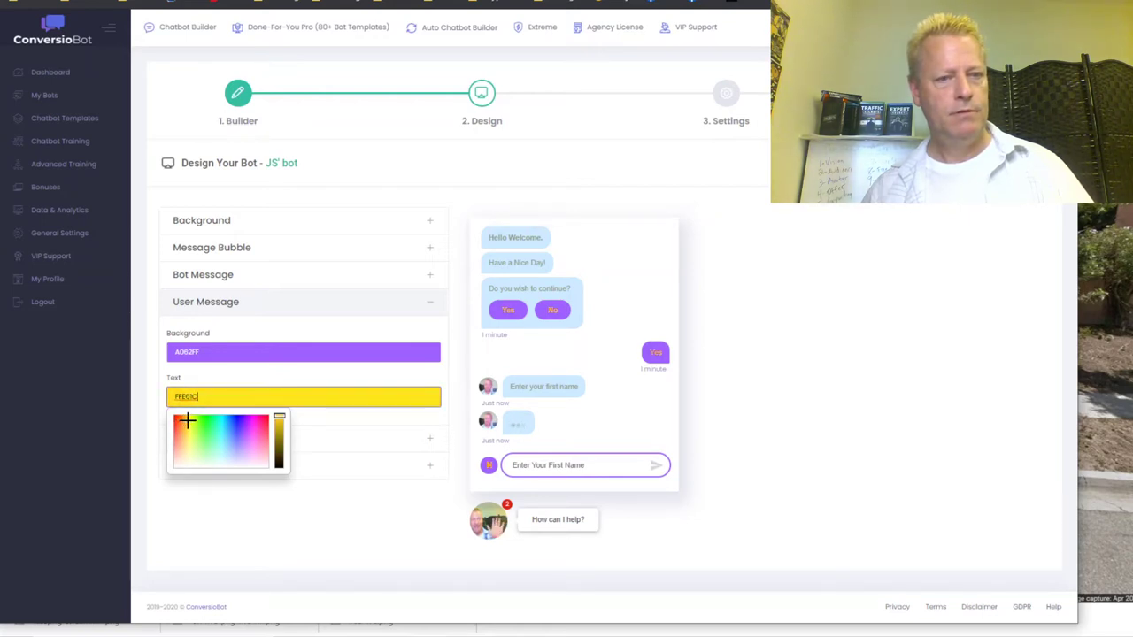
left_click(400, 379)
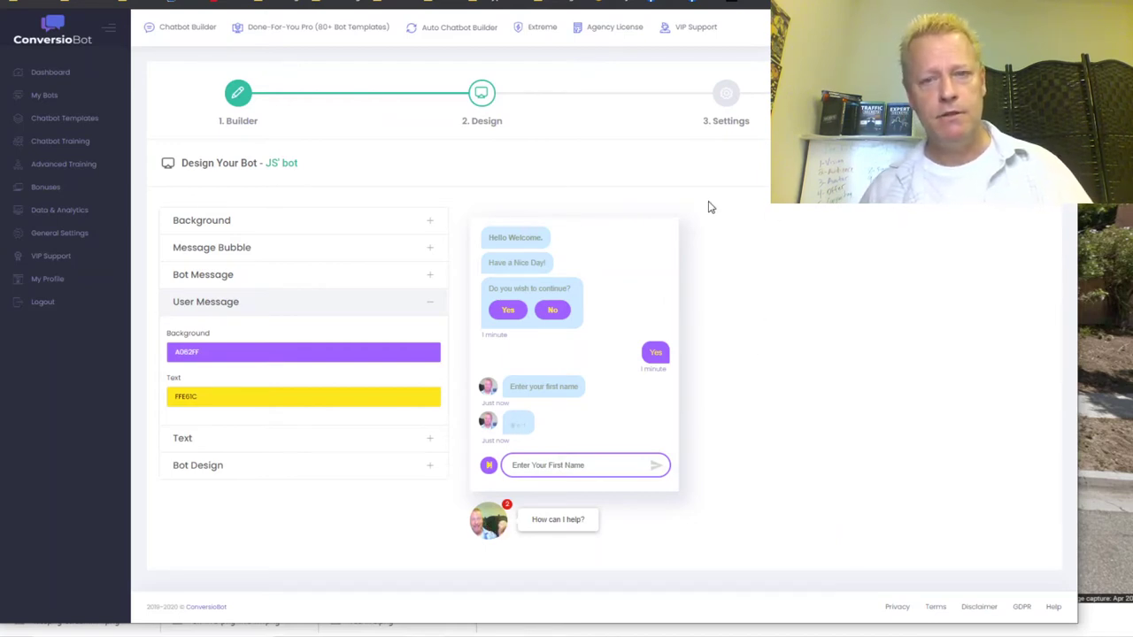
Step: Open the My Bots list and look through all the existing bots
left_click(42, 99)
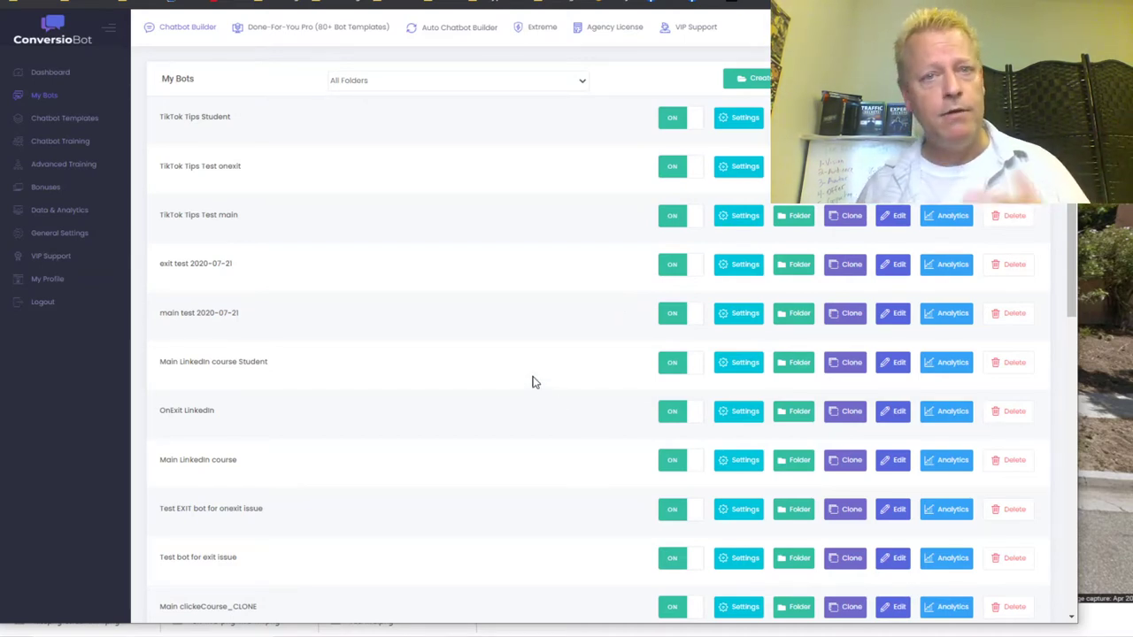
scroll(576, 357, "down", 5)
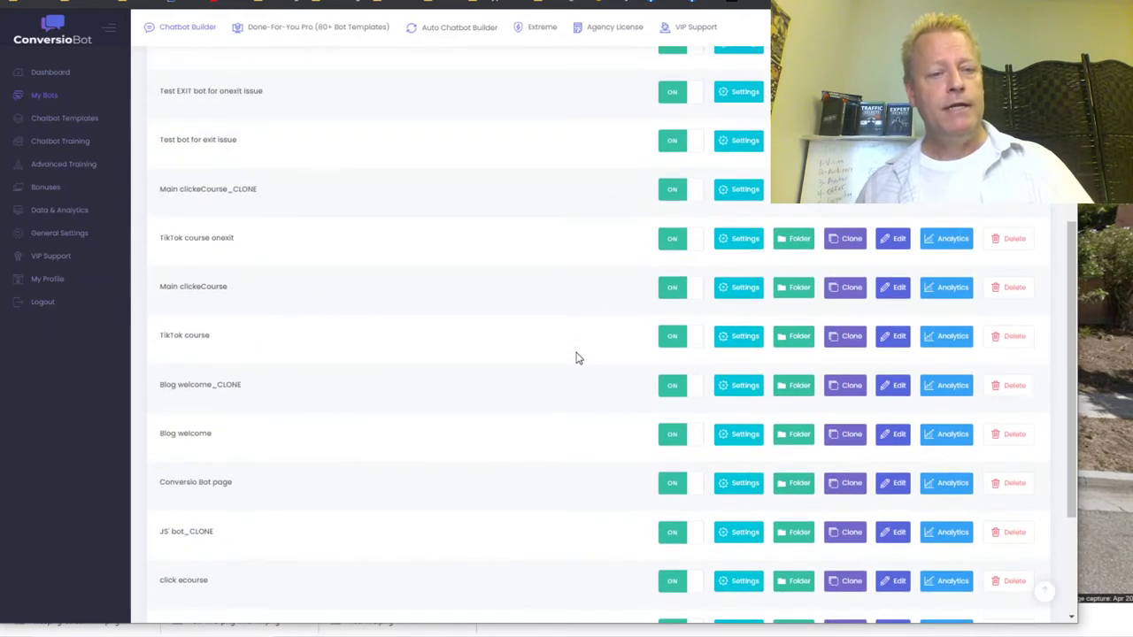
scroll(550, 381, "down", 3)
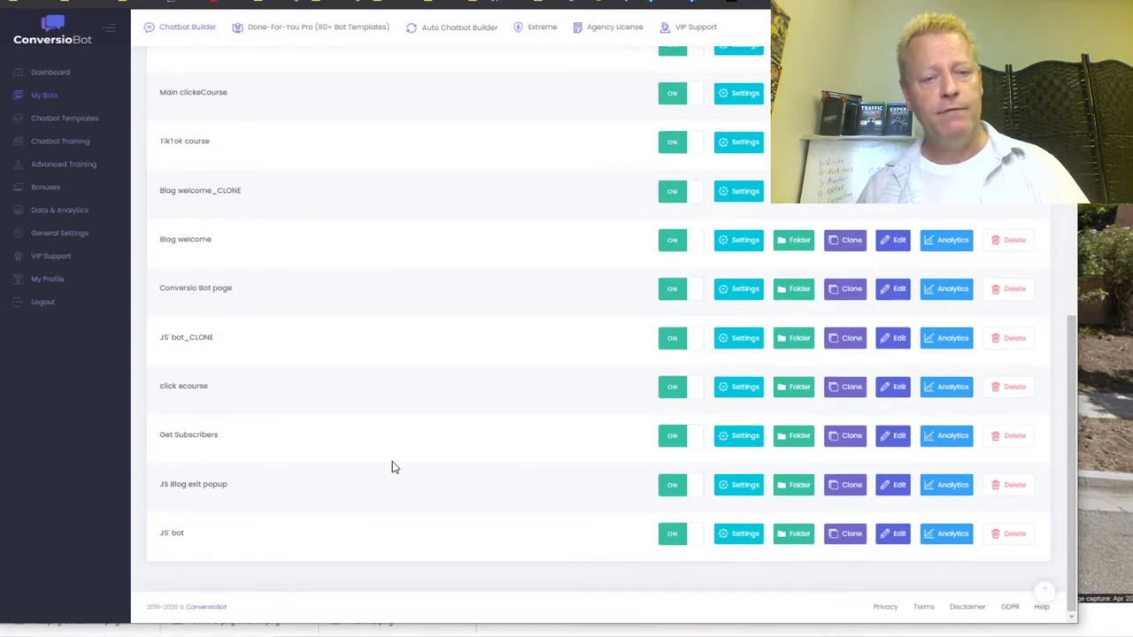
scroll(376, 460, "up", 8)
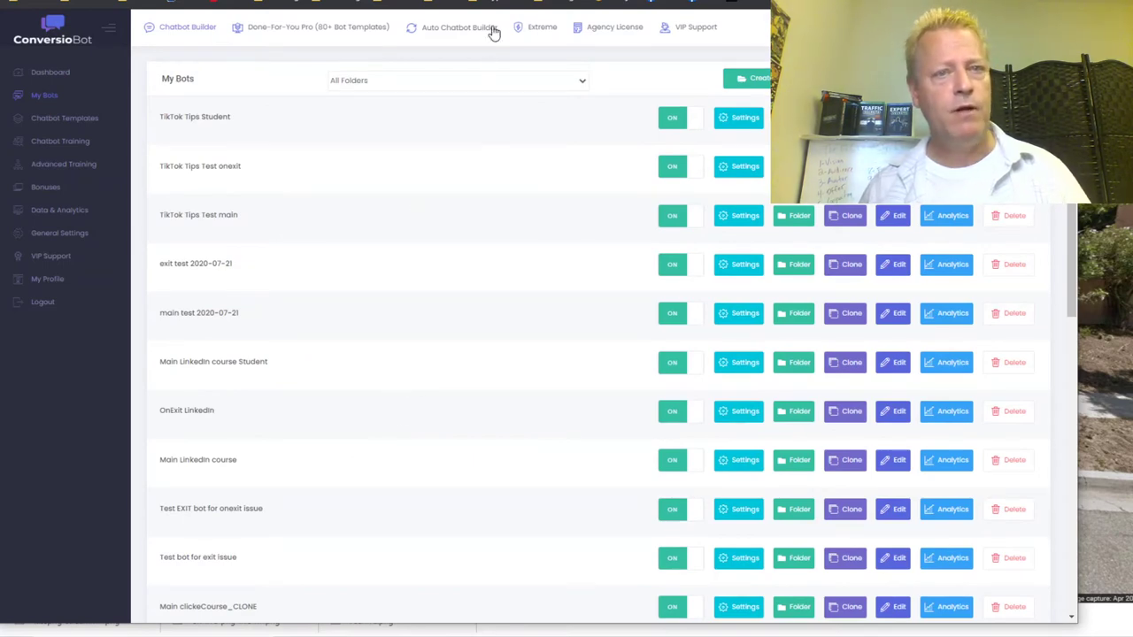
Step: Open an incognito browser window and load the Click eCourse site's About page at clickecourse.com
key("ctrl+shift+n")
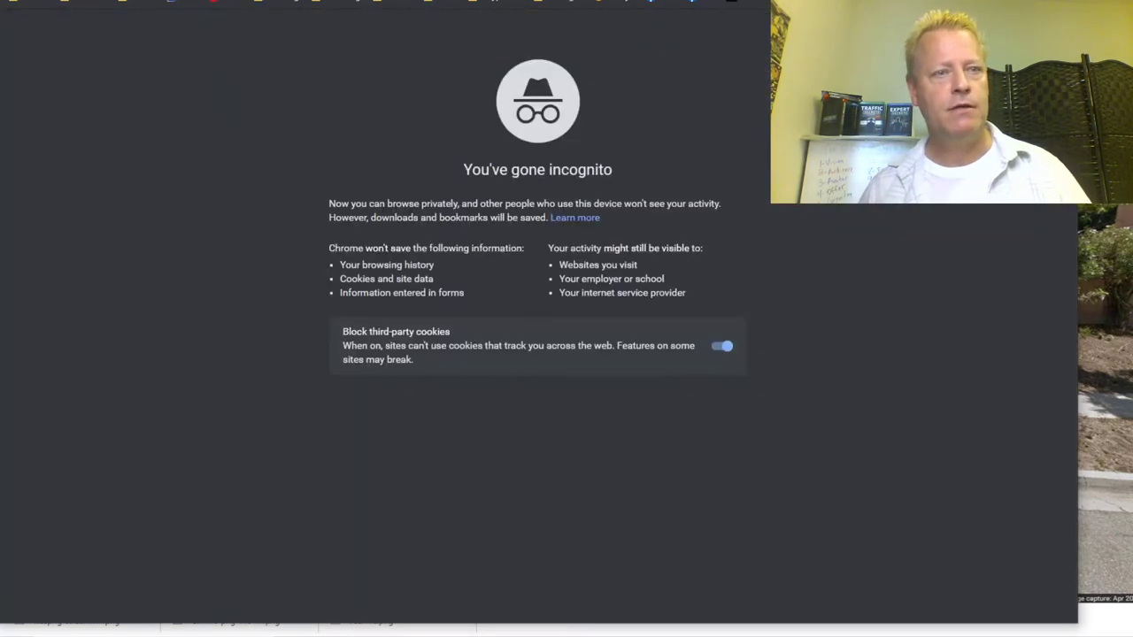
type("cli")
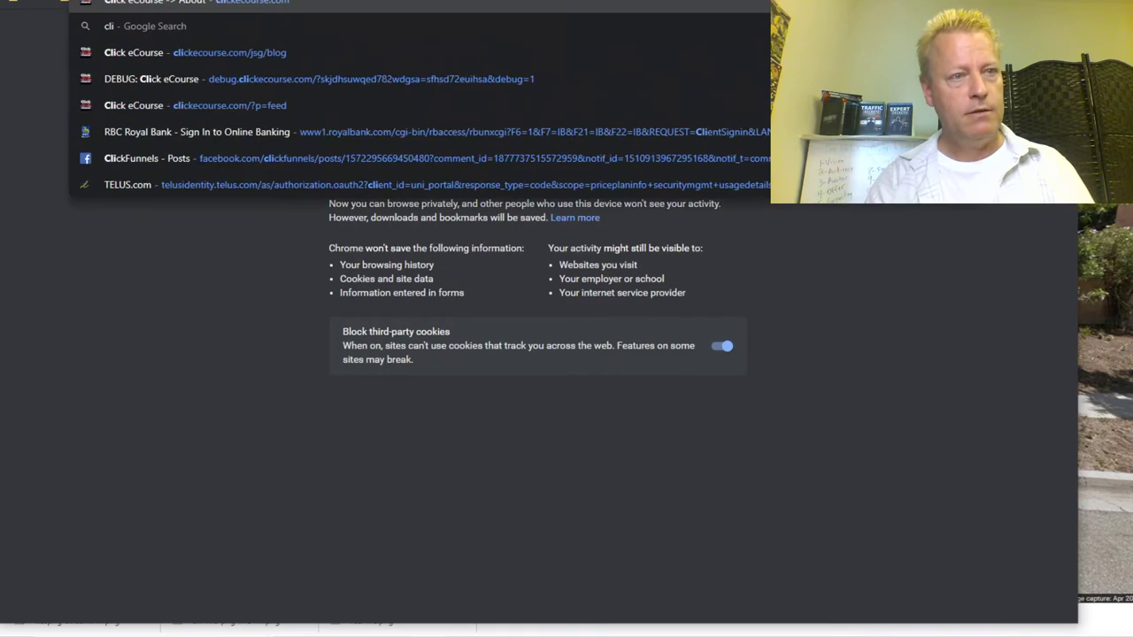
key("Return")
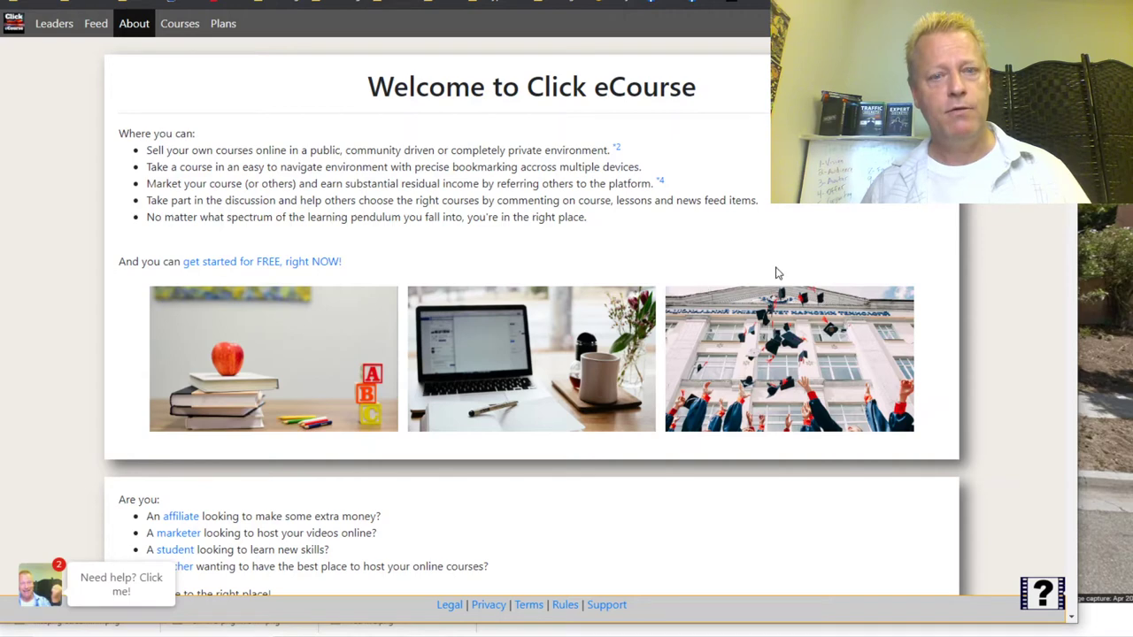
Step: Go to the site's course listing, read the chatbot's welcome message in its chat window, and close the chat
left_click(180, 23)
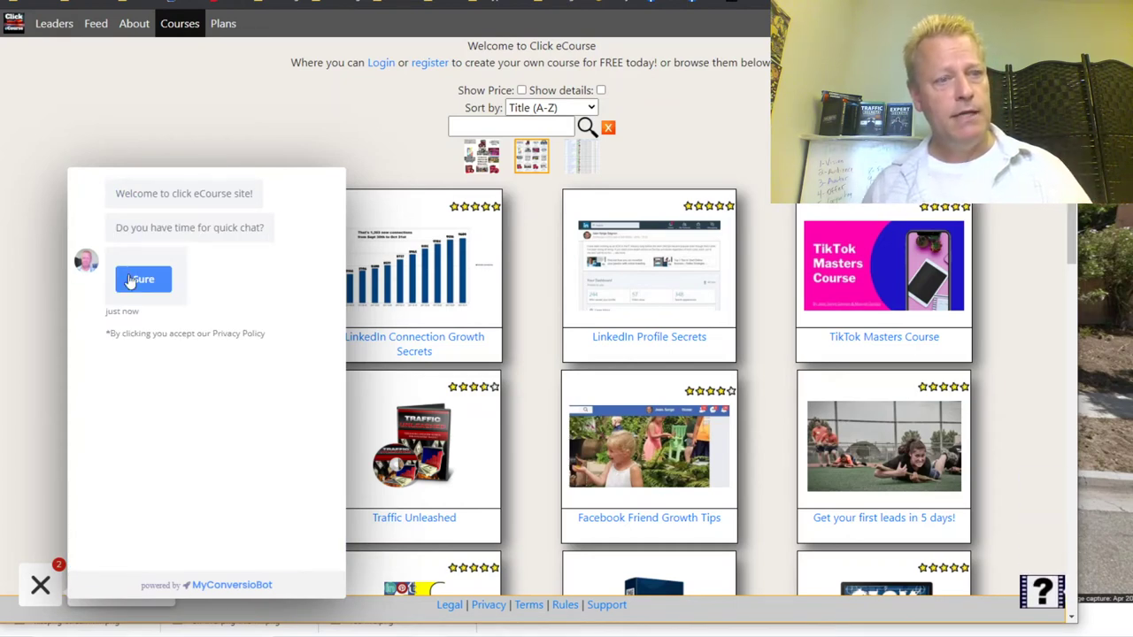
left_click_drag(160, 193, 269, 198)
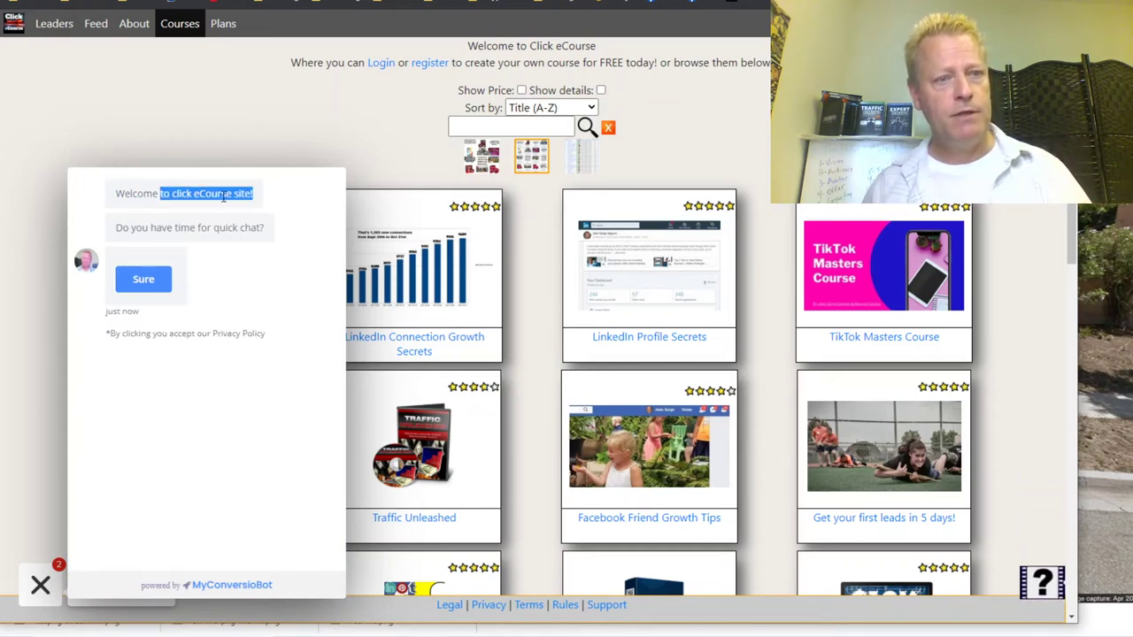
left_click(224, 197)
left_click(41, 586)
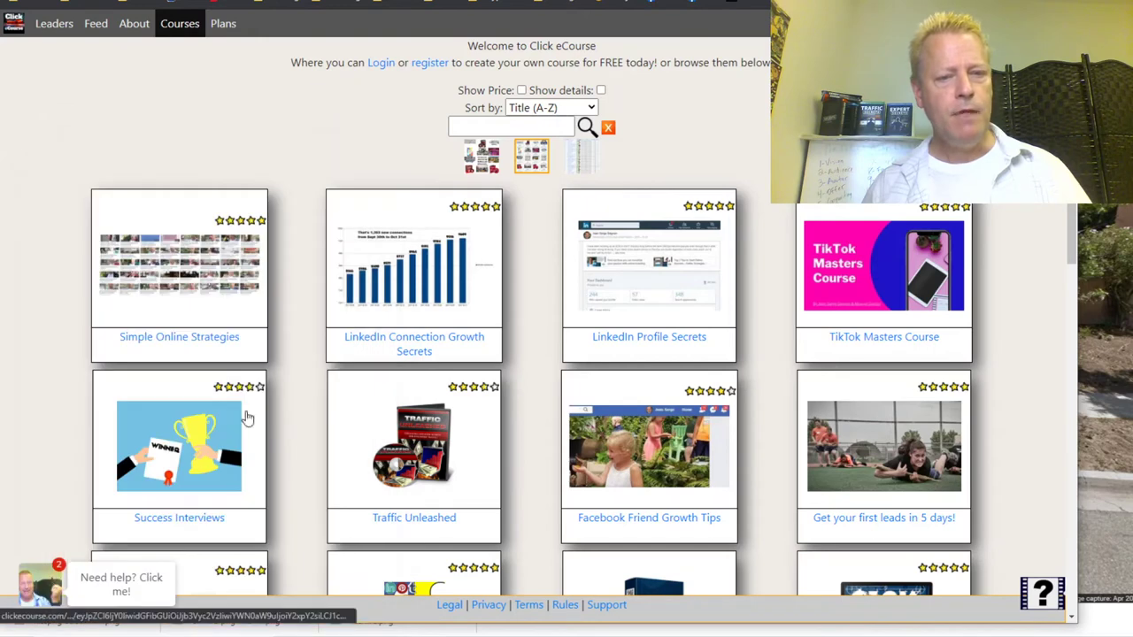
Step: Open the LinkedIn Profile Secrets course page and read the greeting its chatbot gives
left_click(664, 305)
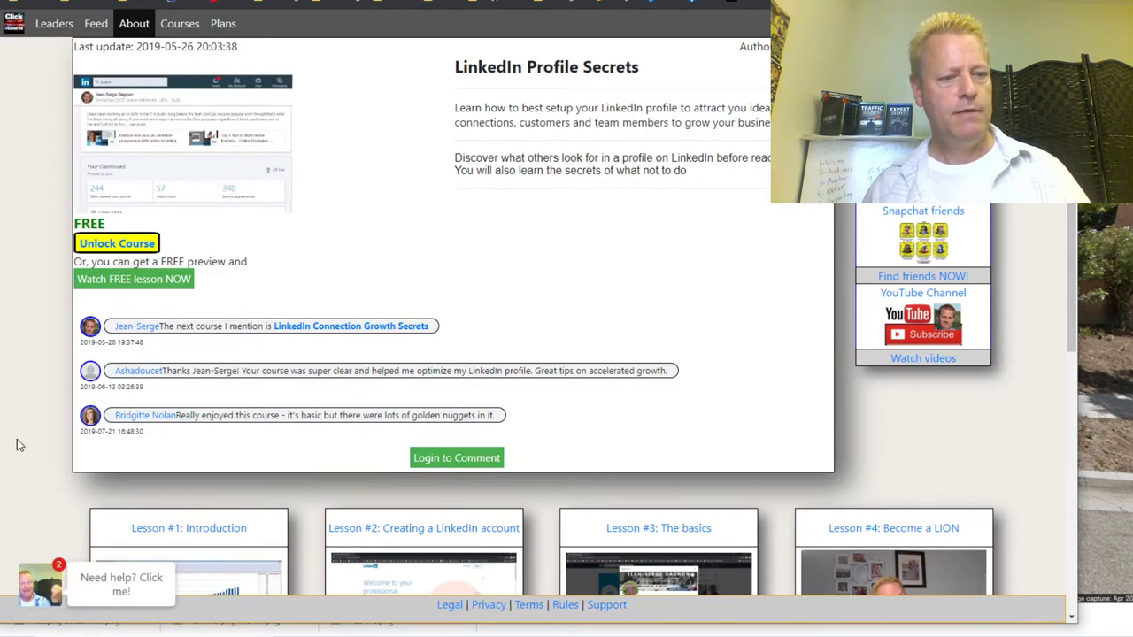
left_click(41, 588)
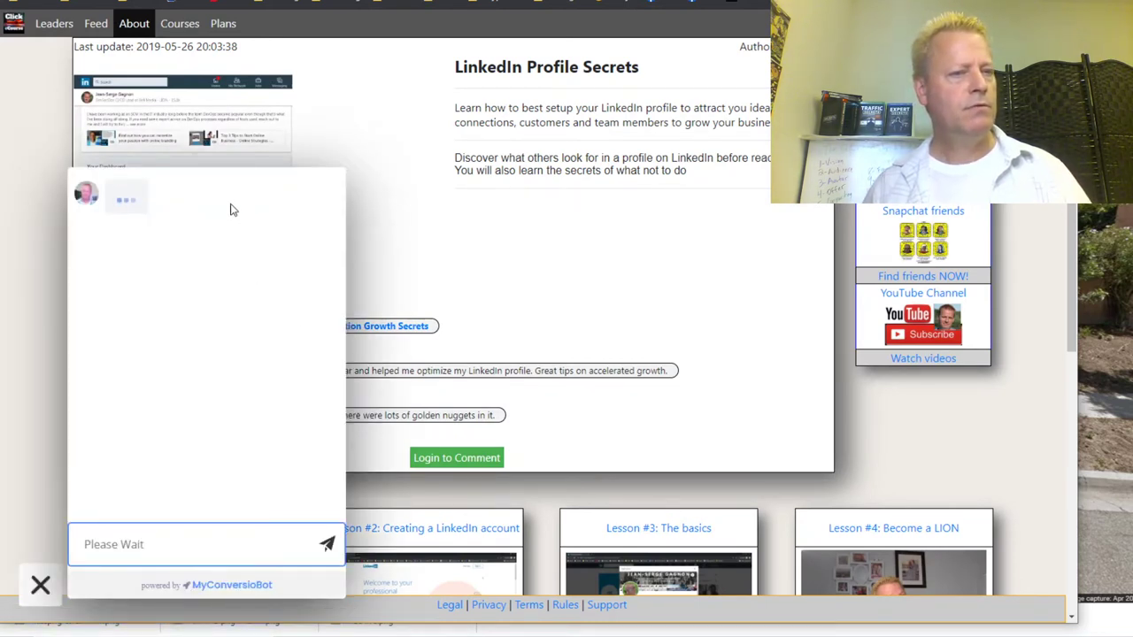
left_click_drag(191, 197, 257, 193)
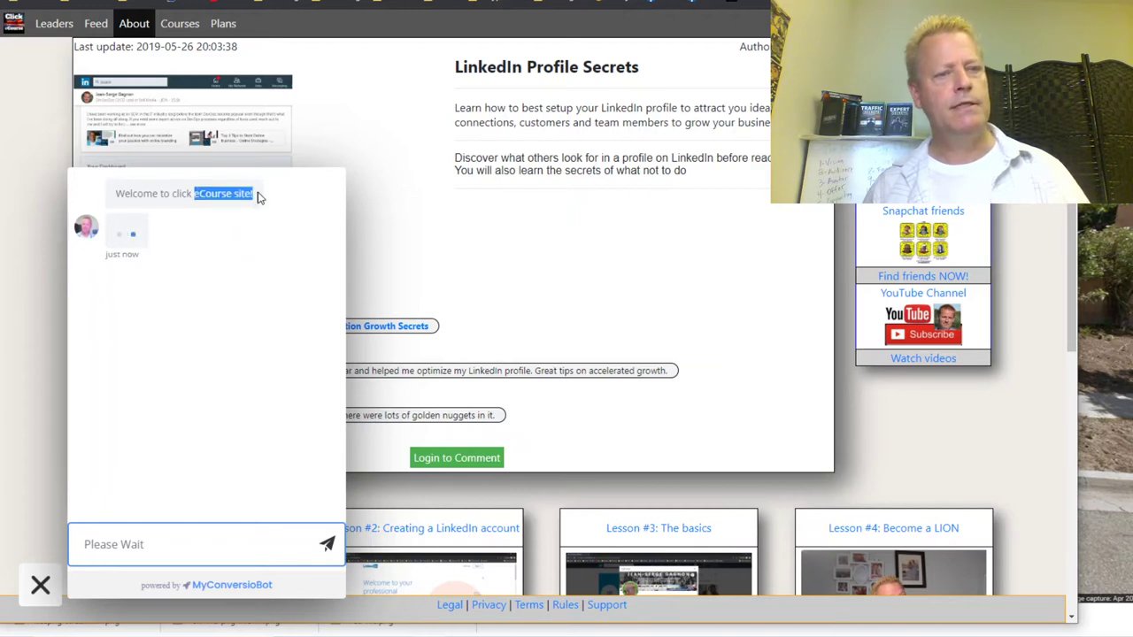
left_click(533, 212)
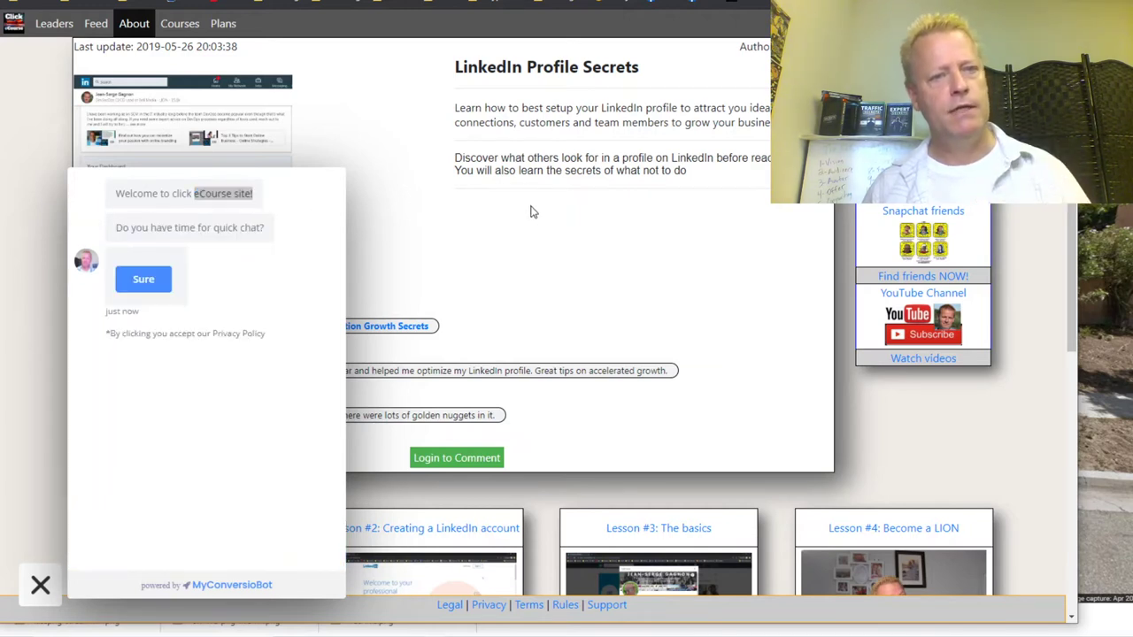
Step: Open the TikTok Masters Course from the course listing, read its chatbot's greeting, answer "Sure", and close the chat
left_click(180, 23)
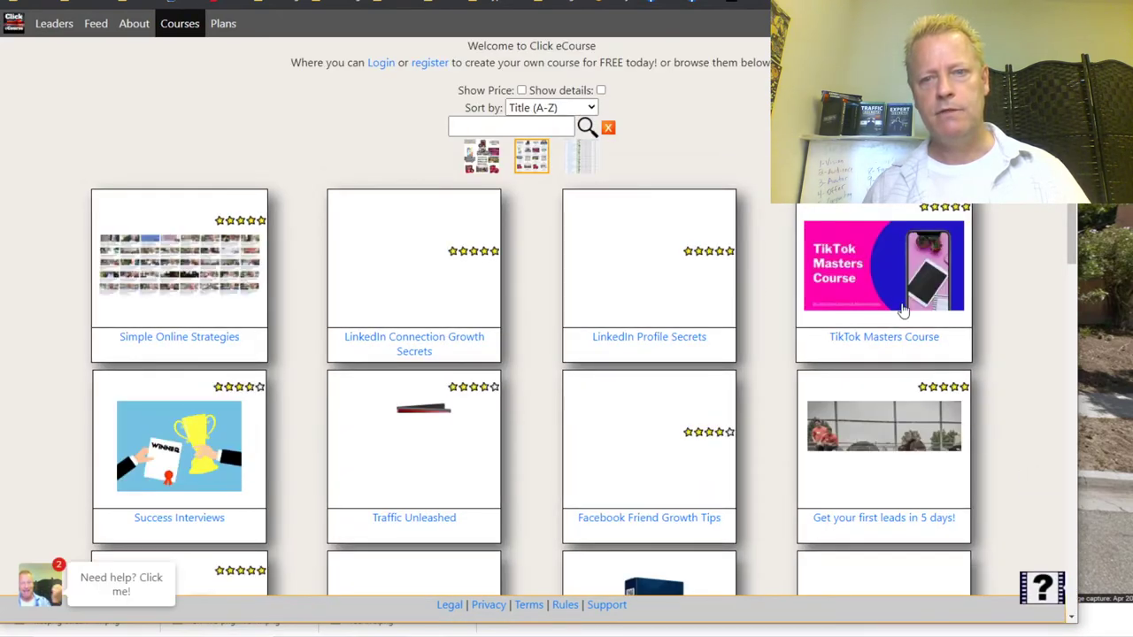
left_click(598, 329)
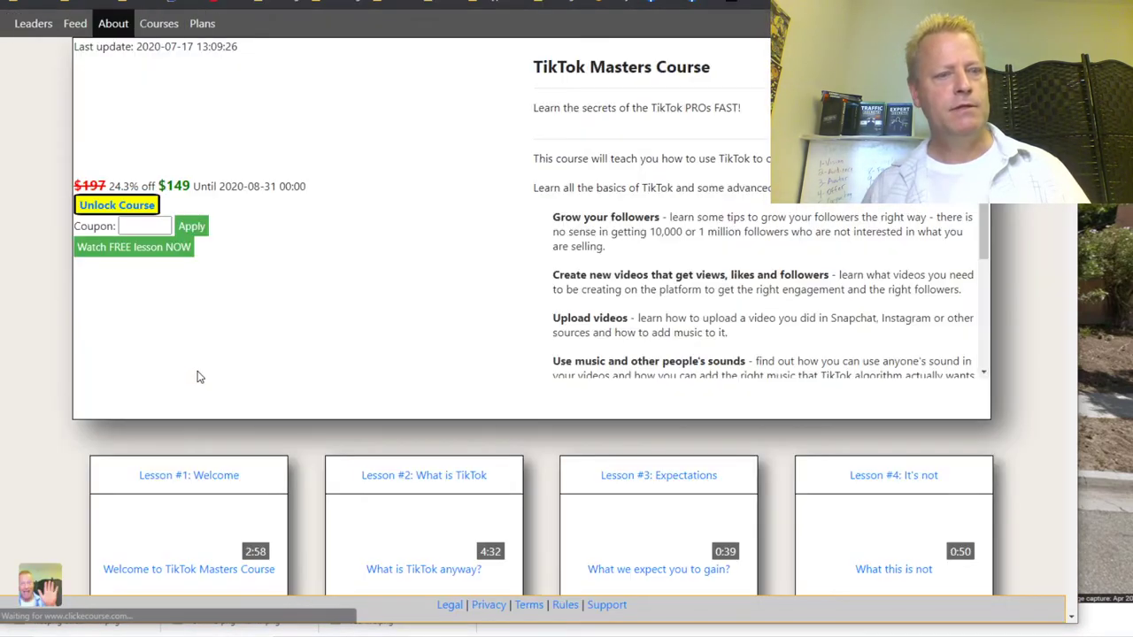
left_click(40, 585)
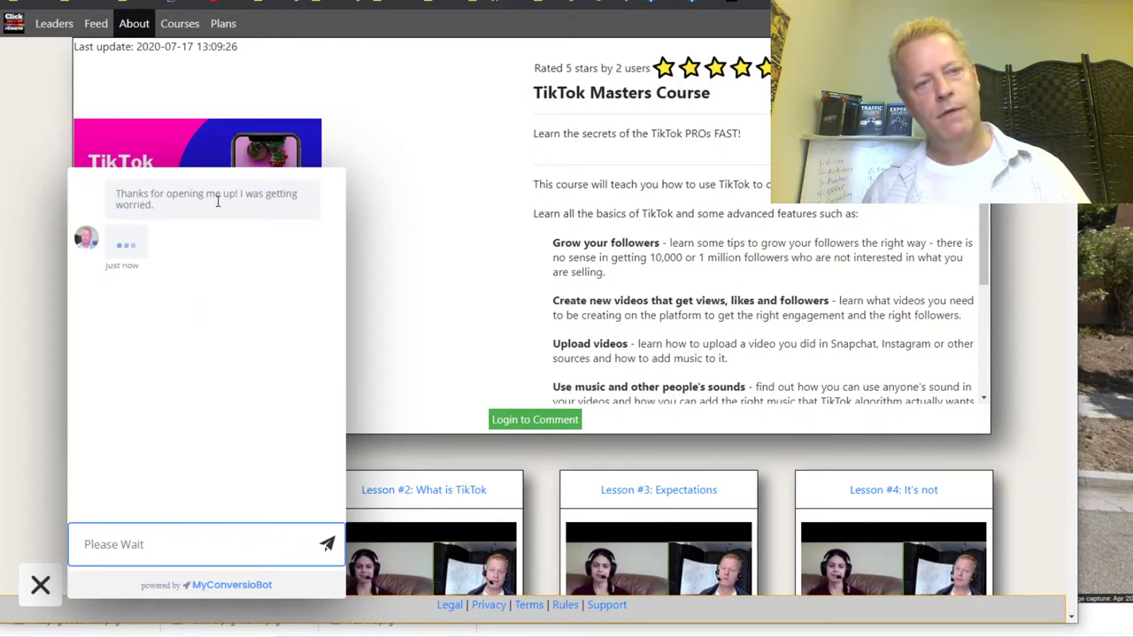
left_click_drag(137, 193, 289, 196)
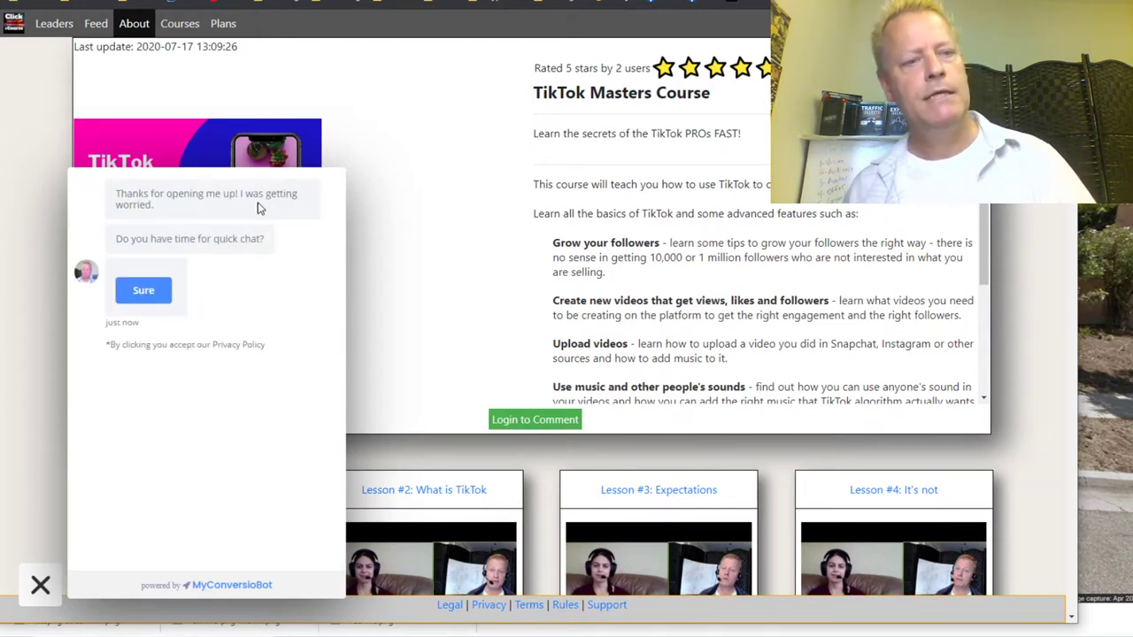
left_click(147, 291)
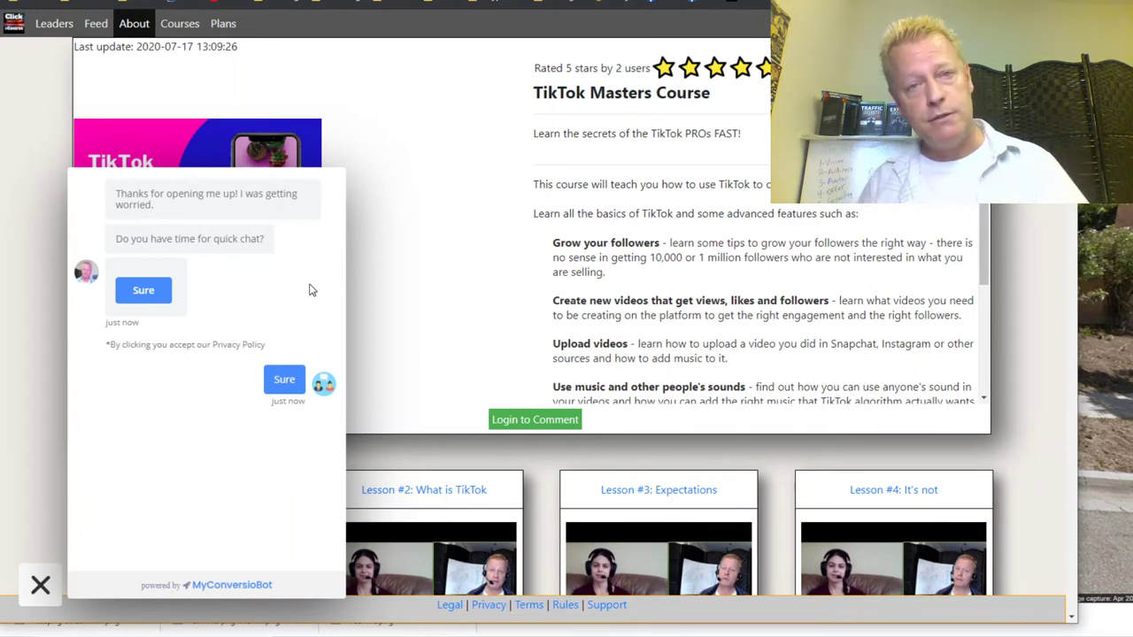
left_click(40, 586)
Step: Open the LinkedIn Connection Growth Secrets course, read its chatbot's course-specific greeting, and accept the quick chat with "Sure"
left_click(181, 27)
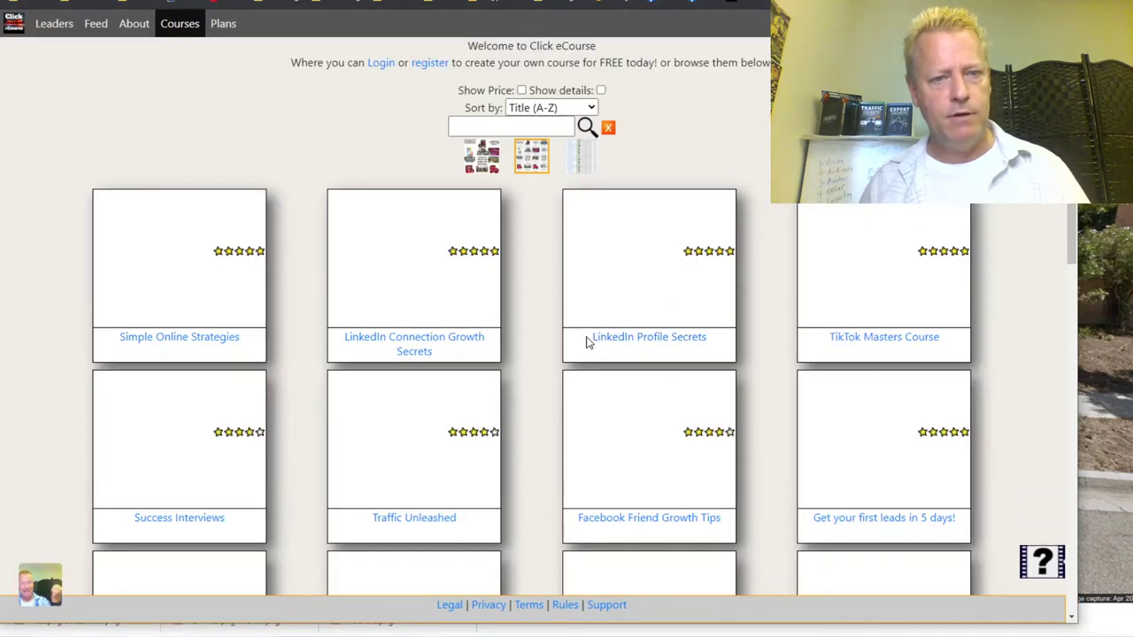
left_click(413, 345)
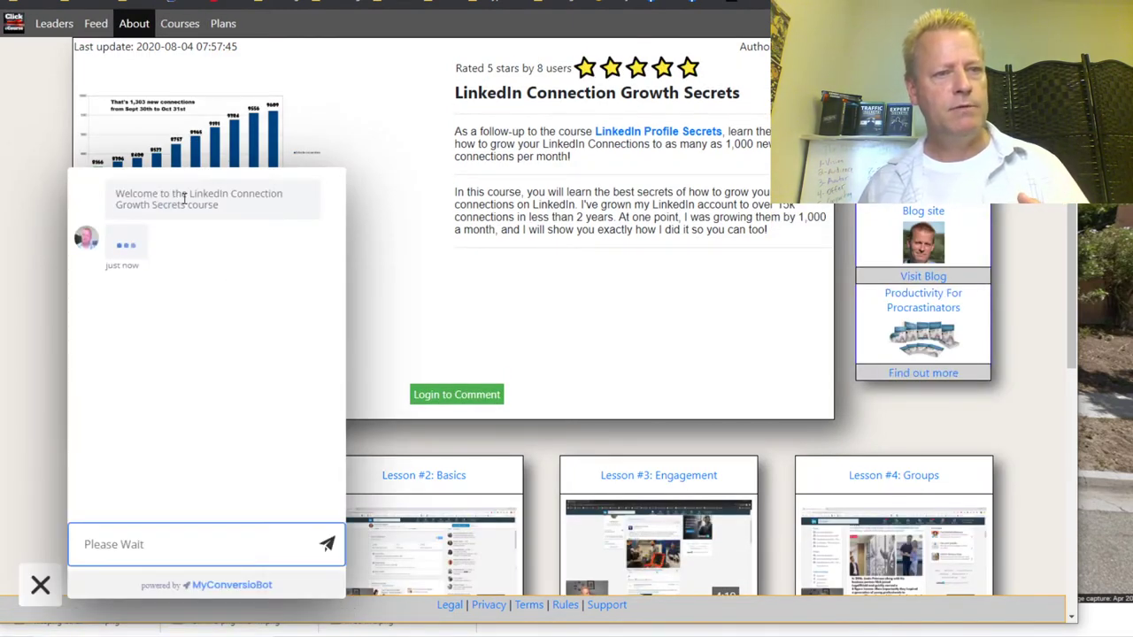
left_click_drag(185, 198, 226, 213)
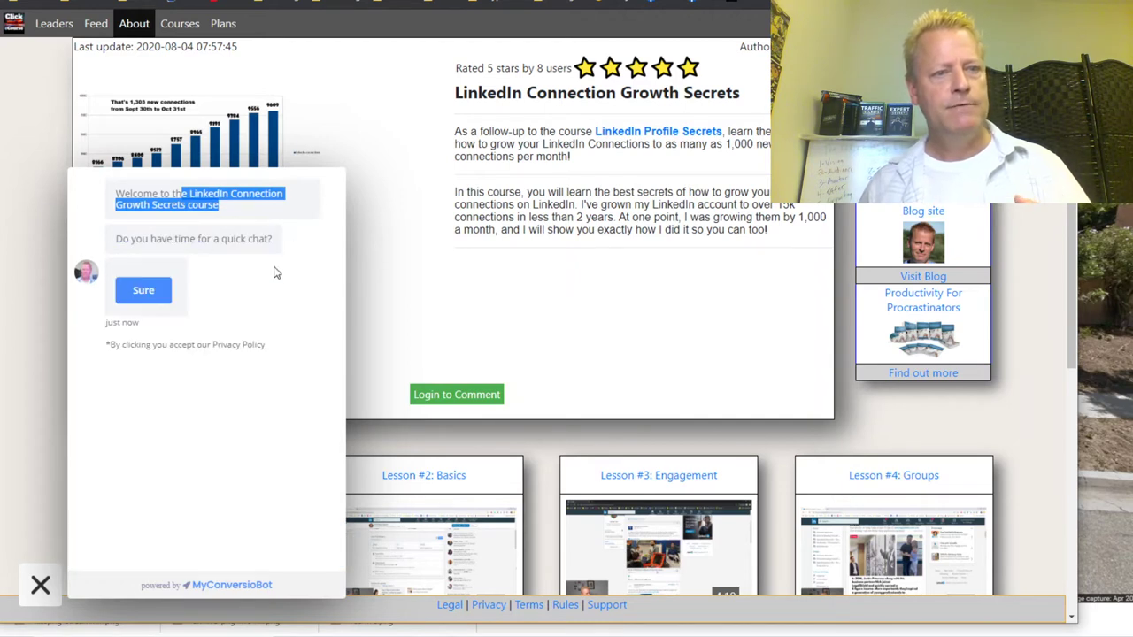
left_click(156, 298)
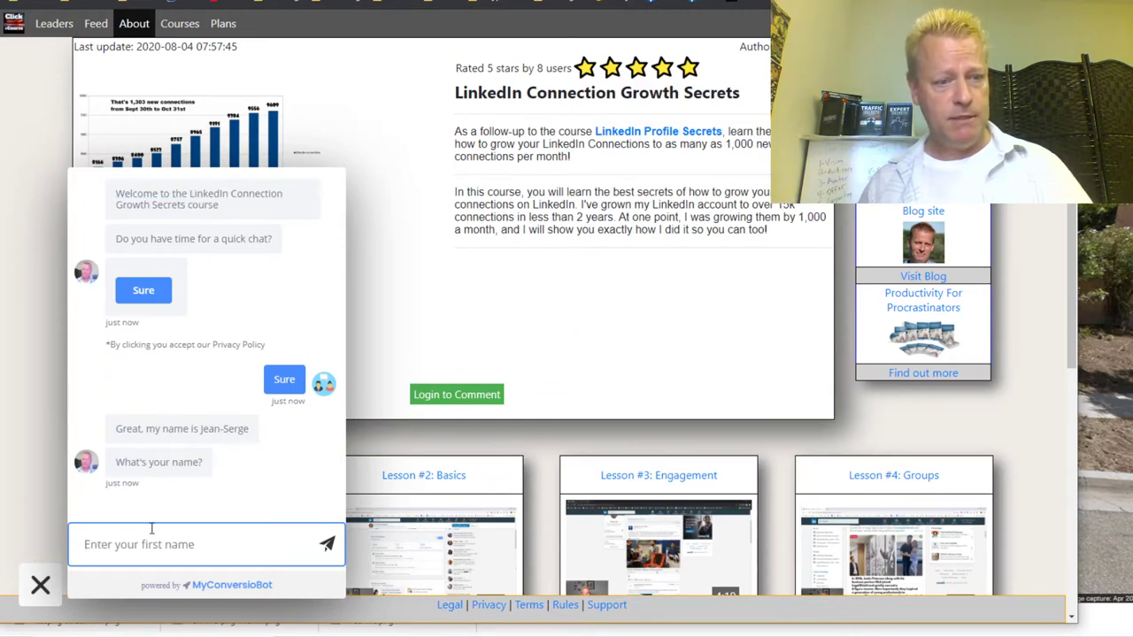
Step: Give the chatbot a first name, answer "Yes" to having LinkedIn questions, and ask "How do I grow my account"
type("Frank")
key("Return")
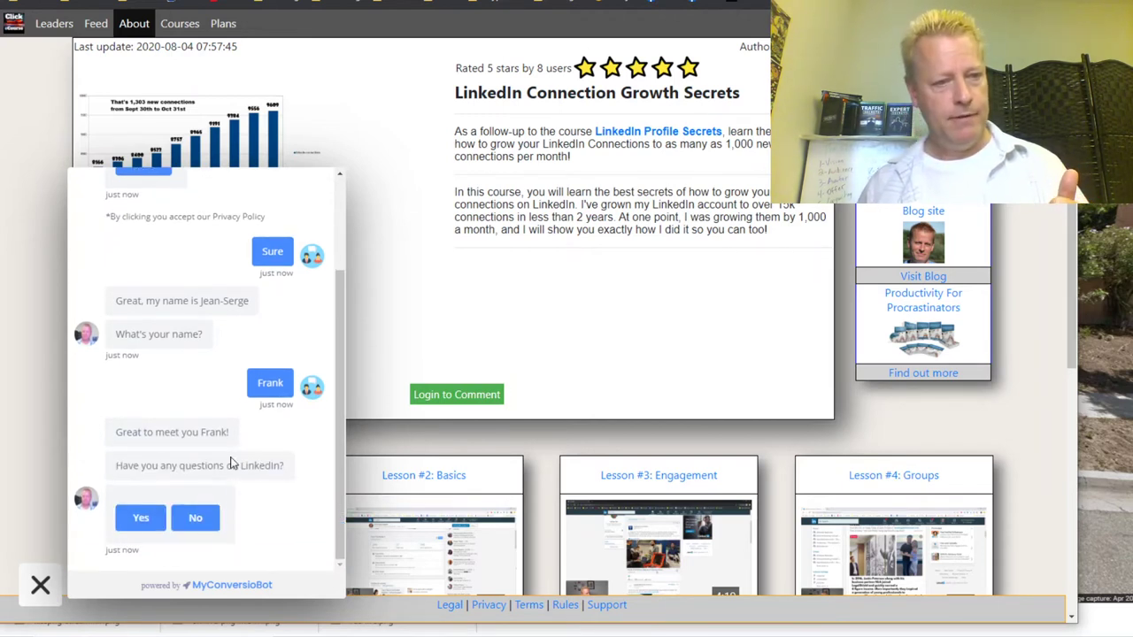
left_click(142, 521)
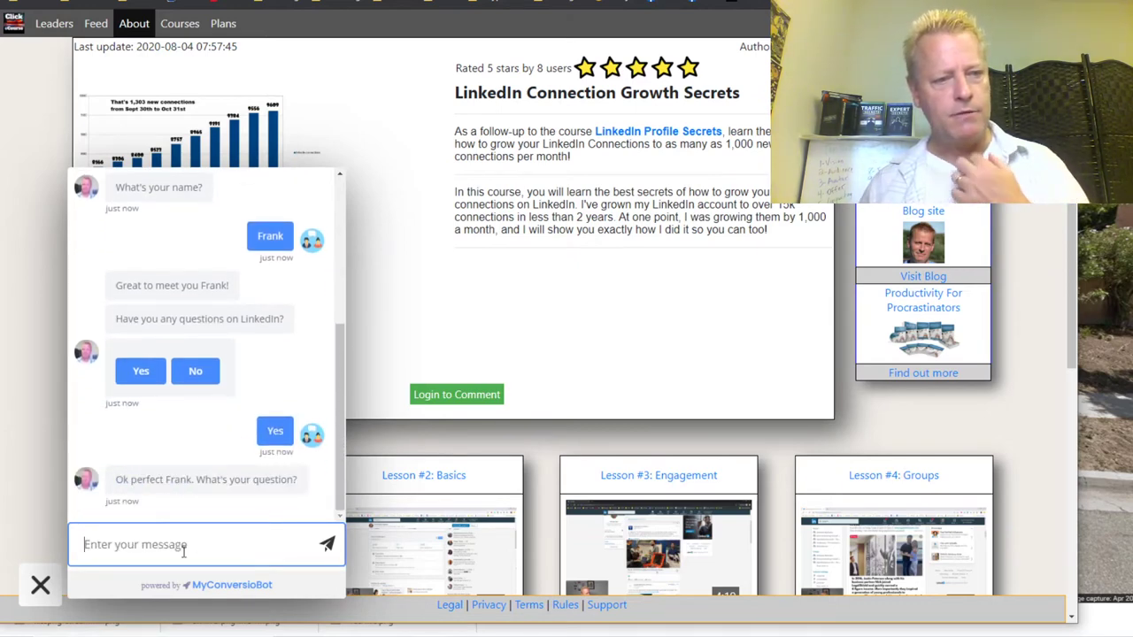
type("How")
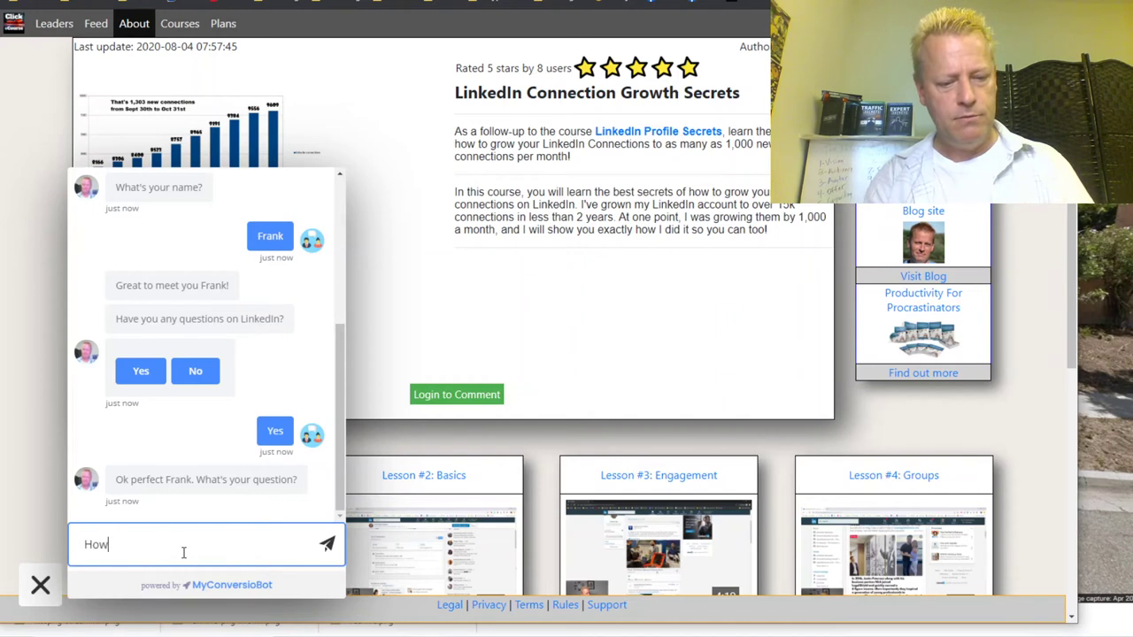
type(" do I grow my account")
key("Return")
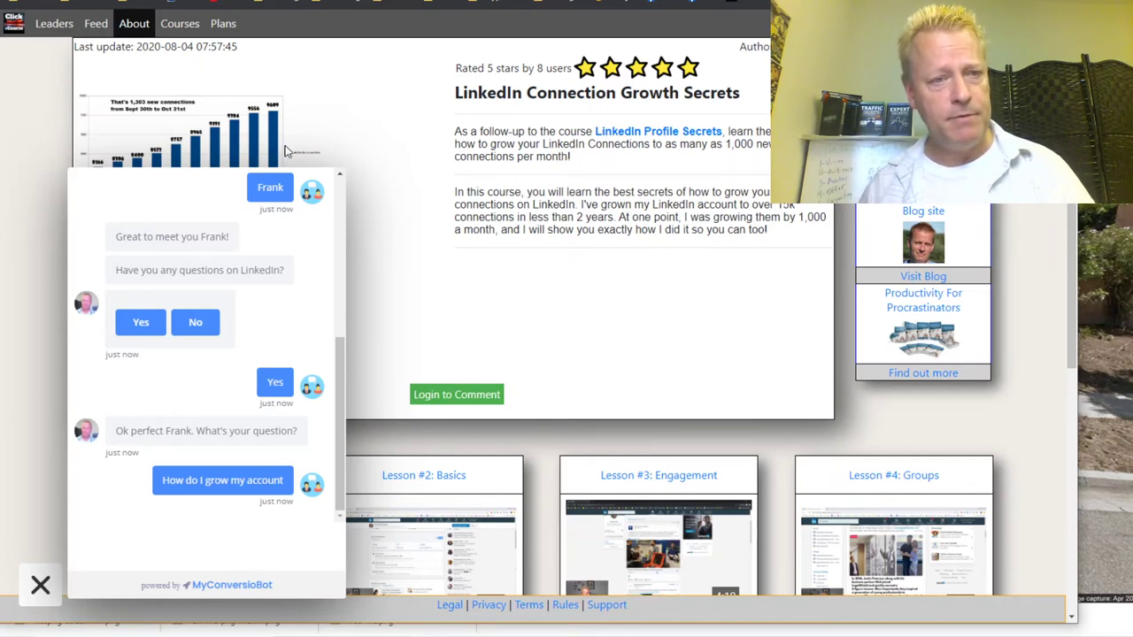
Step: Close the chat, bring up and dismiss the exit-intent bot, and point out the course price by selecting it
left_click(40, 586)
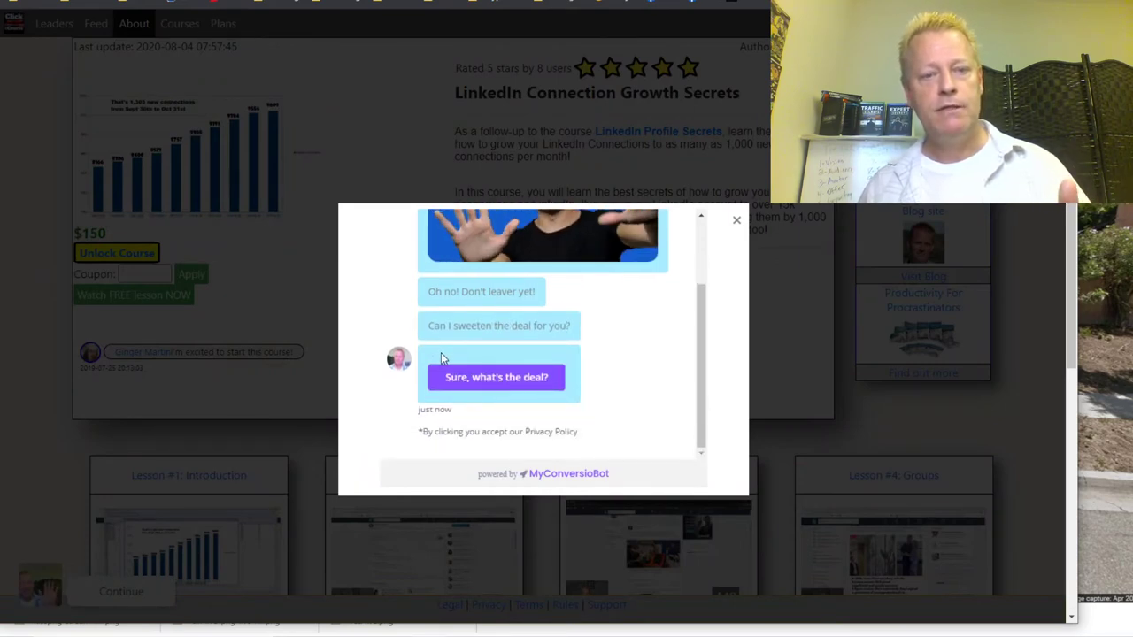
left_click(737, 223)
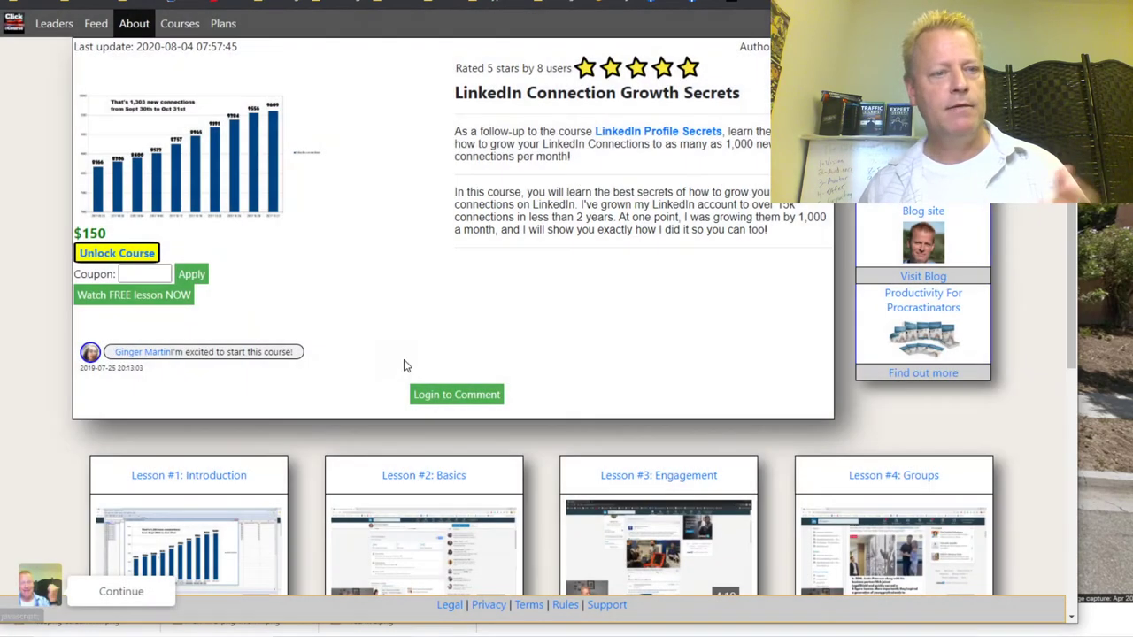
left_click_drag(85, 232, 133, 235)
left_click(374, 254)
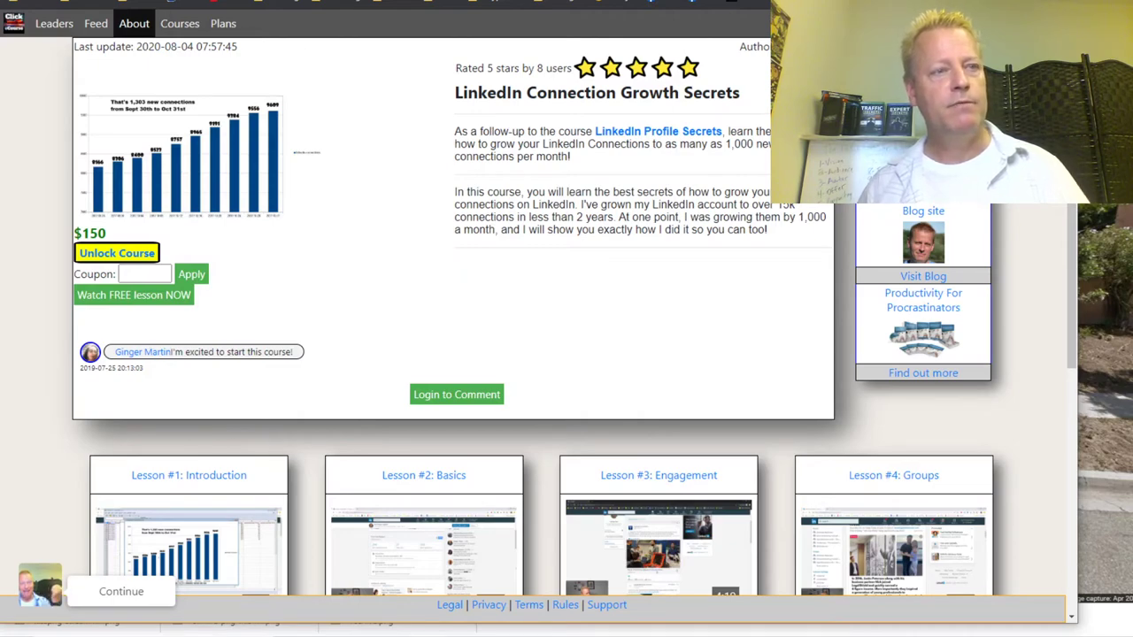
Step: Reload the course page, trigger the exit-intent bot again, and accept its deal and coupon with "Sure, what's the deal?" and "For sure"
key("F5")
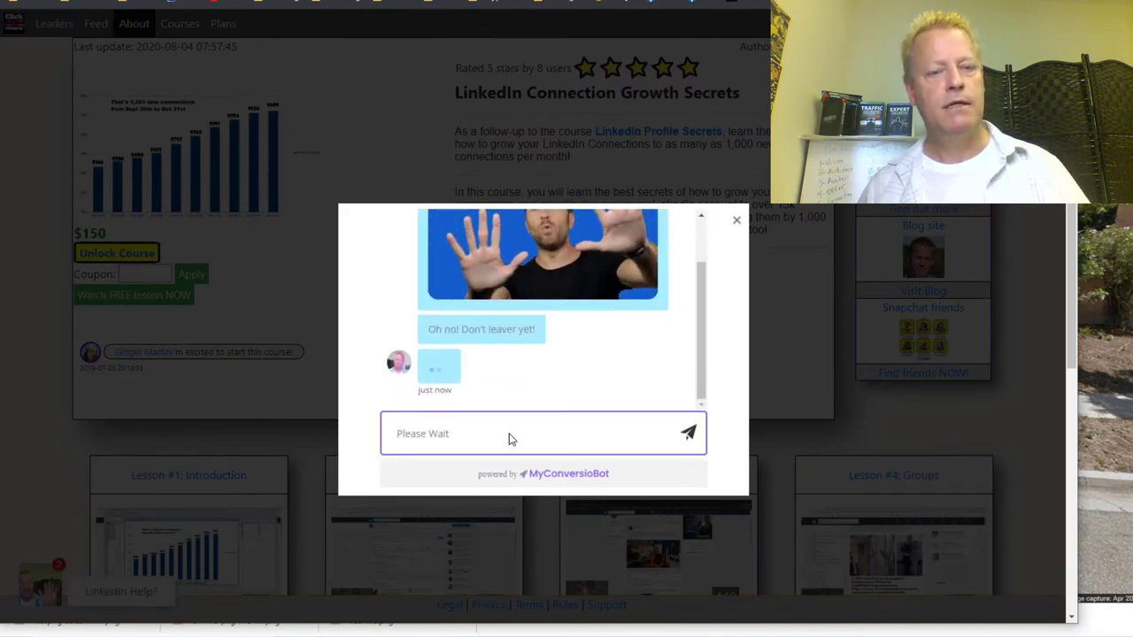
left_click(513, 384)
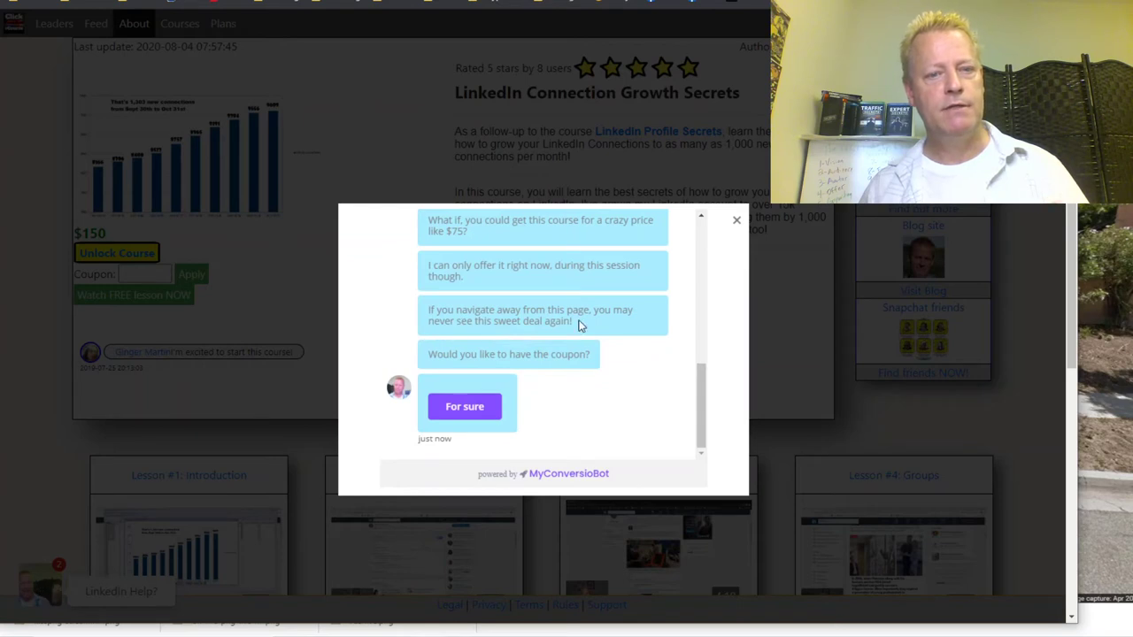
left_click(465, 407)
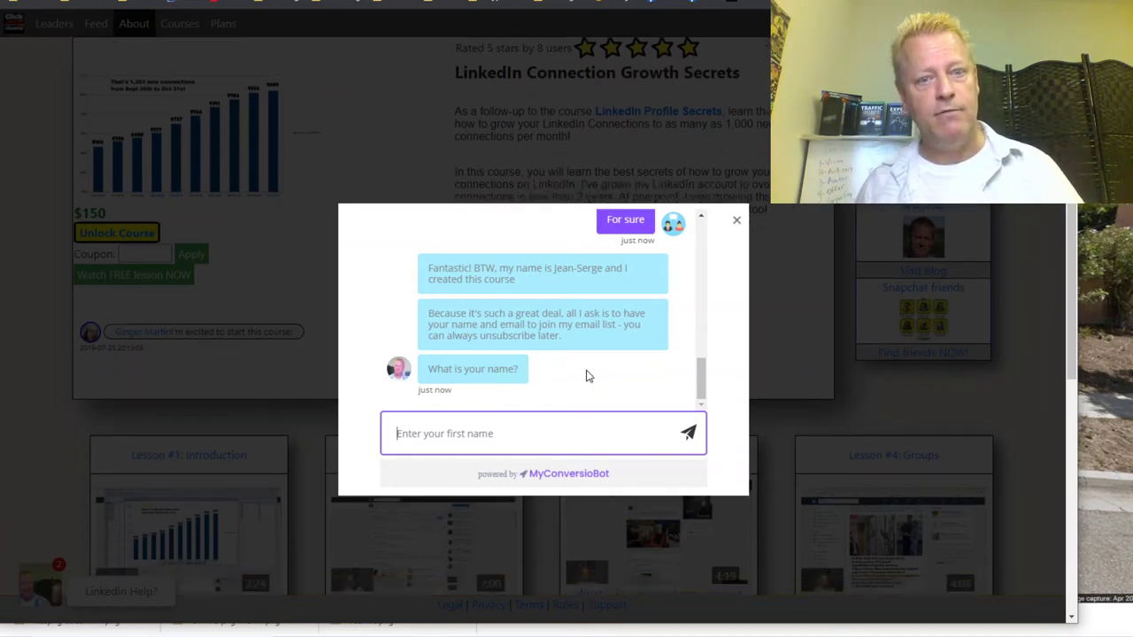
Step: Close the exit-intent chat at its first-name question and look through the lessons on the course page
scroll(558, 371, "down", 3)
scroll(582, 359, "up", 6)
scroll(581, 358, "down", 6)
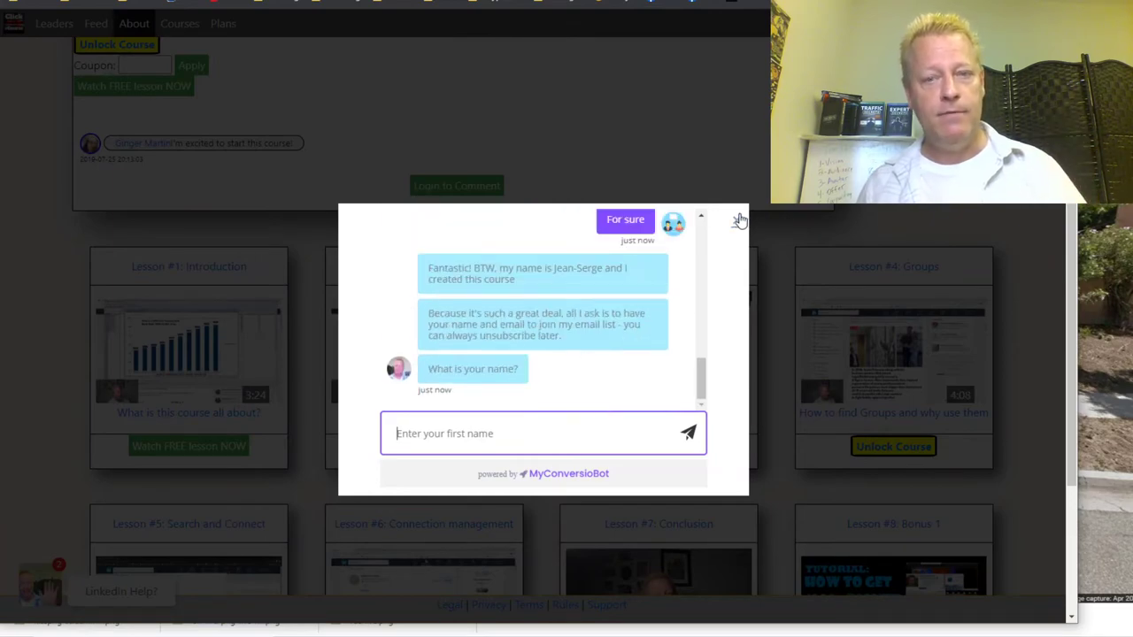
left_click(735, 219)
scroll(556, 319, "down", 1)
scroll(560, 333, "down", 2)
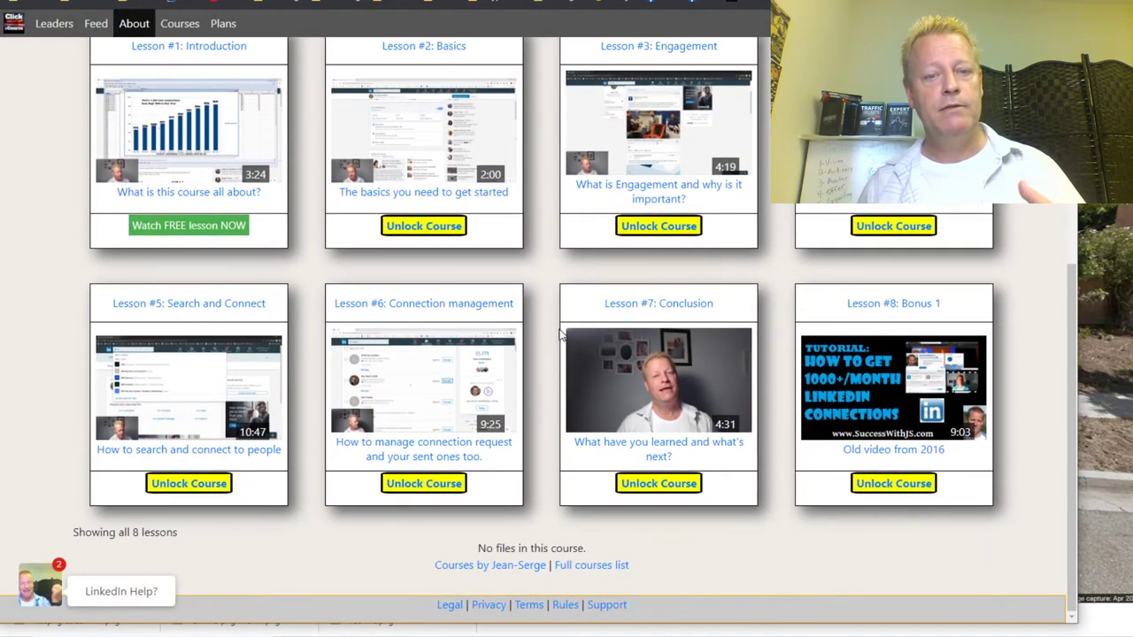
scroll(554, 327, "up", 5)
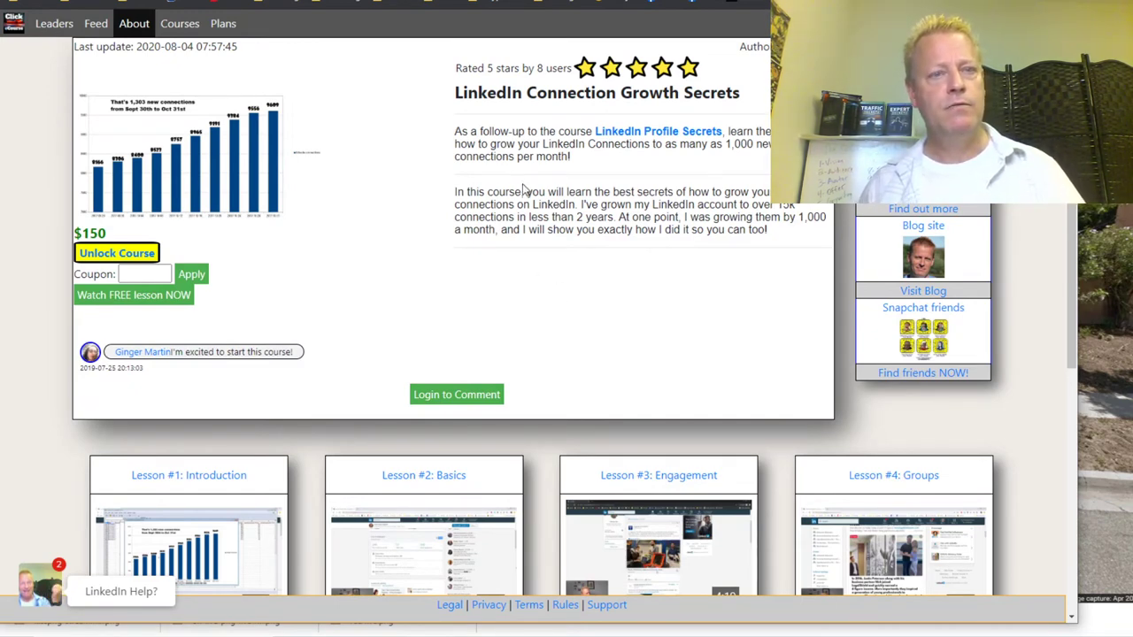
Step: Switch back to ConversioBot and filter the My Bots list to the LinkedIn Course folder
key("ctrl+Tab")
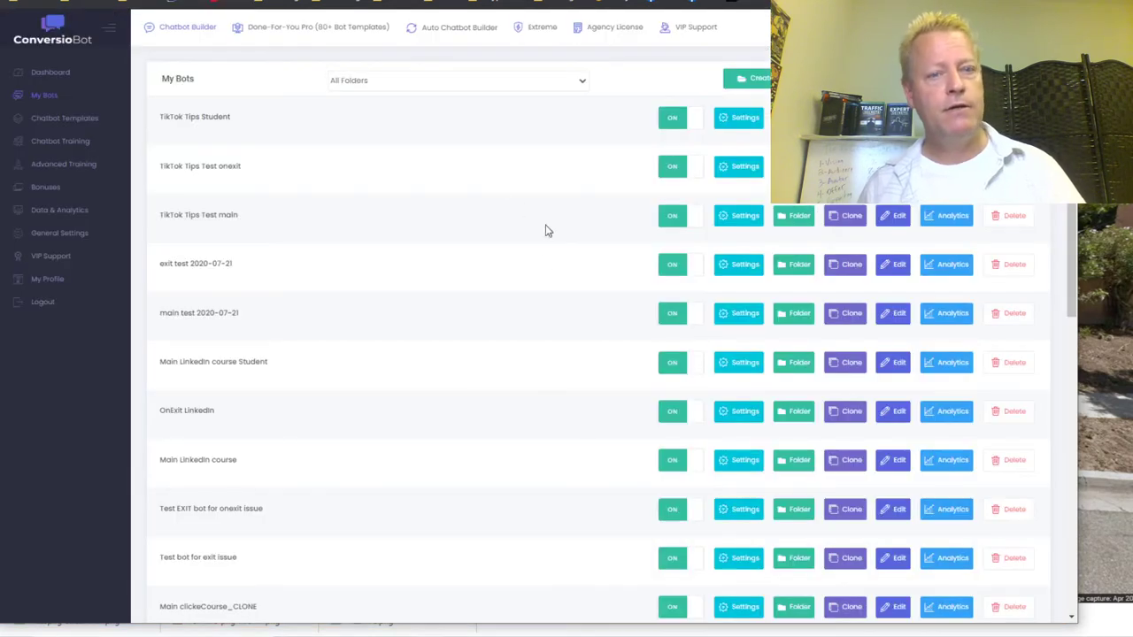
left_click(407, 81)
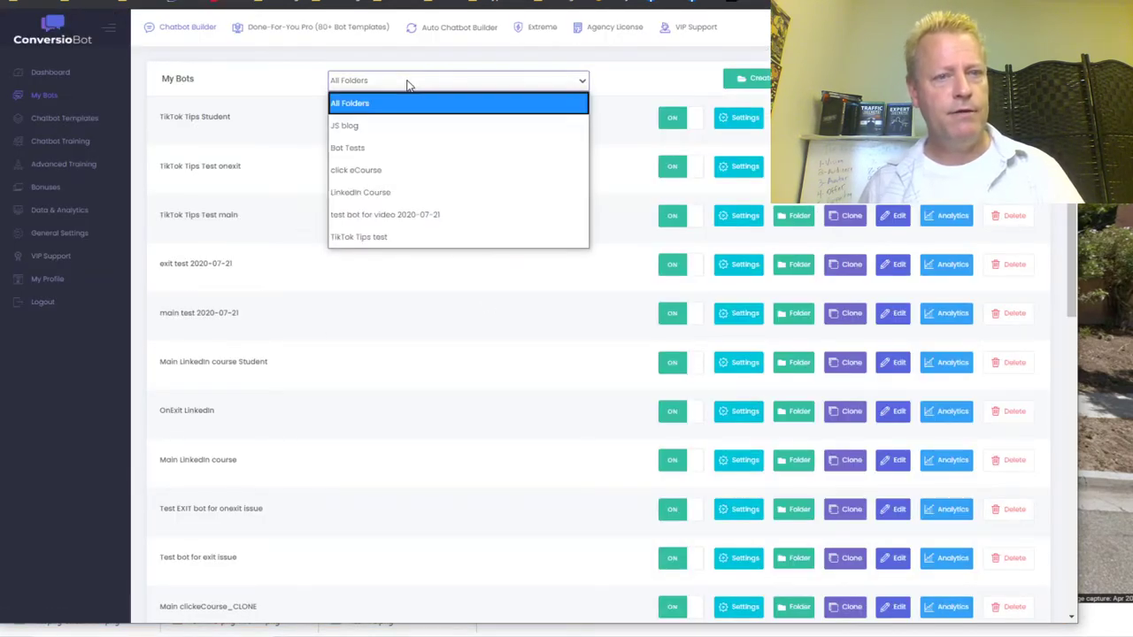
left_click(392, 192)
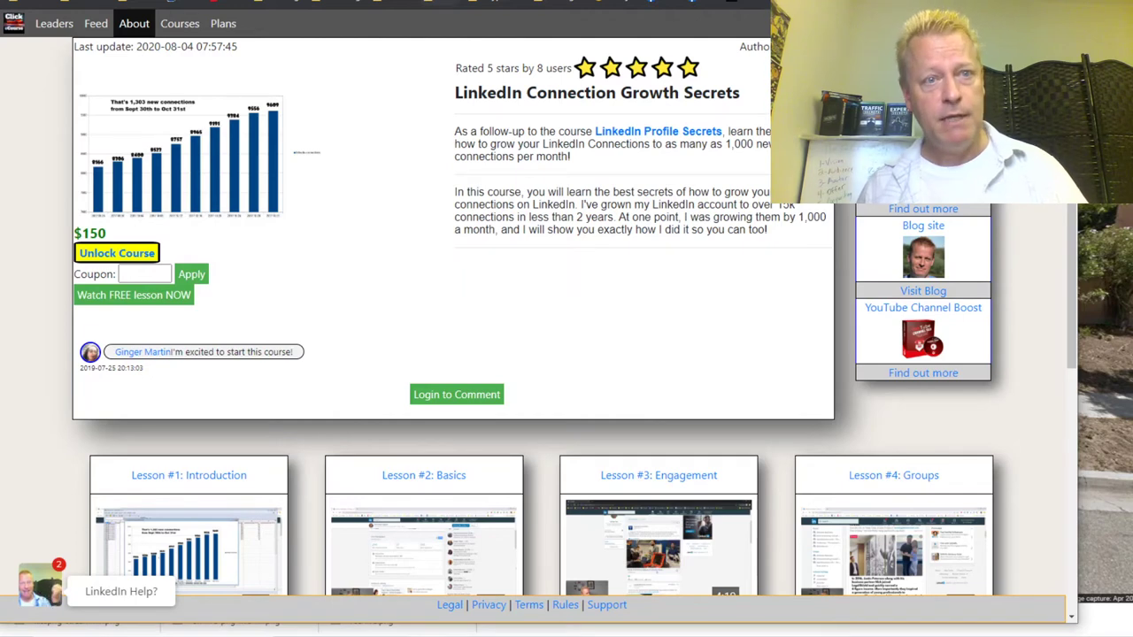
Step: Return to ConversioBot, open the OnExit LinkedIn bot in the builder, and highlight the text messages in its Popup block
left_click(454, 7)
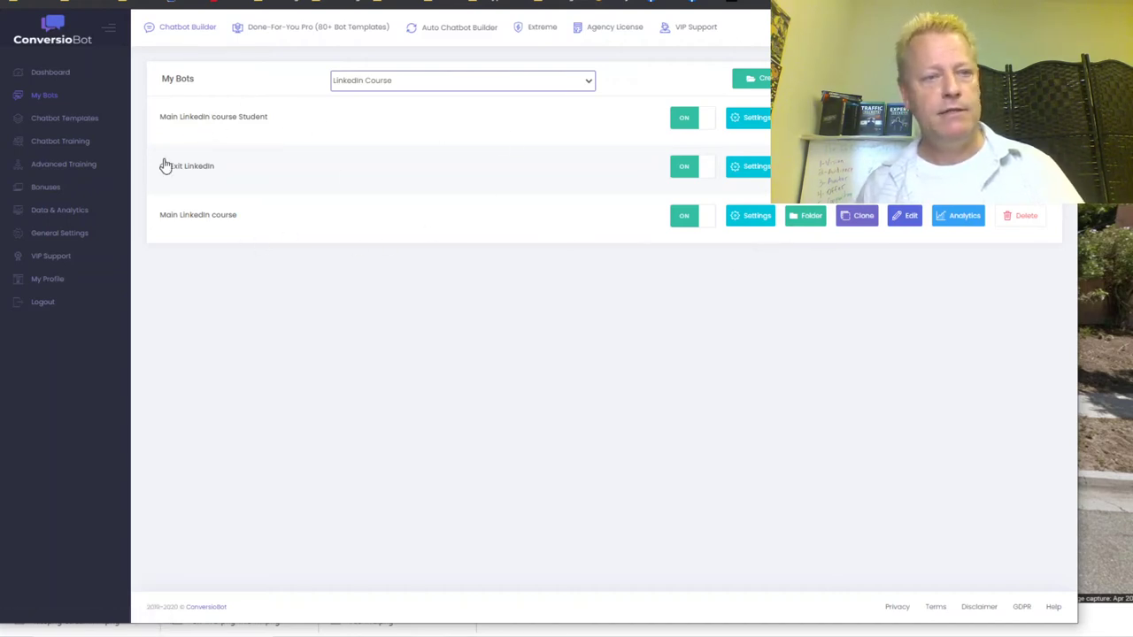
left_click(754, 170)
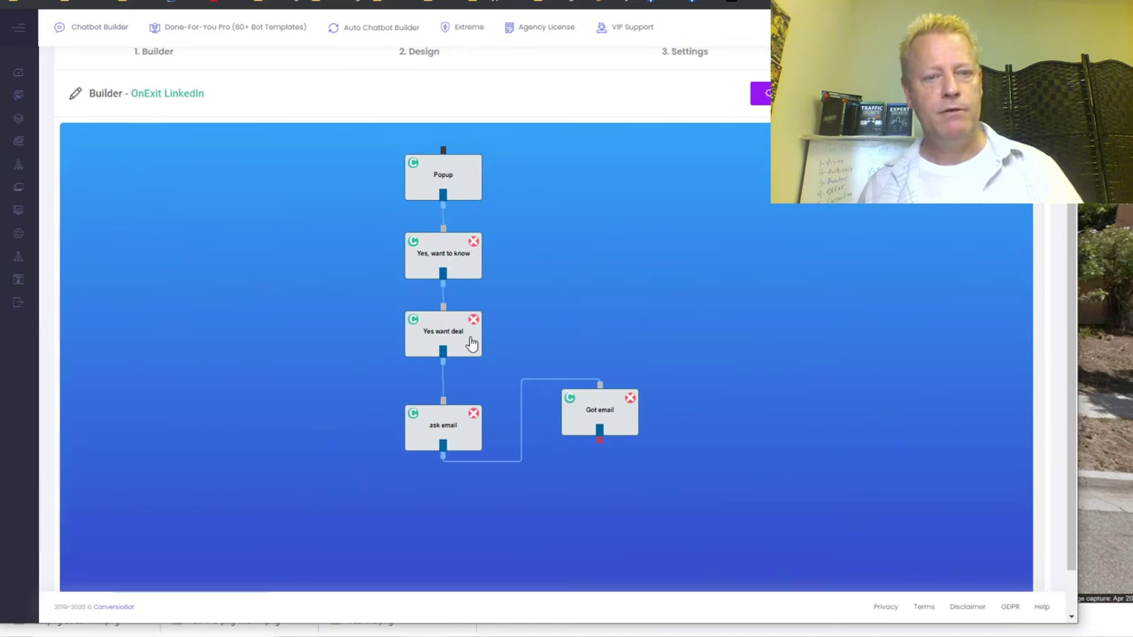
left_click(419, 174)
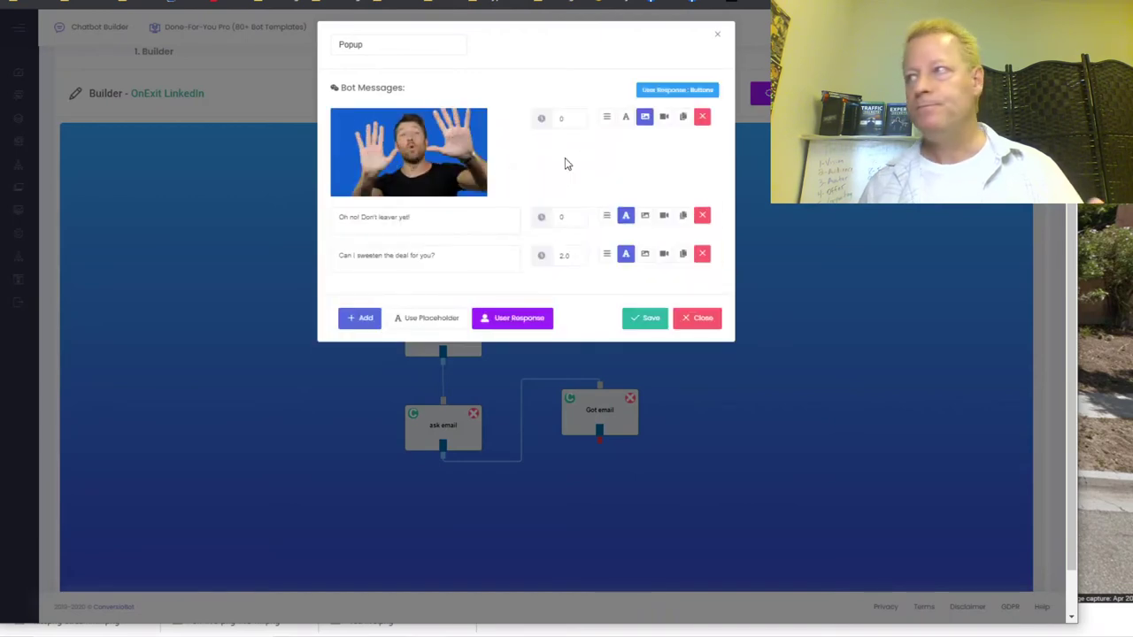
triple_click(404, 217)
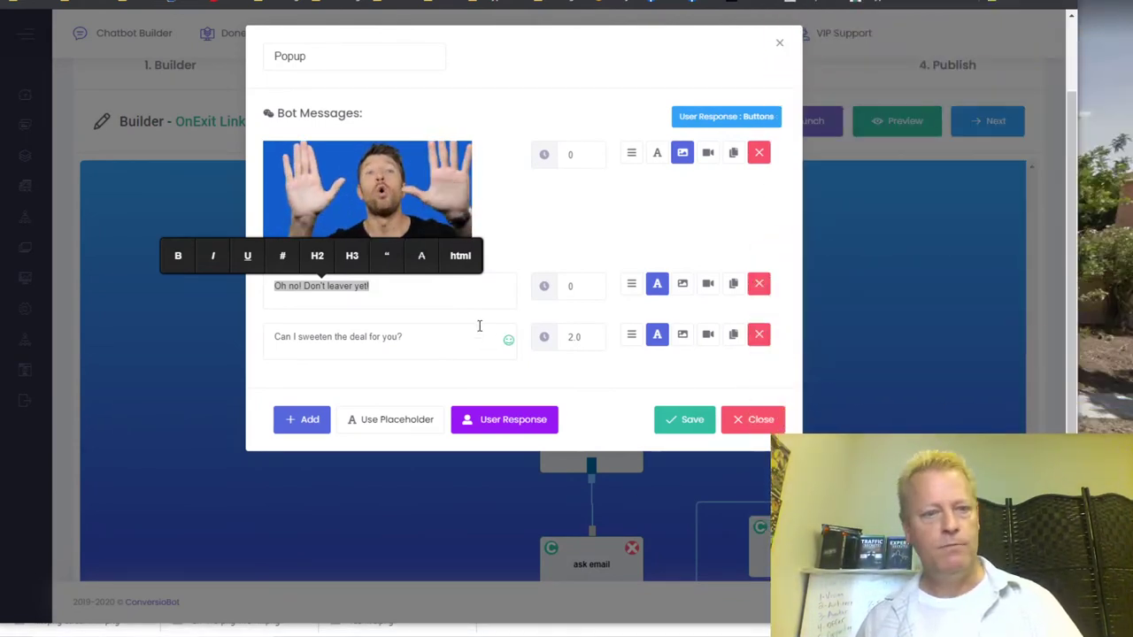
left_click(632, 196)
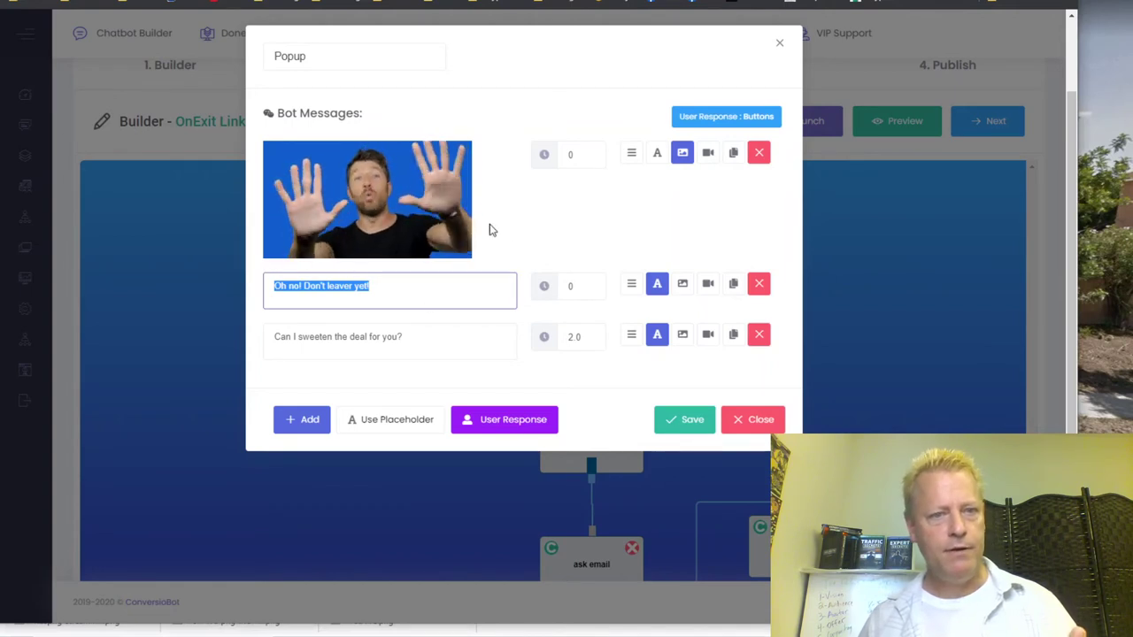
left_click_drag(404, 337, 285, 341)
left_click(580, 370)
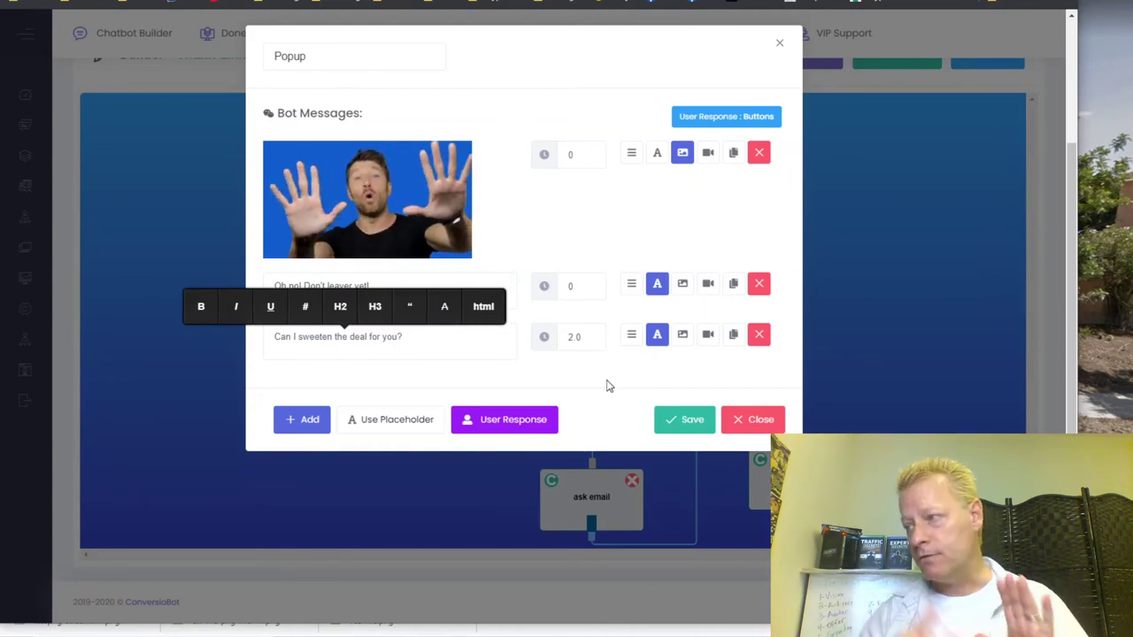
Step: View the Popup block's user response, highlight its button text, and close the block without saving
left_click(511, 422)
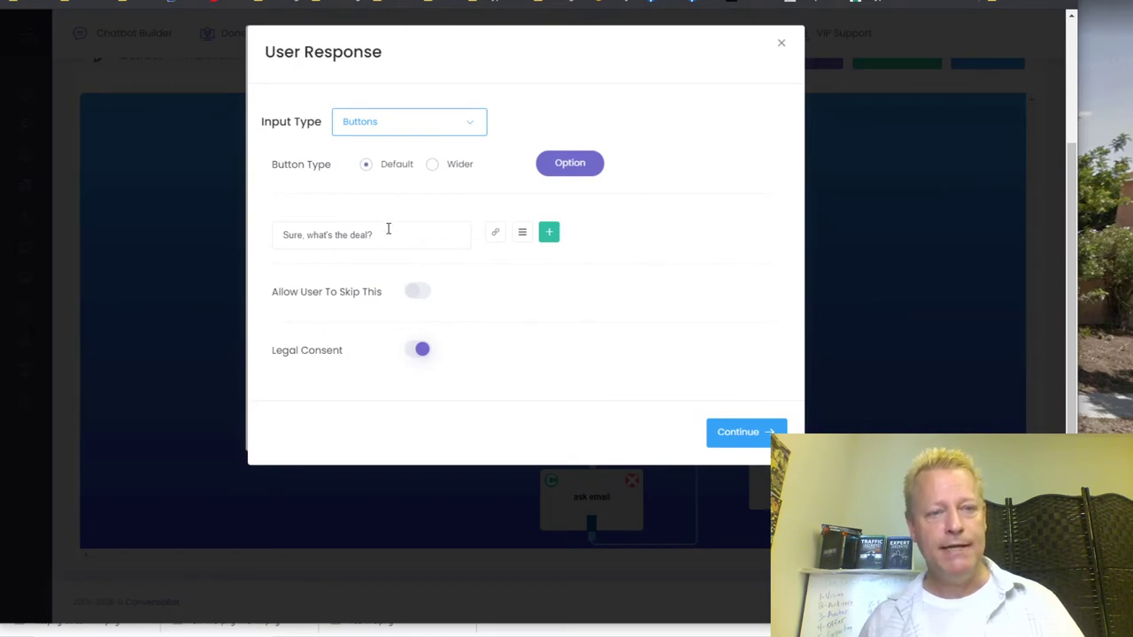
left_click_drag(388, 230, 257, 247)
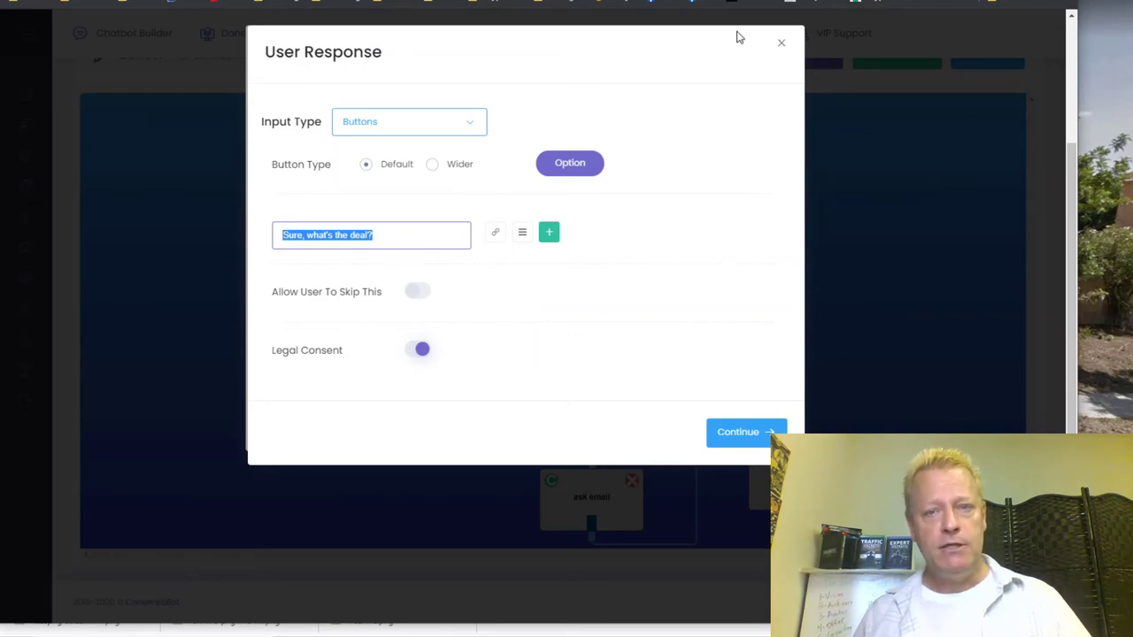
left_click(783, 46)
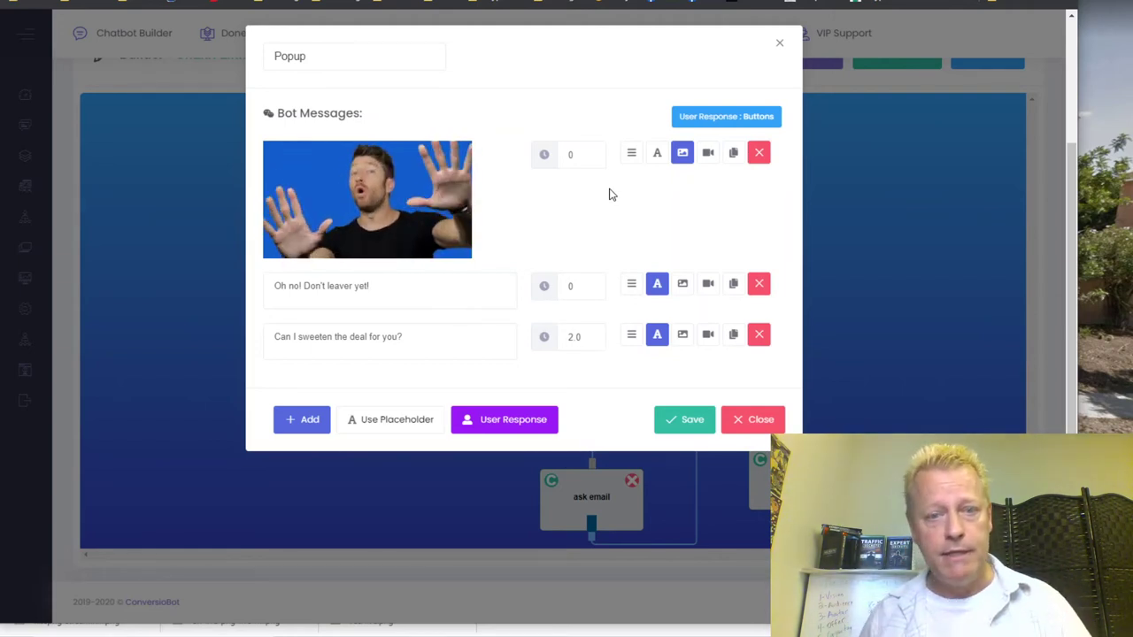
left_click(752, 421)
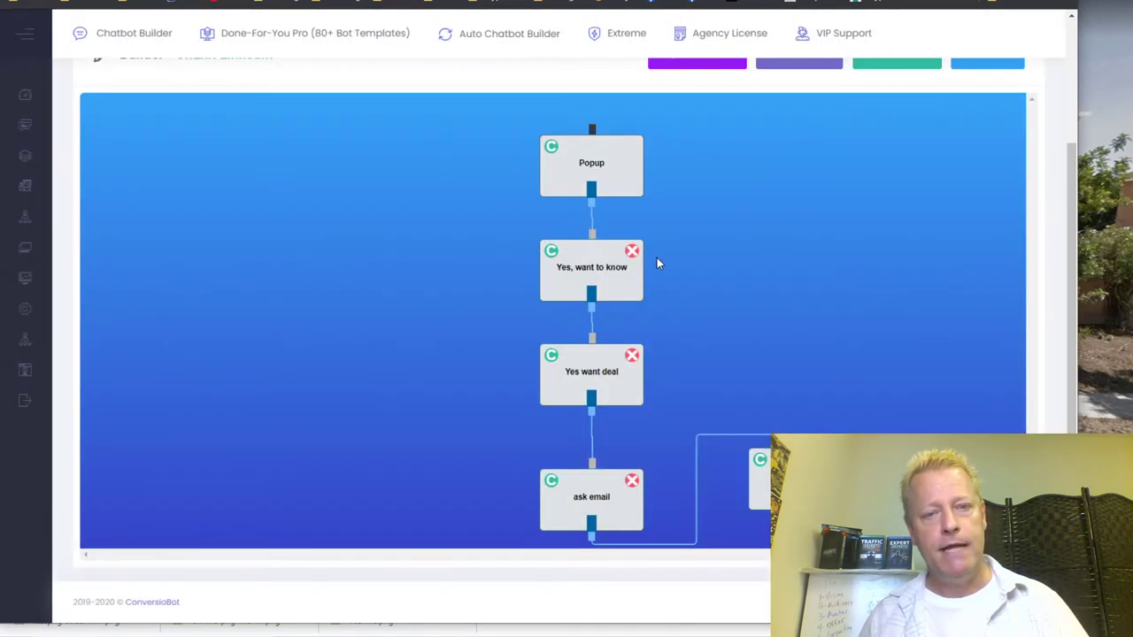
Step: Open the "Yes, want to know" block and highlight its bot messages one by one, down to the coupon question
left_click(607, 267)
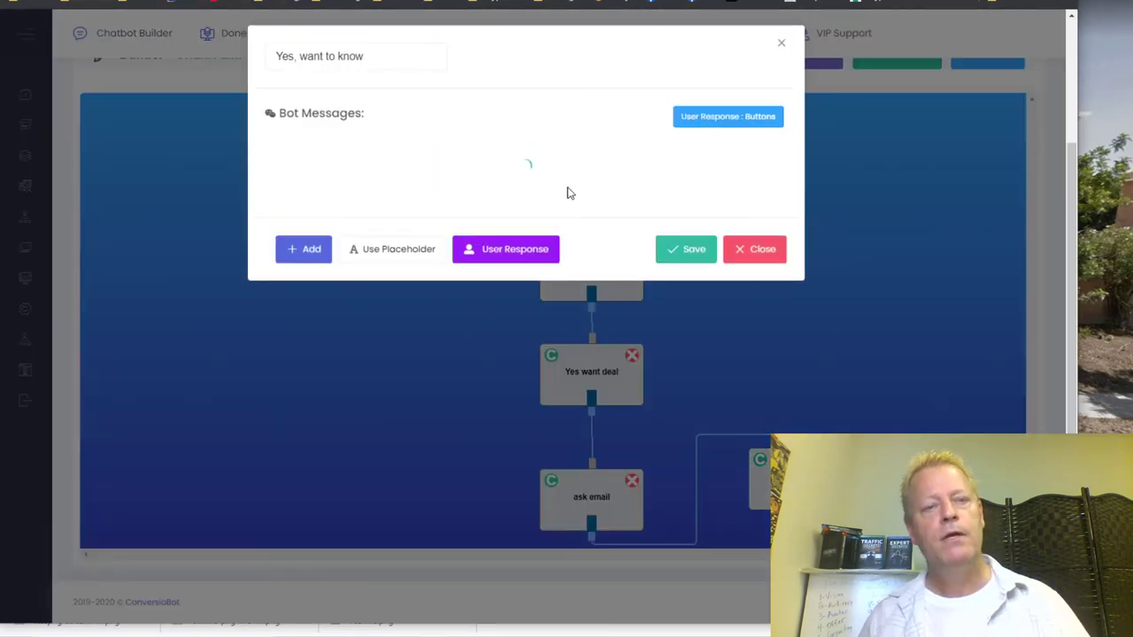
left_click_drag(315, 155, 268, 159)
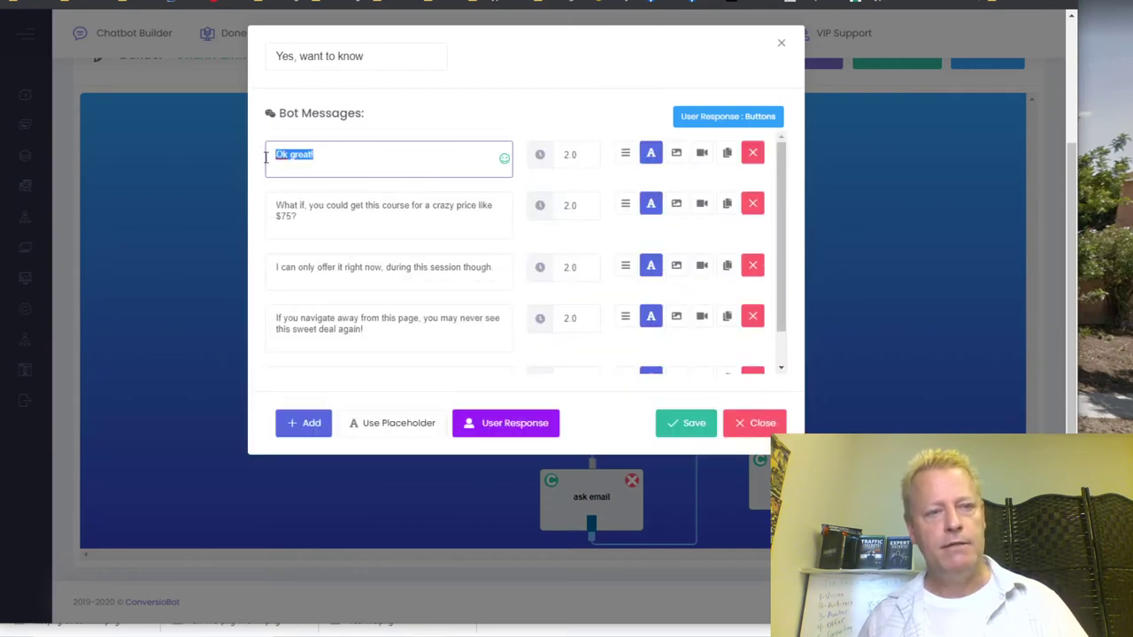
left_click_drag(314, 221, 264, 206)
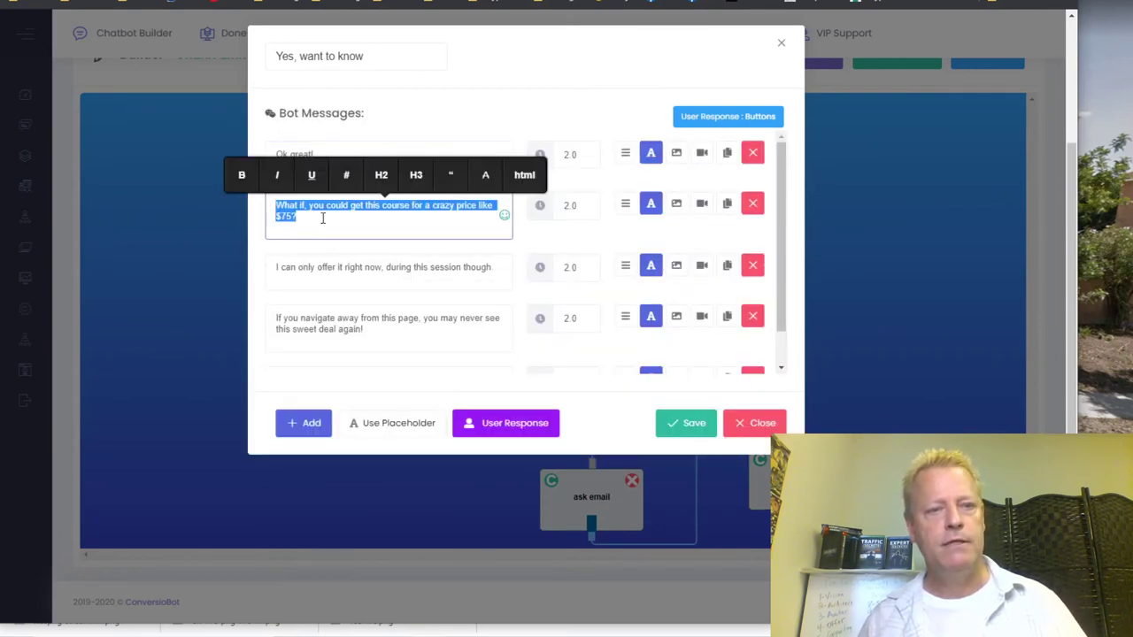
left_click(366, 232)
left_click_drag(285, 272, 487, 268)
left_click_drag(382, 335, 245, 313)
scroll(401, 328, "down", 2)
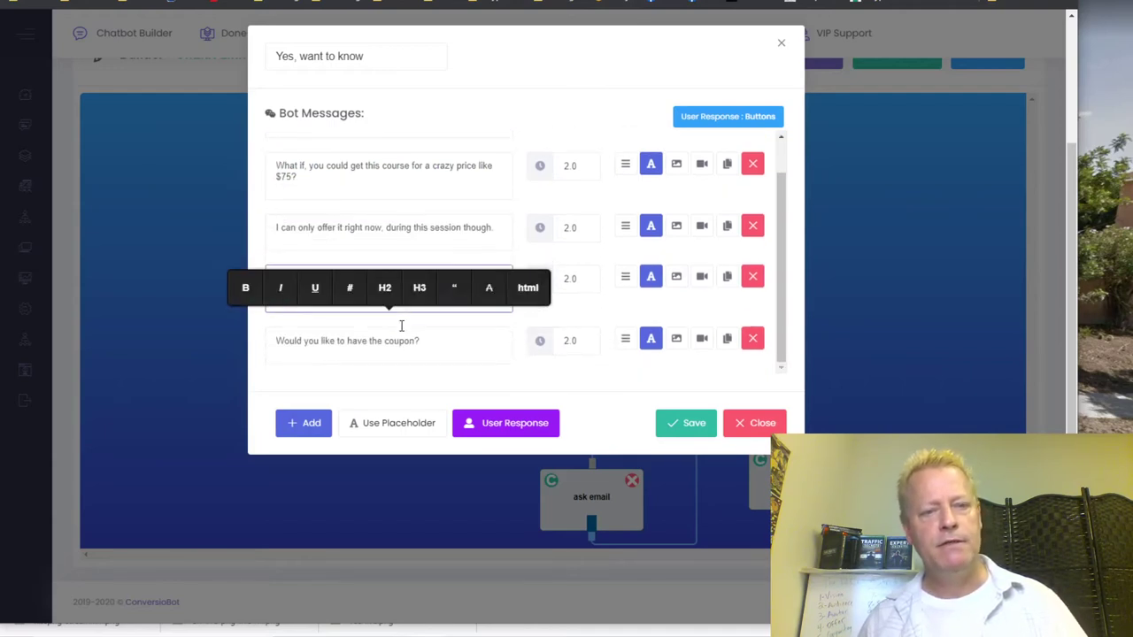
left_click_drag(416, 341, 278, 352)
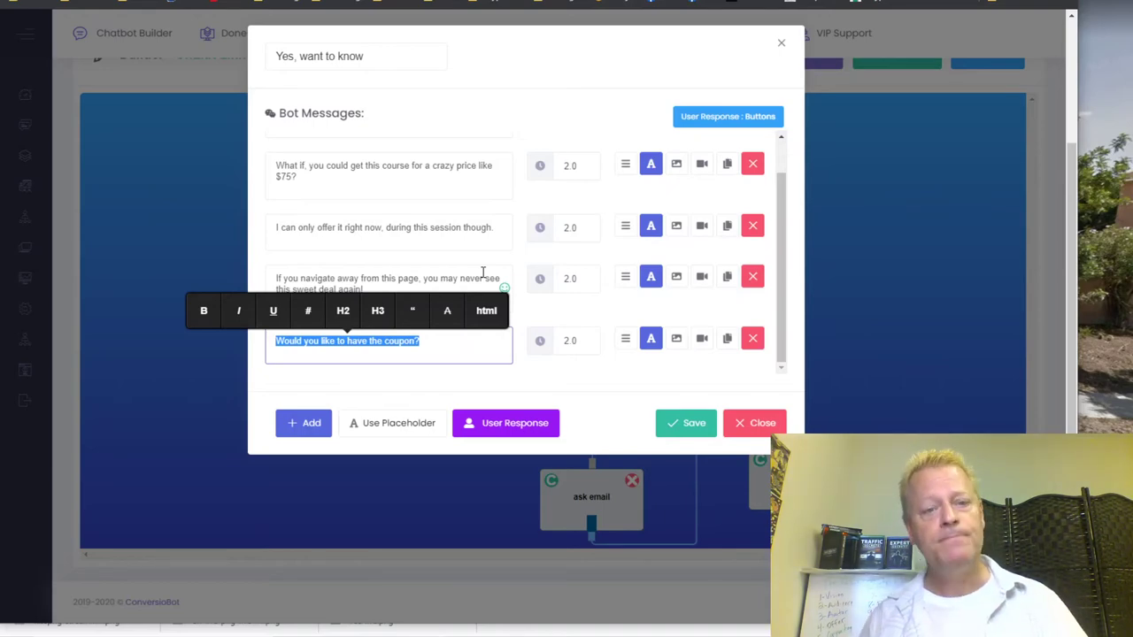
left_click(619, 377)
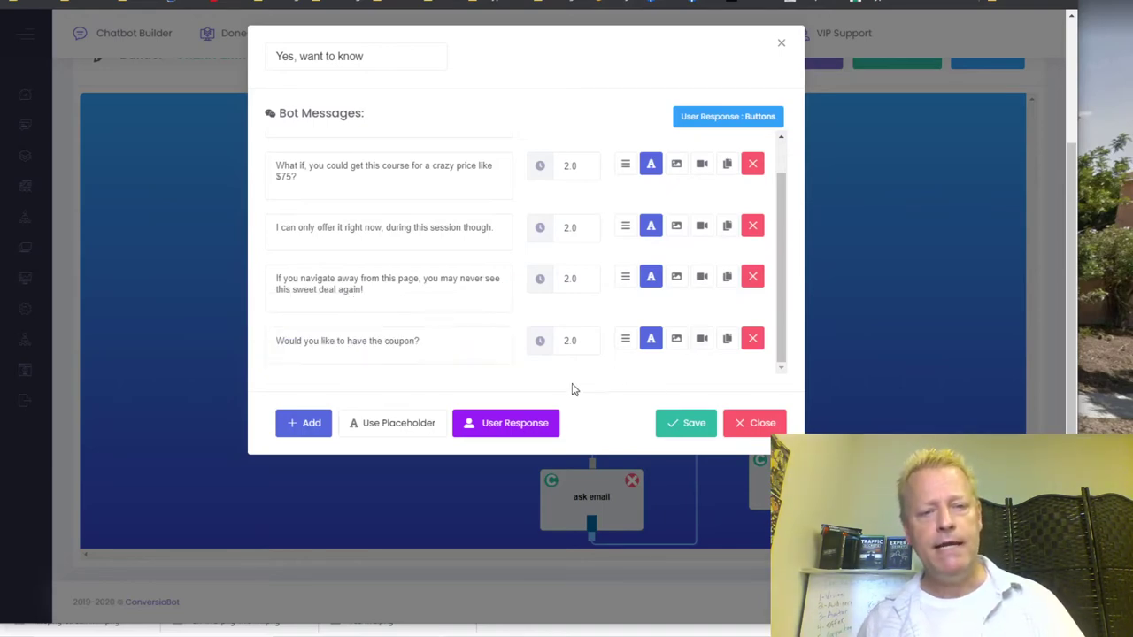
Step: View the user response of the "Yes, want to know" block, highlight its button text, and close the block without saving
left_click(514, 423)
left_click_drag(343, 233, 249, 239)
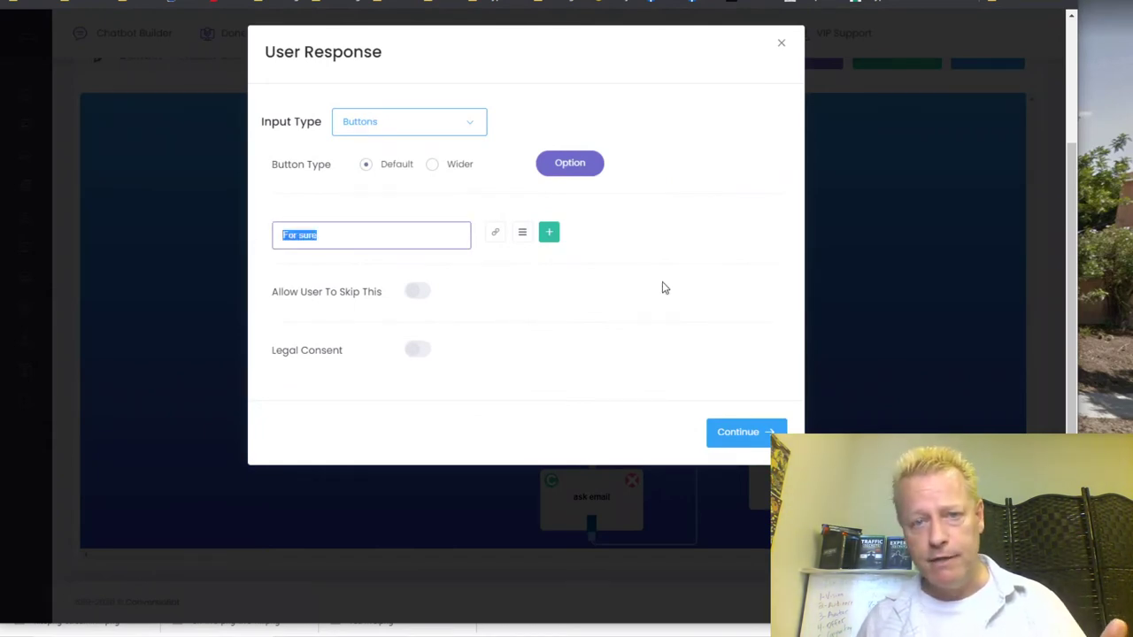
left_click(782, 44)
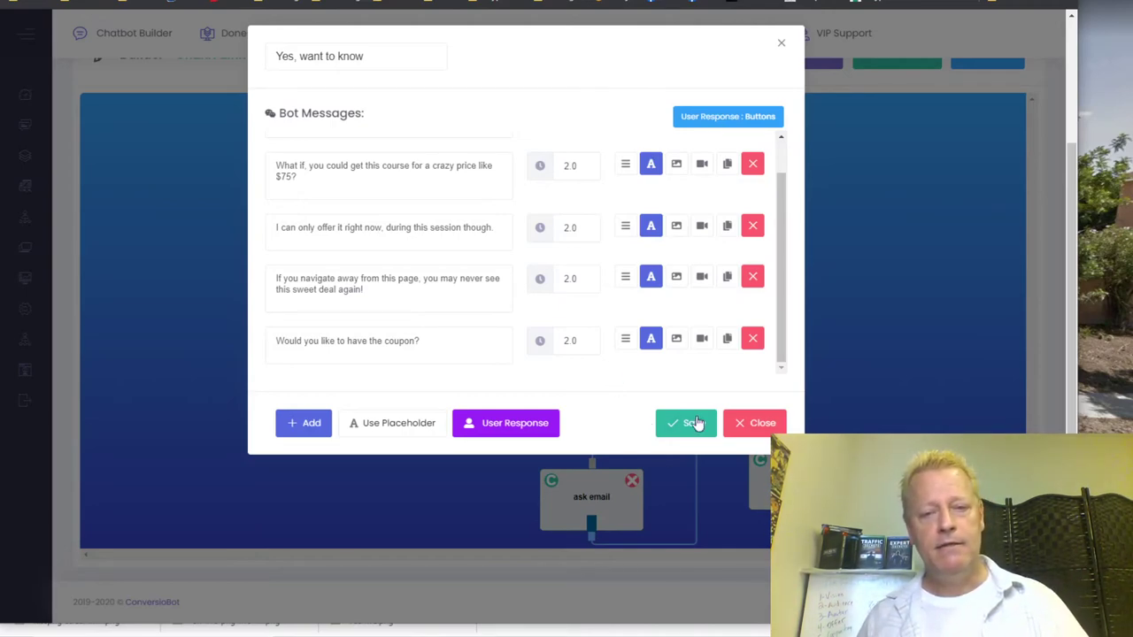
left_click(748, 425)
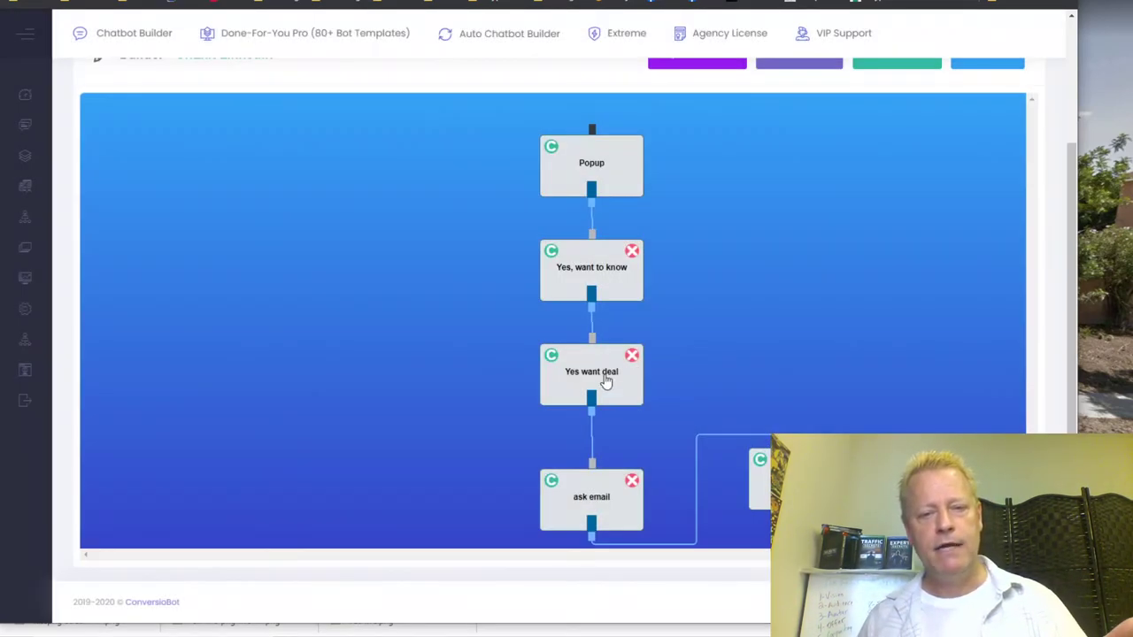
Step: Open the "Yes want deal" block and read through its introduction, email-list, and name-question messages
left_click(607, 382)
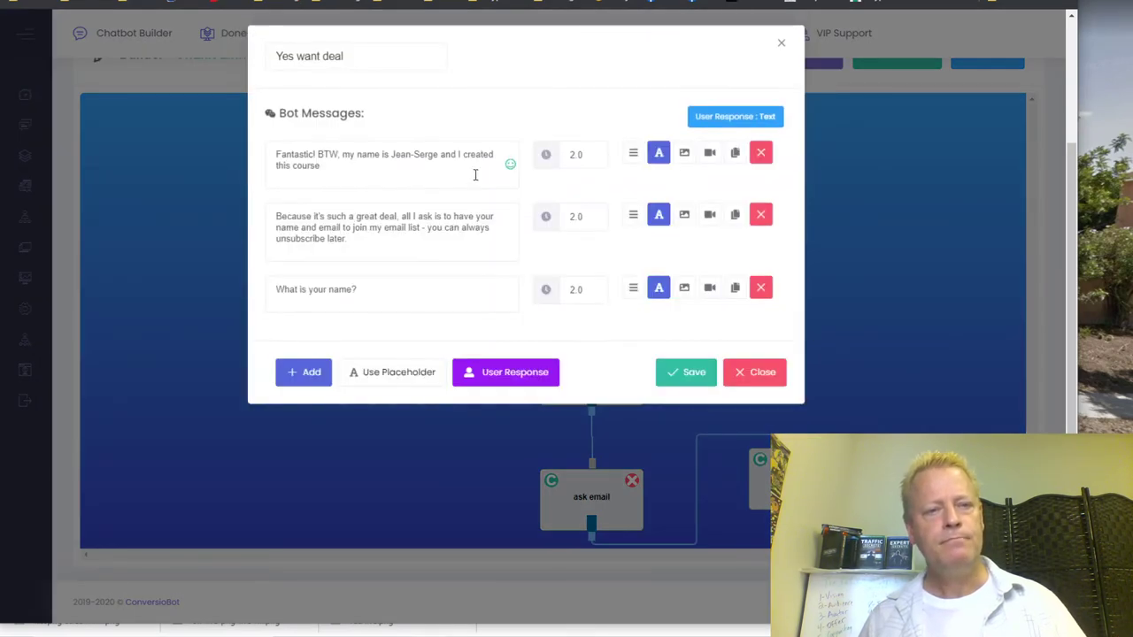
left_click_drag(341, 171, 253, 146)
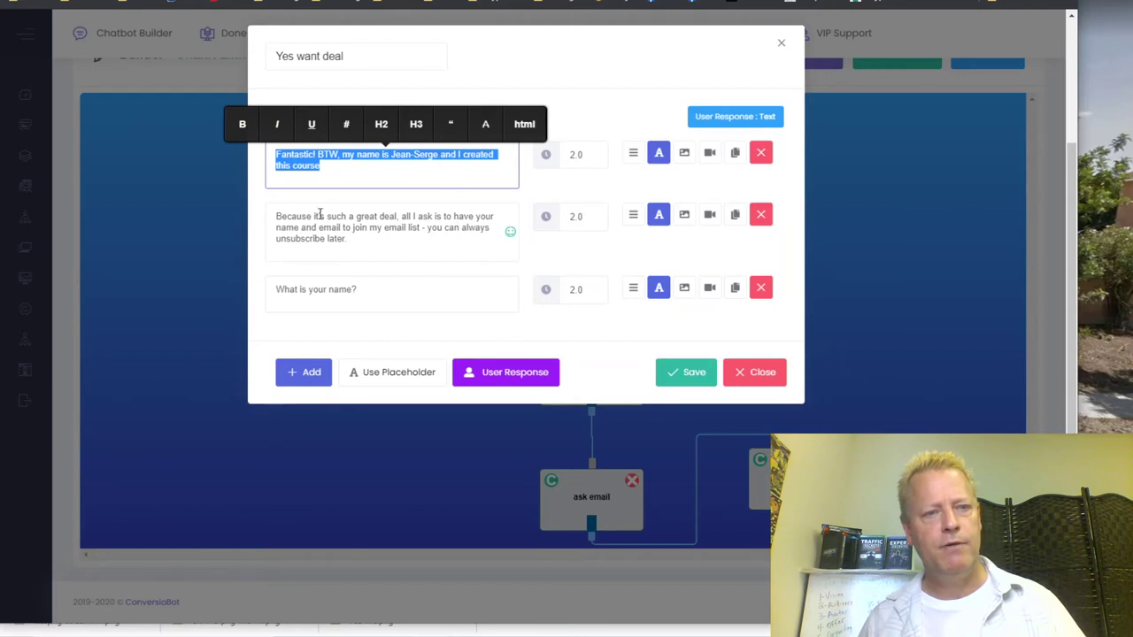
left_click(303, 235)
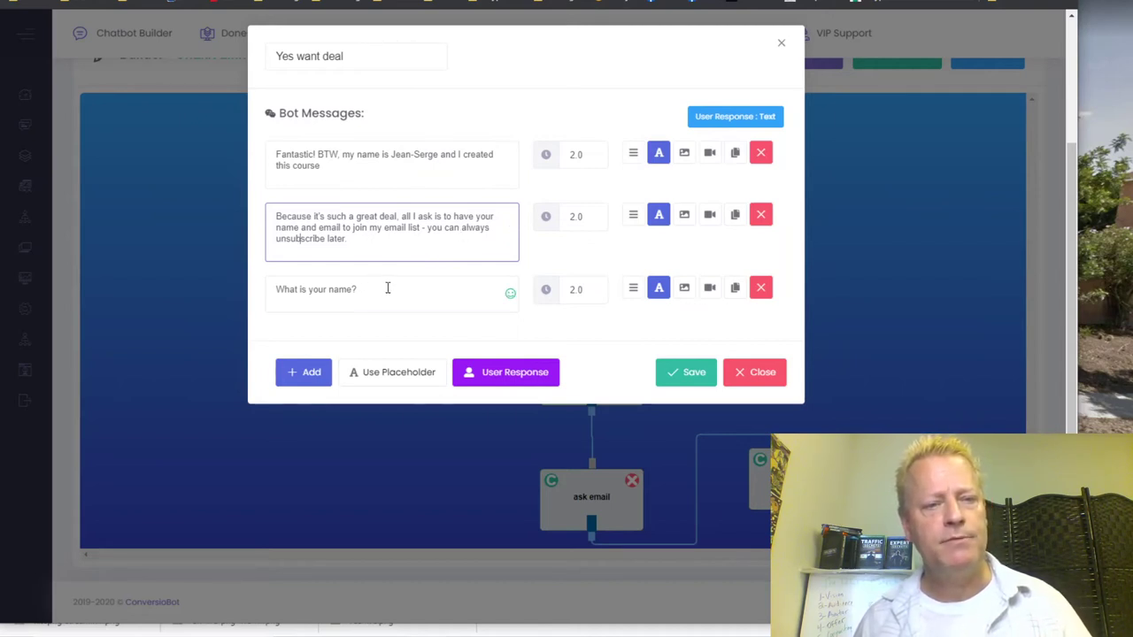
left_click_drag(389, 288, 266, 296)
left_click(376, 239)
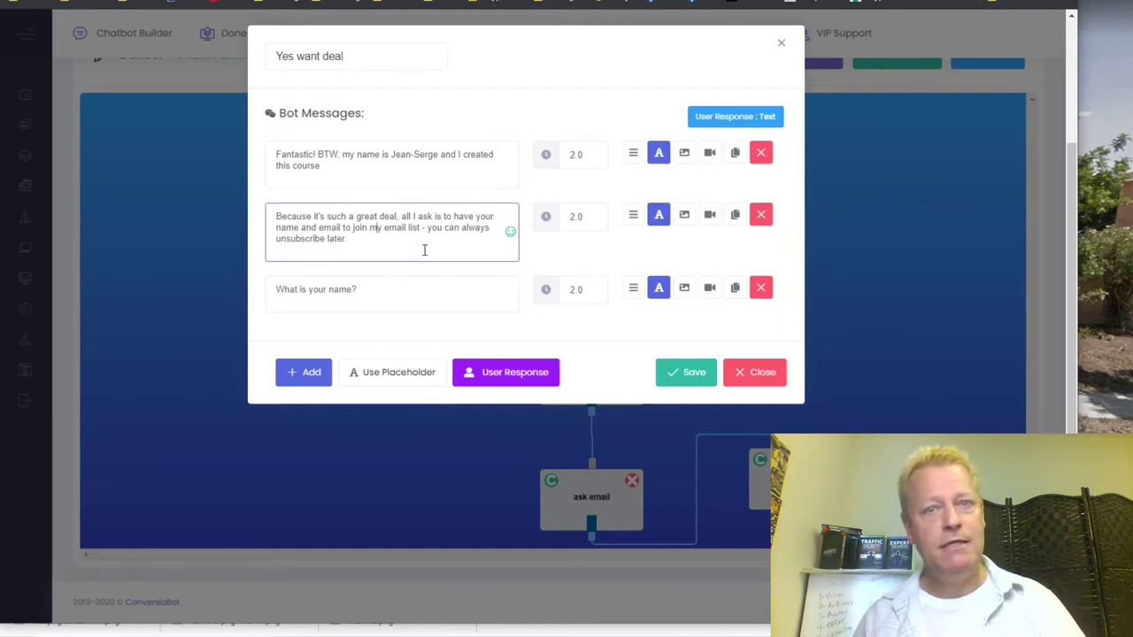
left_click(390, 293)
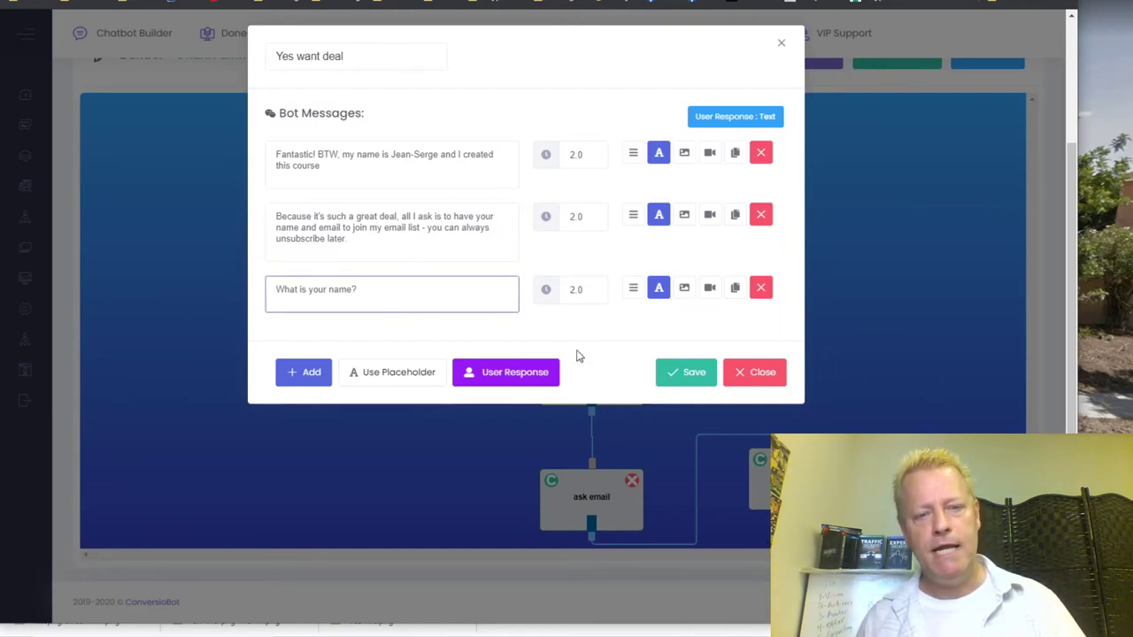
Step: Inspect the text types available for the "Yes want deal" user response, and close the block without changing anything
left_click(478, 377)
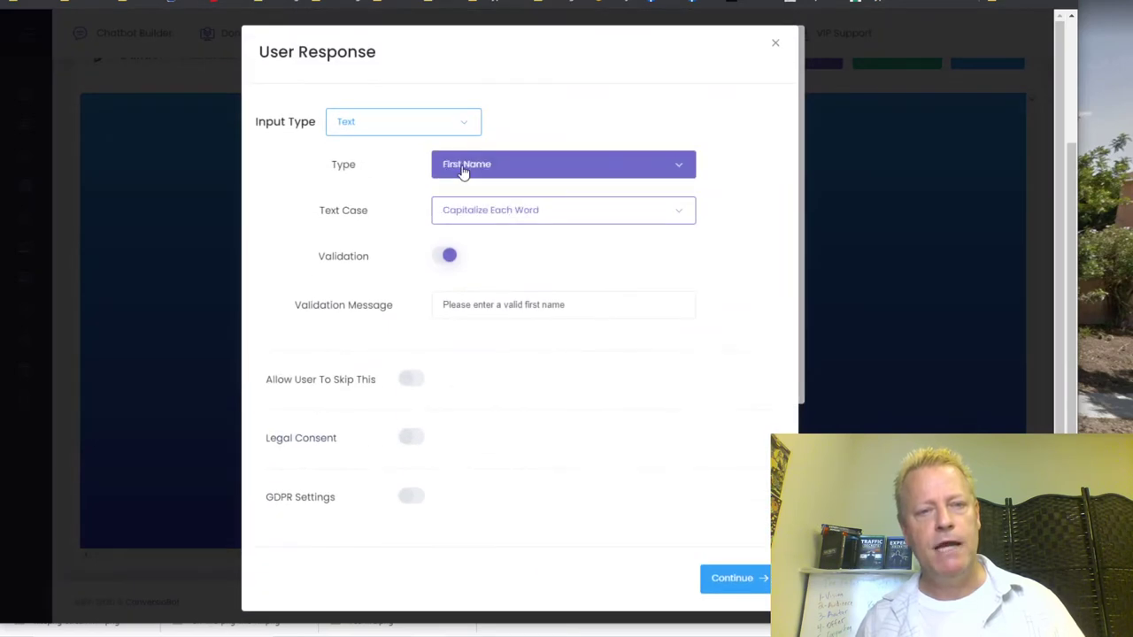
left_click(531, 167)
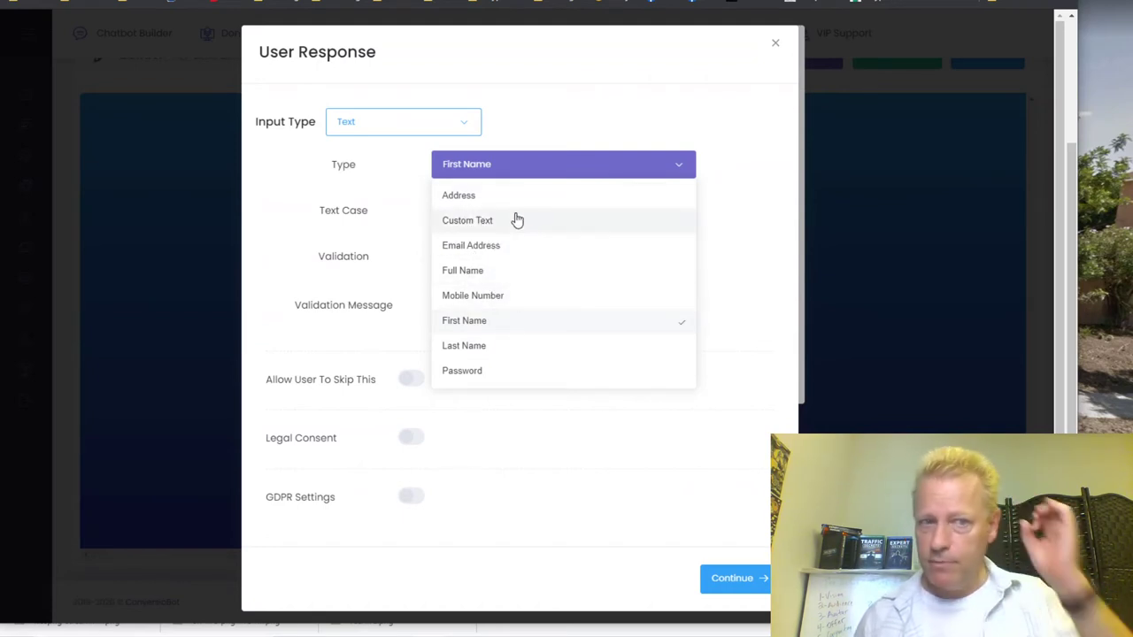
left_click(501, 174)
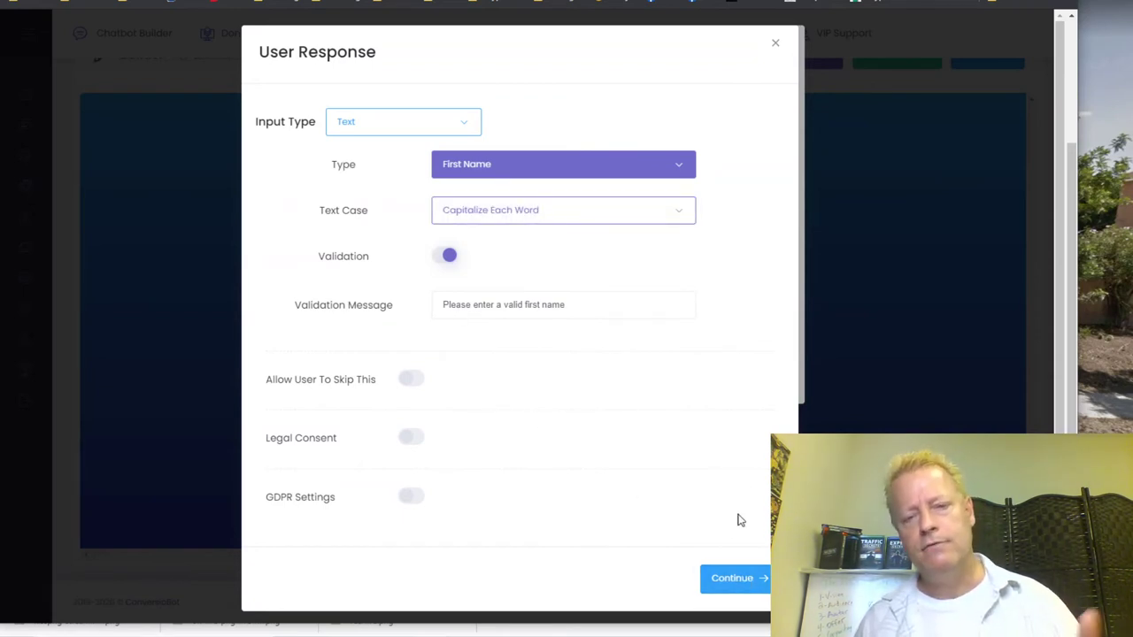
left_click(775, 42)
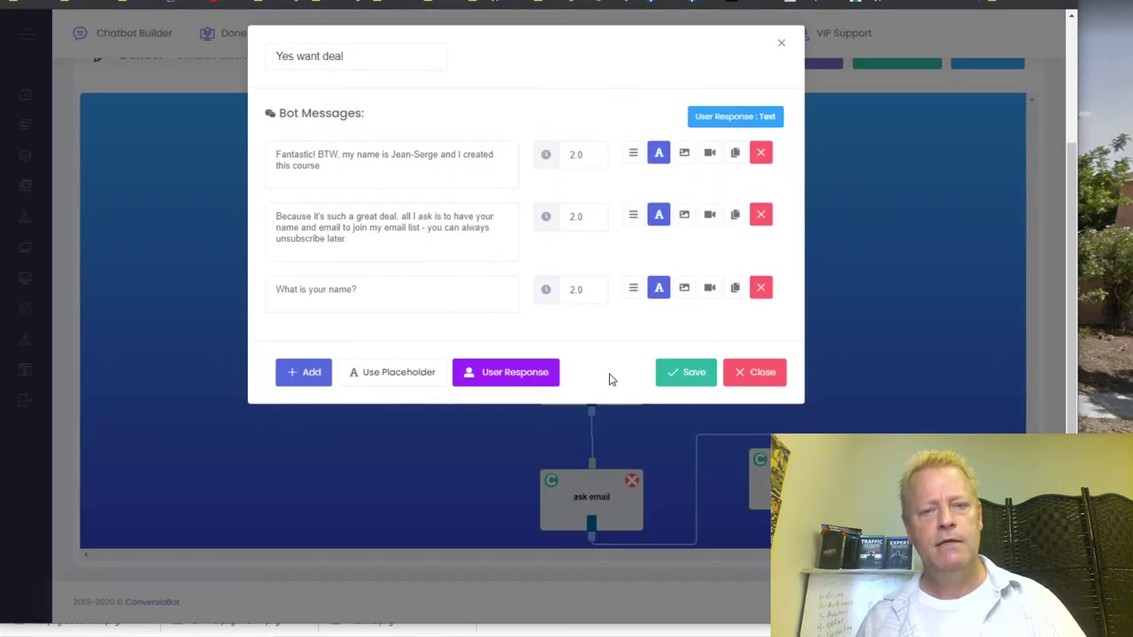
left_click(751, 373)
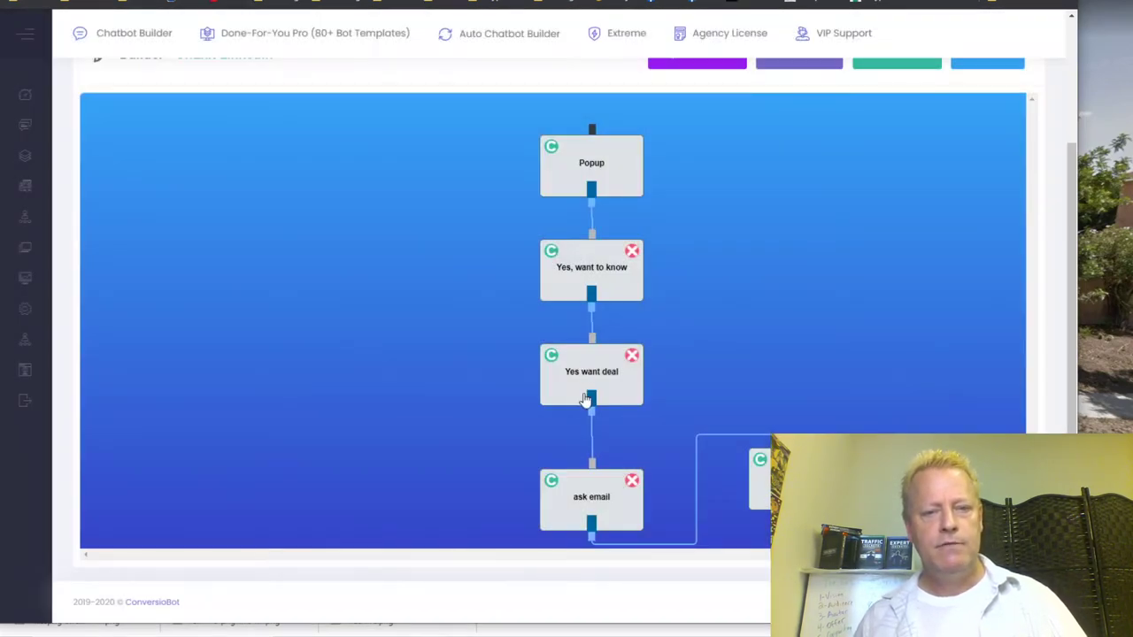
Step: Open the "ask email" block and highlight the bot_user_first_name placeholder in its message
left_click(600, 508)
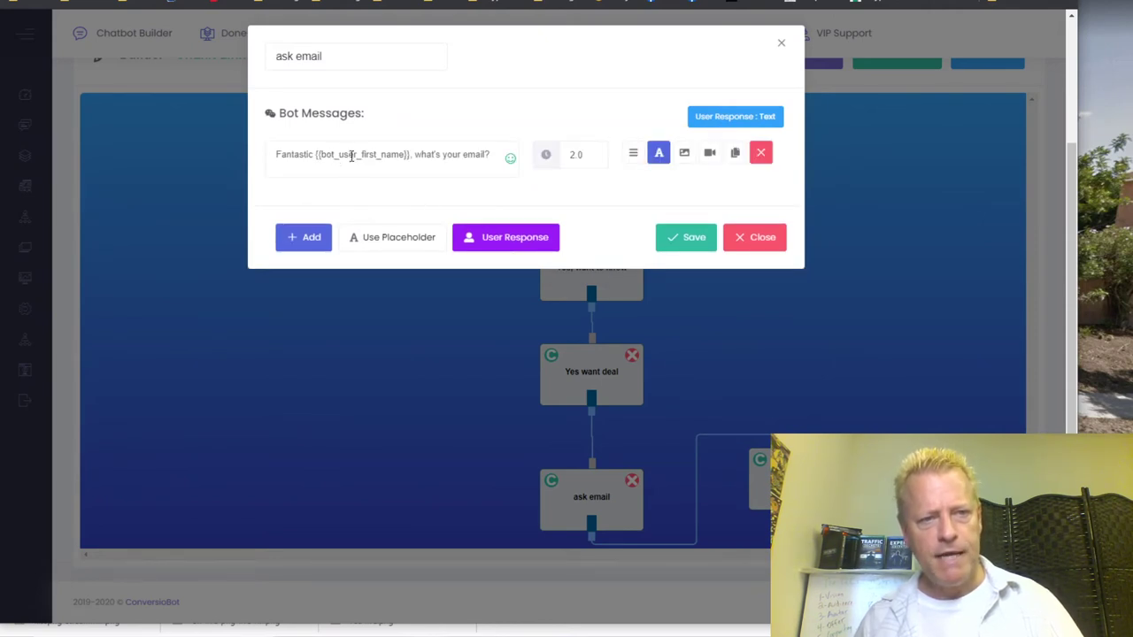
left_click(354, 156)
double_click(379, 155)
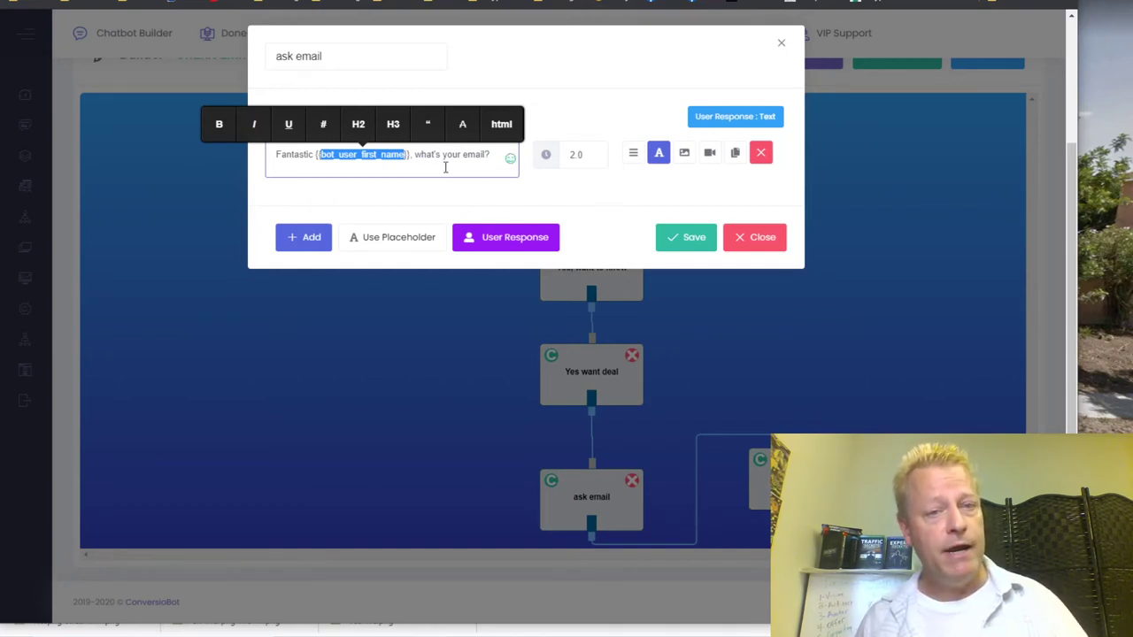
Step: Inspect the text types for the "ask email" user response, and close the block without changing anything
left_click(505, 237)
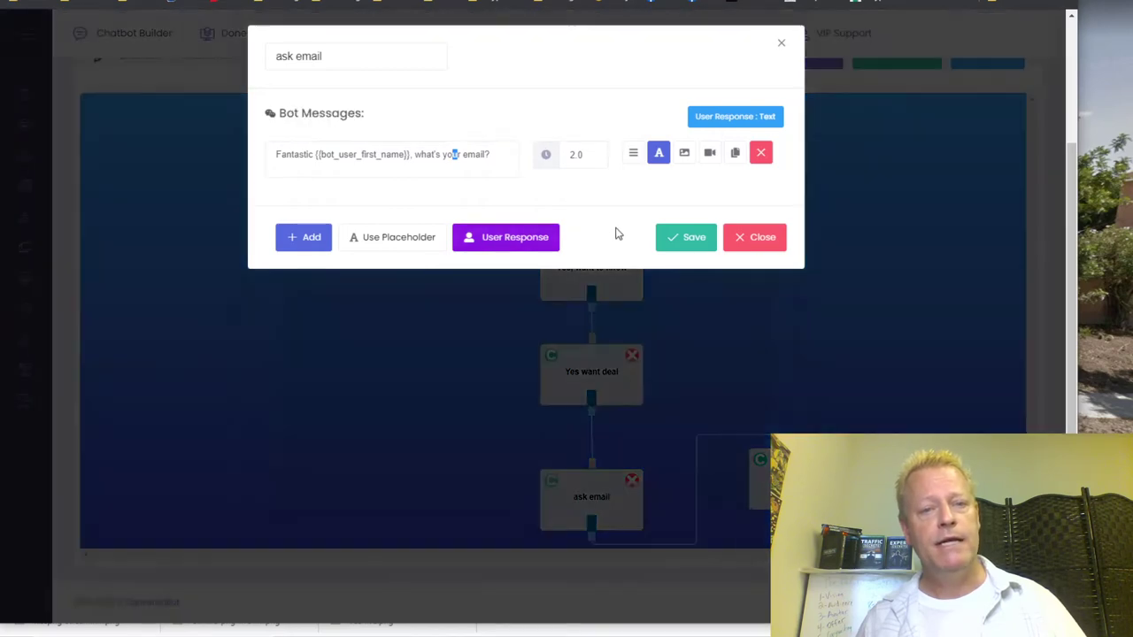
left_click(503, 169)
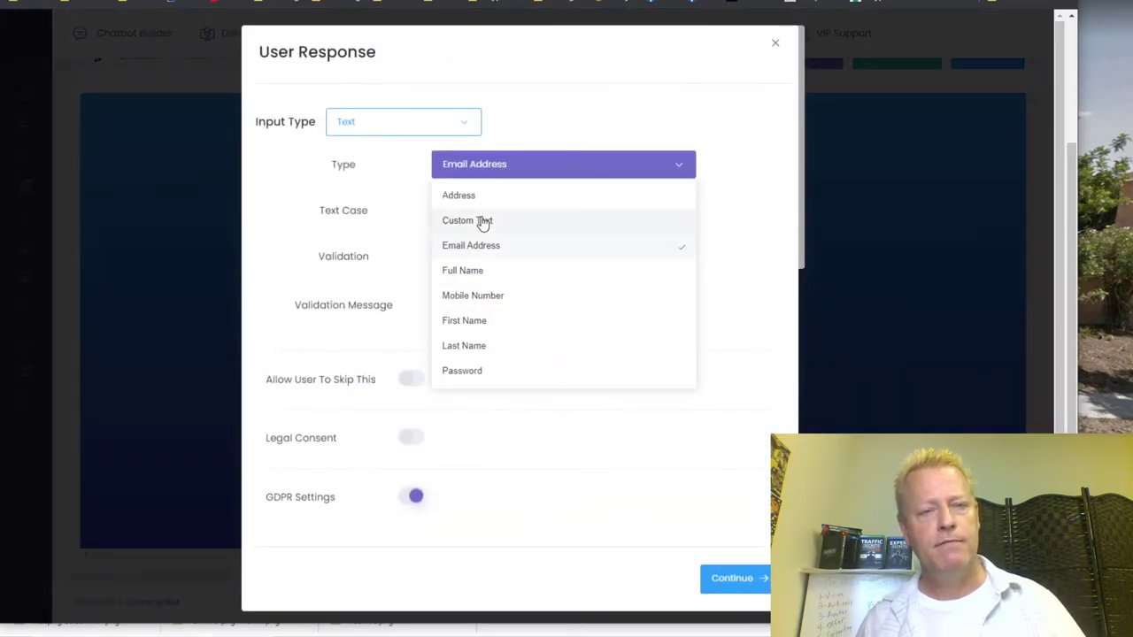
left_click(728, 296)
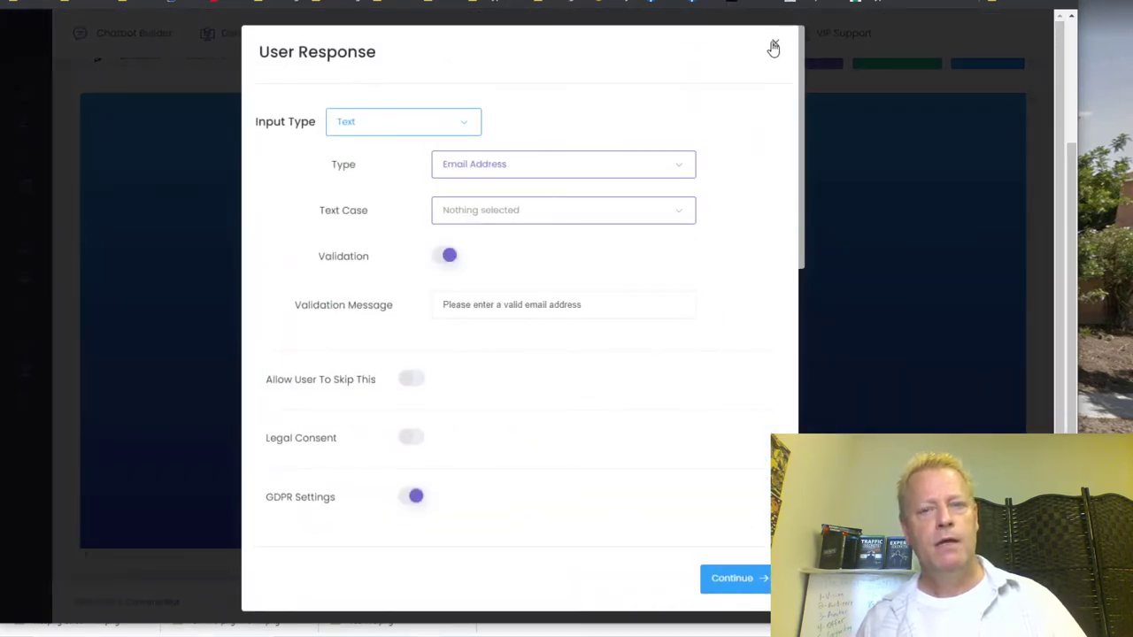
left_click(776, 42)
left_click(754, 247)
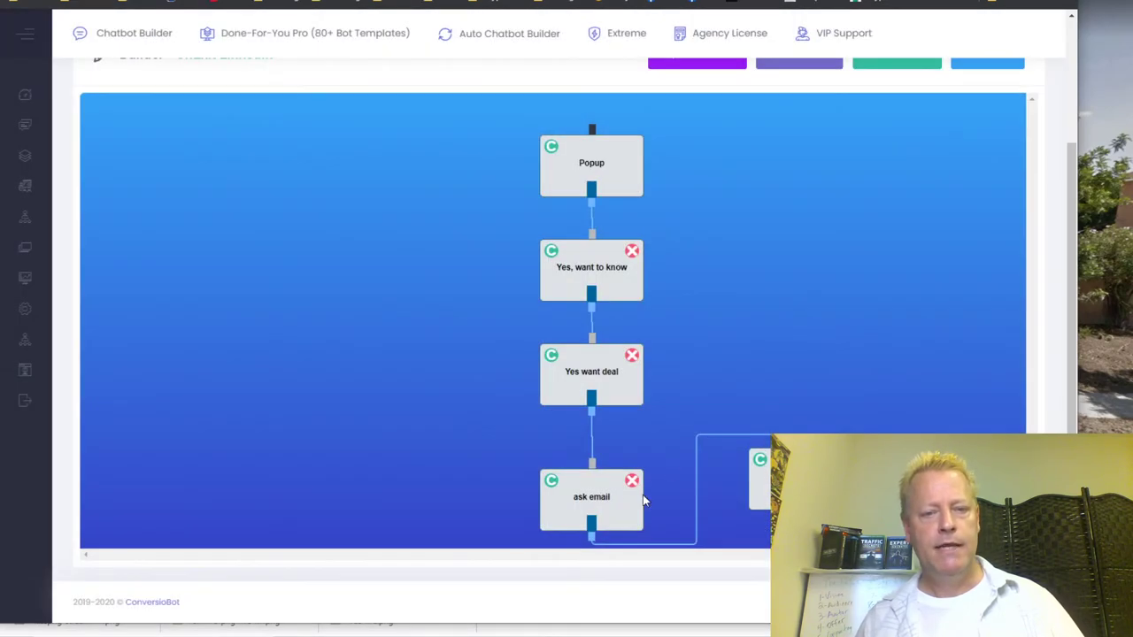
Step: Open the "Got email" block, highlight the 75bucks coupon code in its message, and close the block without changing anything
left_click(760, 478)
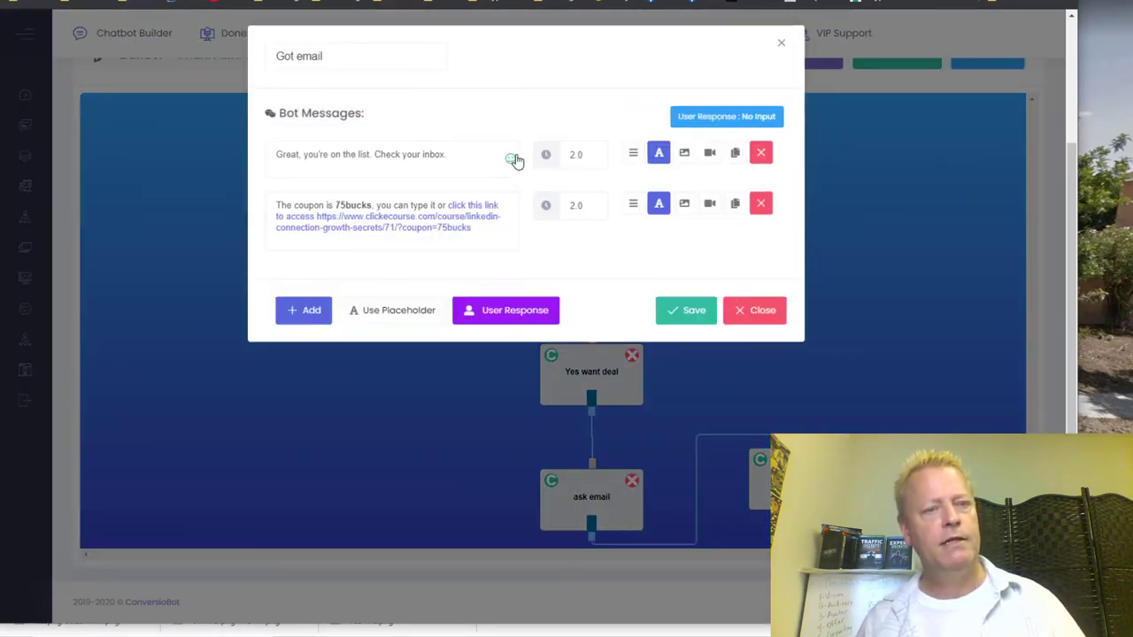
left_click_drag(319, 206, 390, 201)
left_click(380, 204)
double_click(352, 205)
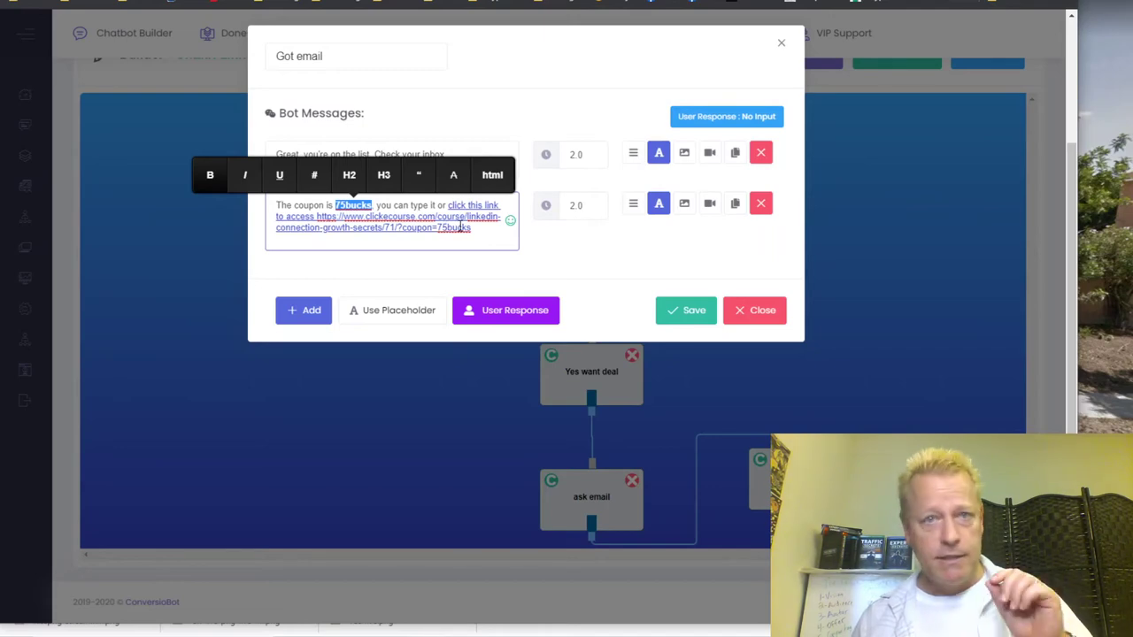
left_click(754, 312)
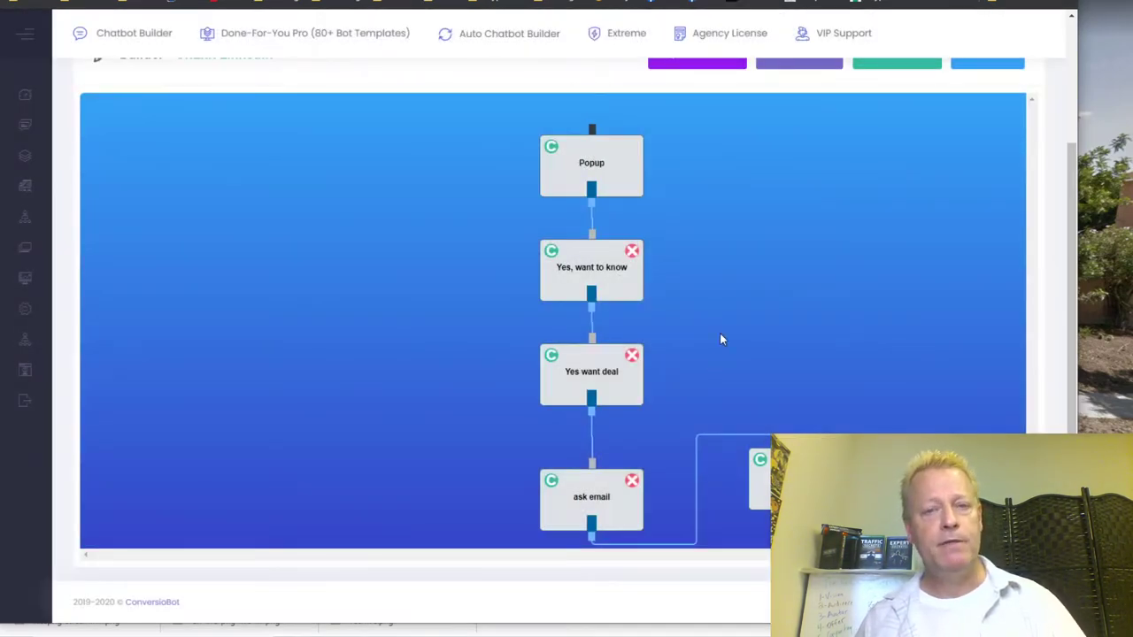
Step: Open the OnExit LinkedIn bot's settings and inspect the email-capturing block and service options under Marketing Automation Settings
scroll(566, 266, "up", 2)
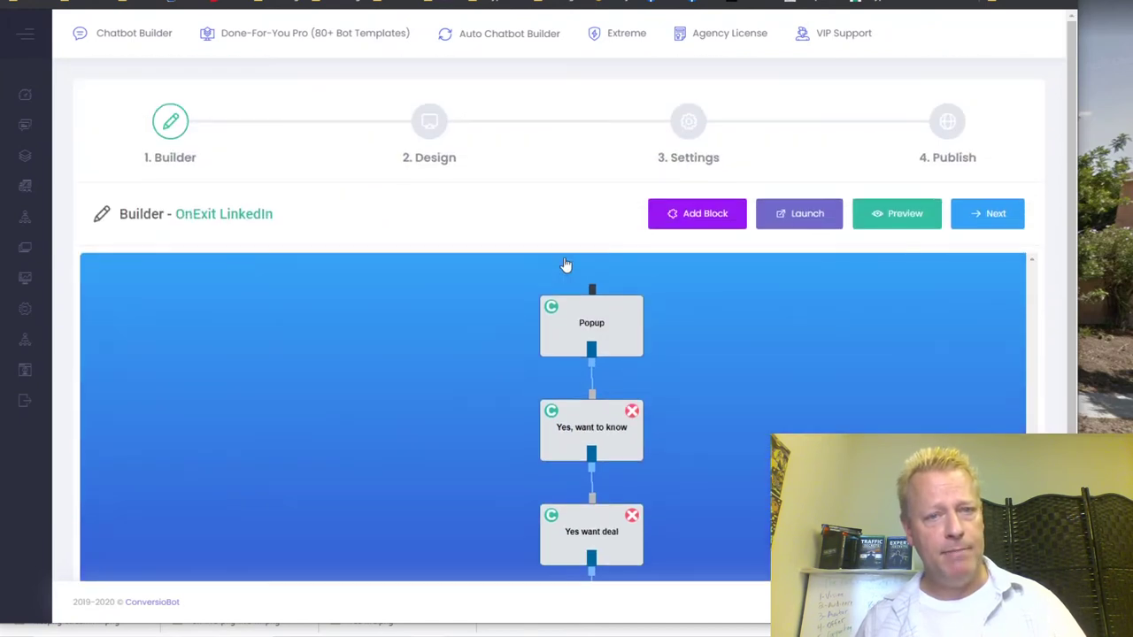
left_click(688, 120)
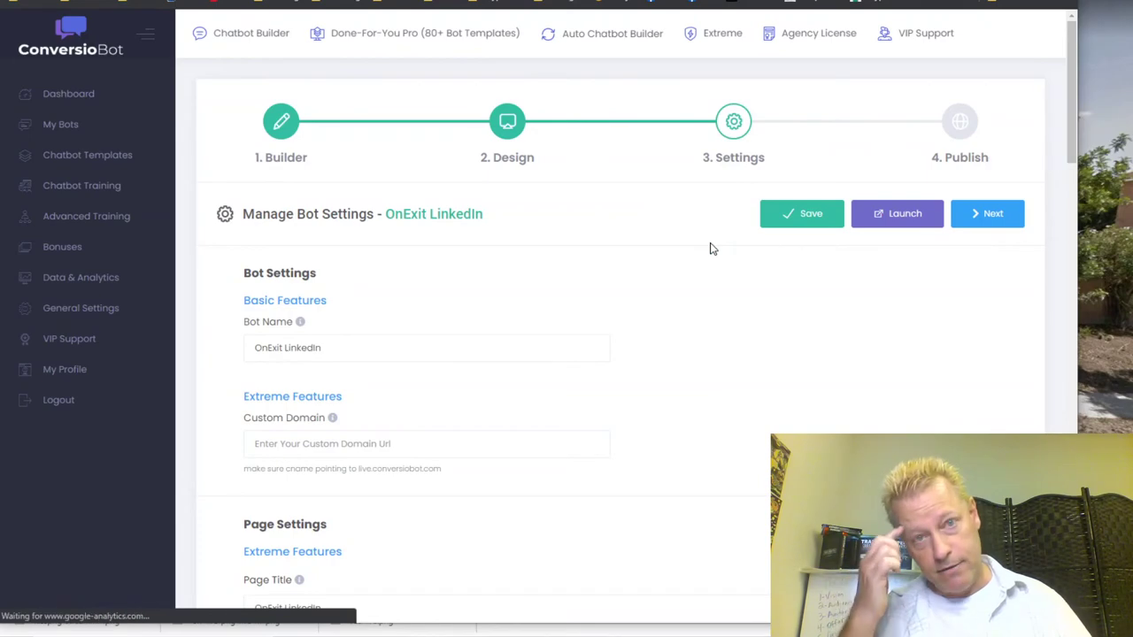
scroll(543, 347, "down", 5)
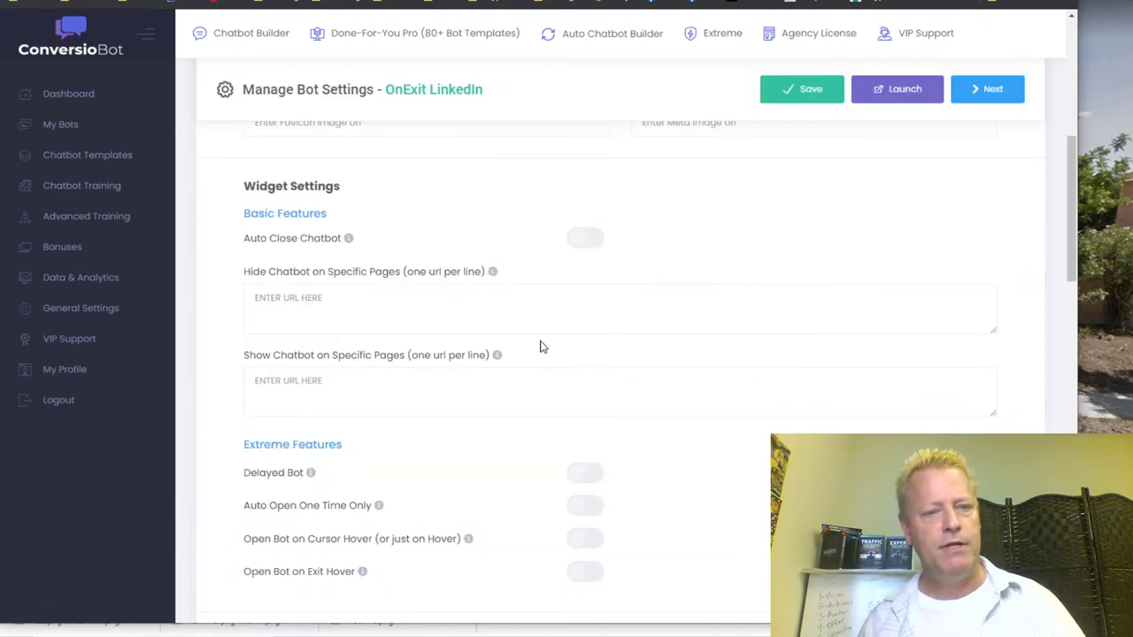
scroll(543, 347, "down", 9)
scroll(397, 299, "up", 2)
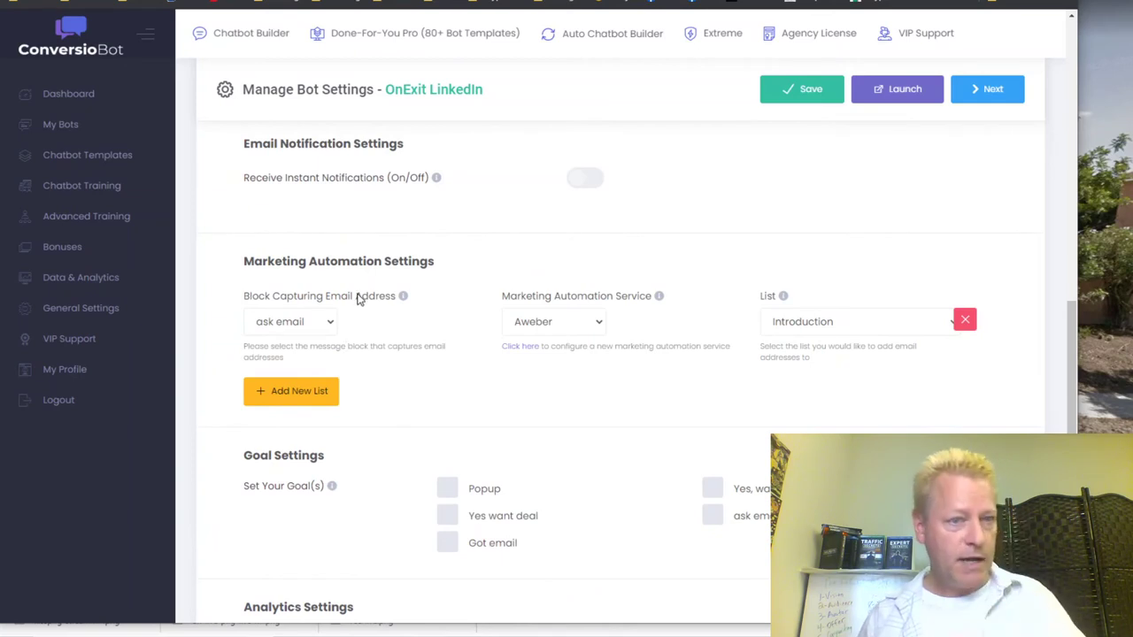
left_click(306, 325)
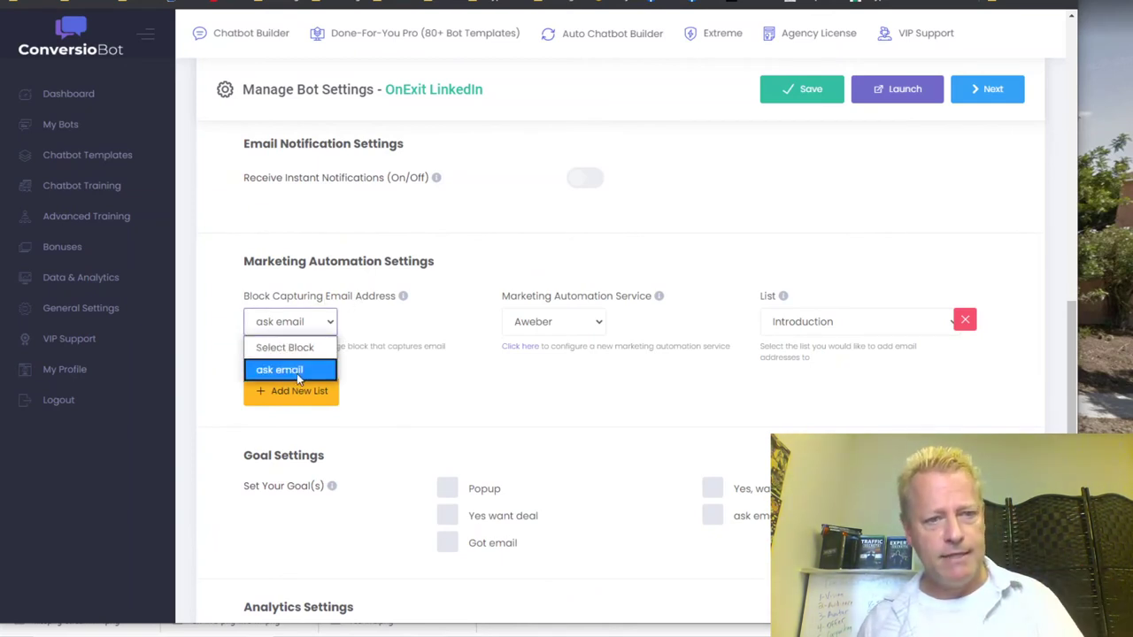
left_click(532, 324)
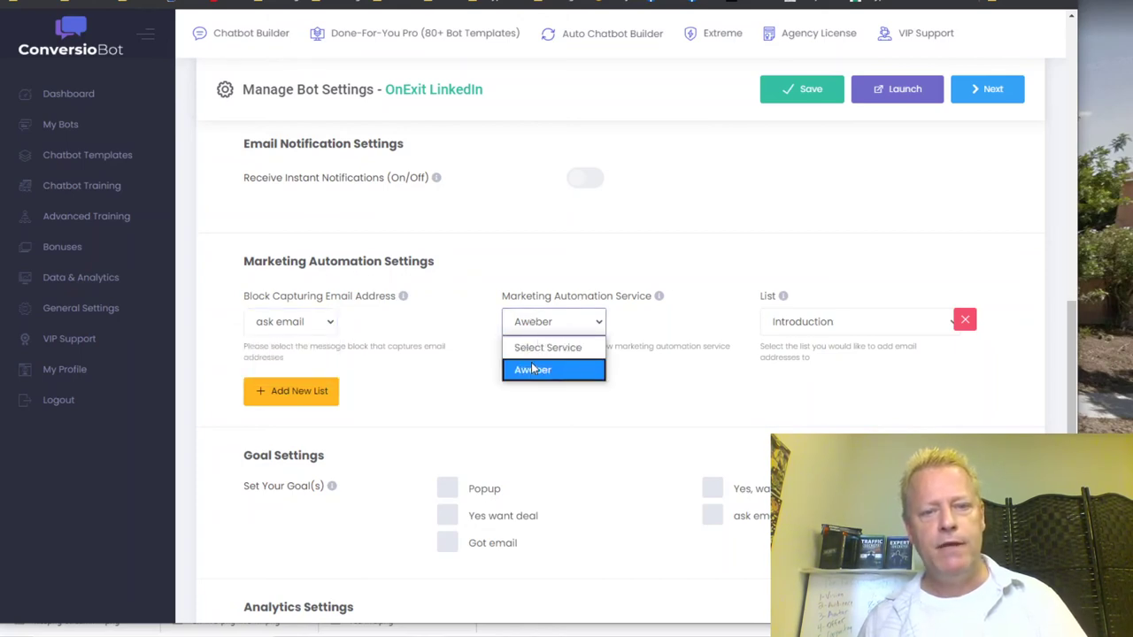
left_click(668, 320)
Step: Browse the email lists available for the marketing automation, keeping the Introduction list selected
left_click(781, 324)
scroll(817, 115, "down", 5)
scroll(815, 108, "up", 5)
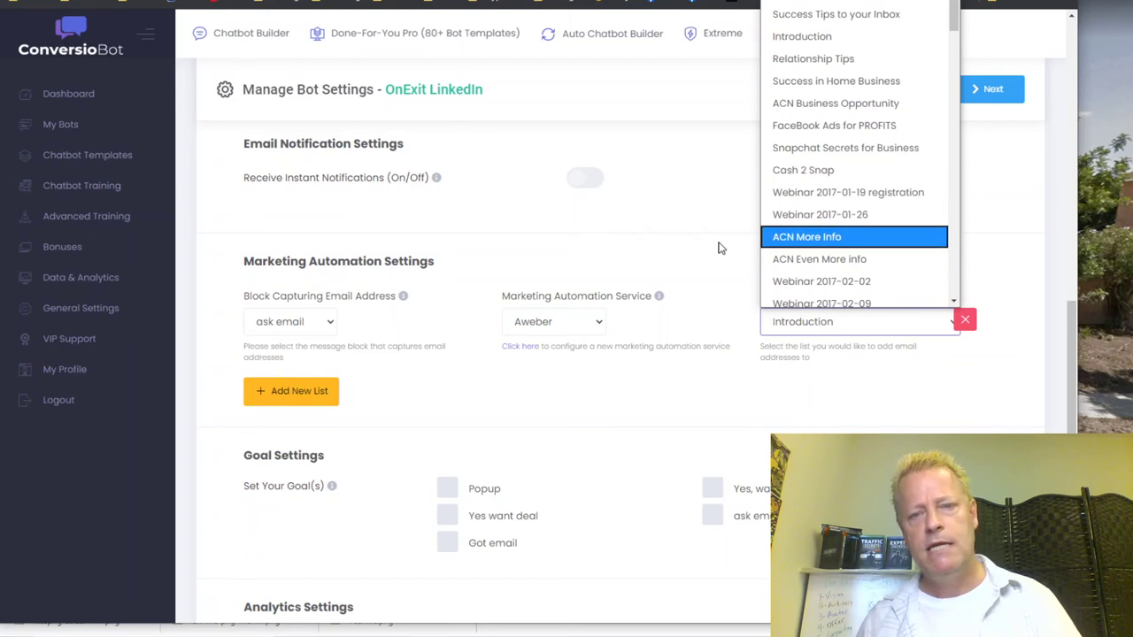
left_click(805, 328)
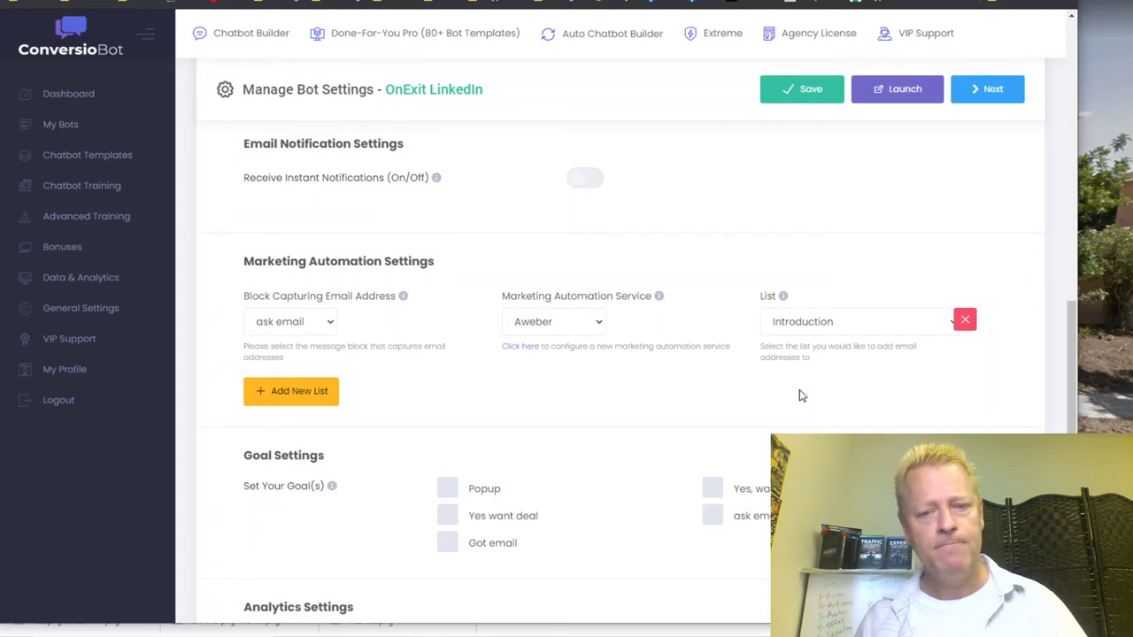
Step: Set the "Got email" block as the bot's goal, save the settings, and launch the bot
scroll(597, 470, "down", 2)
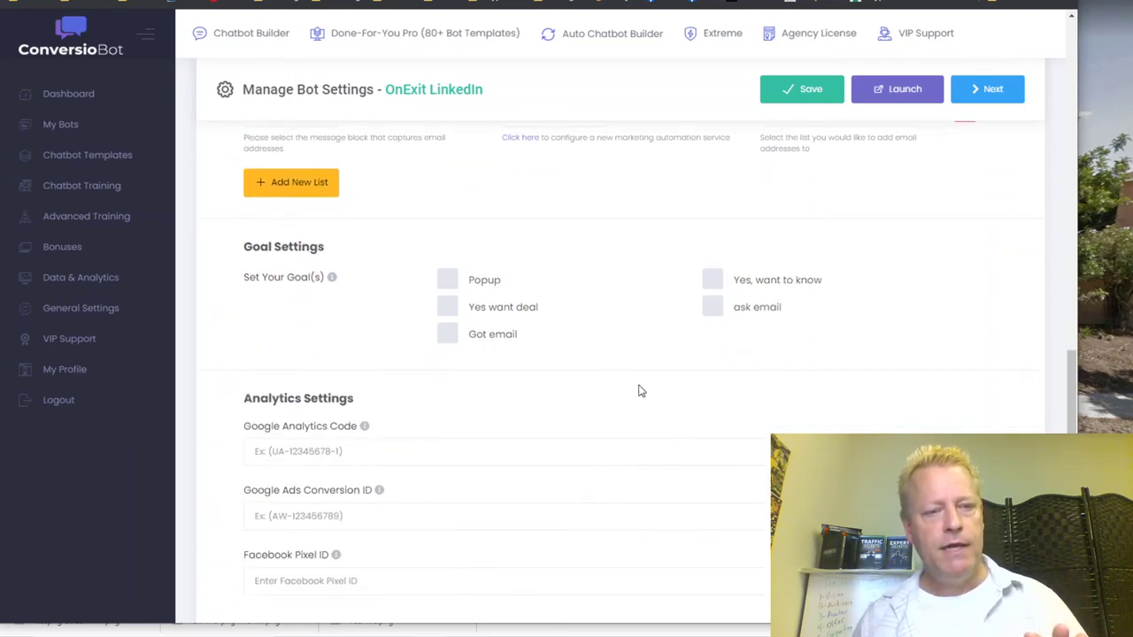
left_click(448, 335)
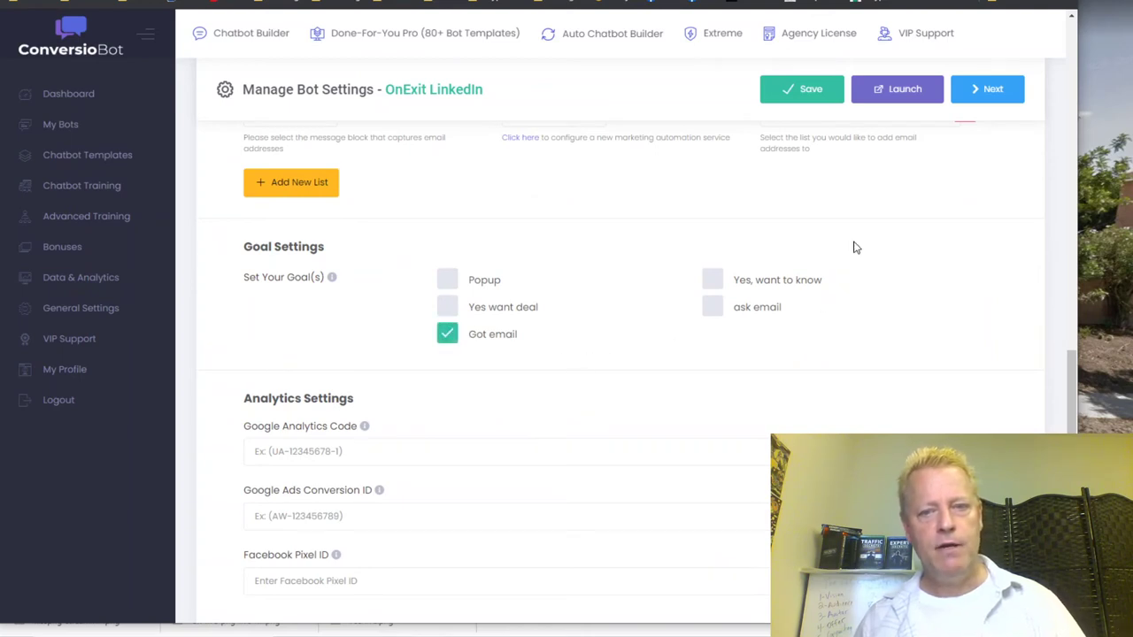
scroll(699, 299, "up", 2)
left_click(808, 101)
left_click(890, 91)
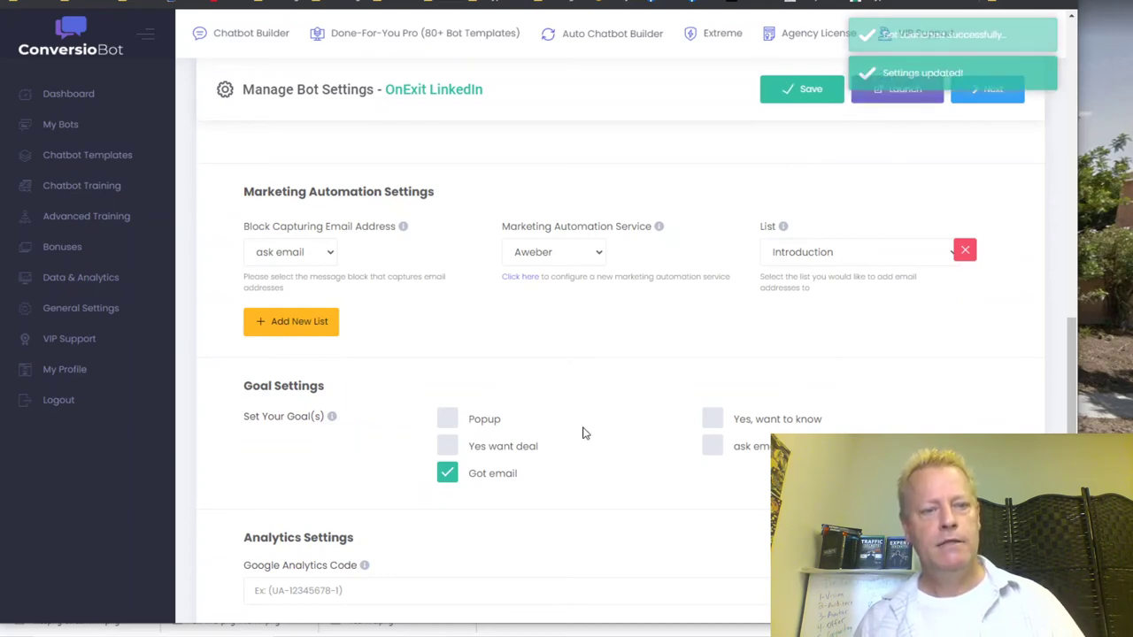
Step: Switch to the LinkedIn Connection Growth Secrets page on Click eCourse and log in with the saved account e-mail and password
scroll(614, 419, "up", 5)
scroll(617, 420, "up", 5)
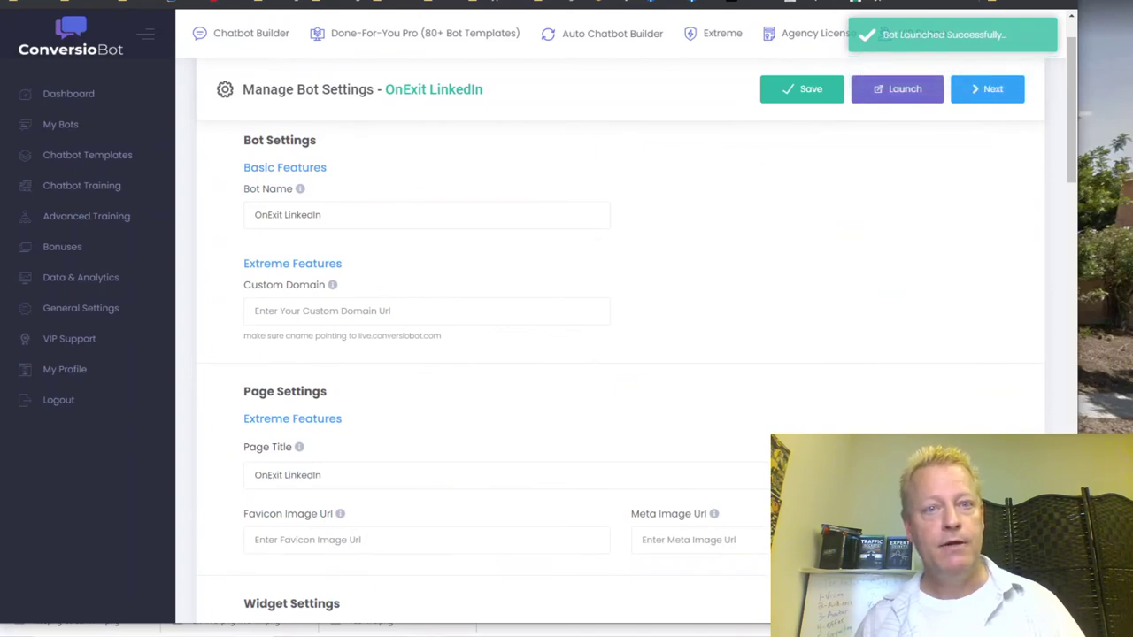
key("ctrl+Tab")
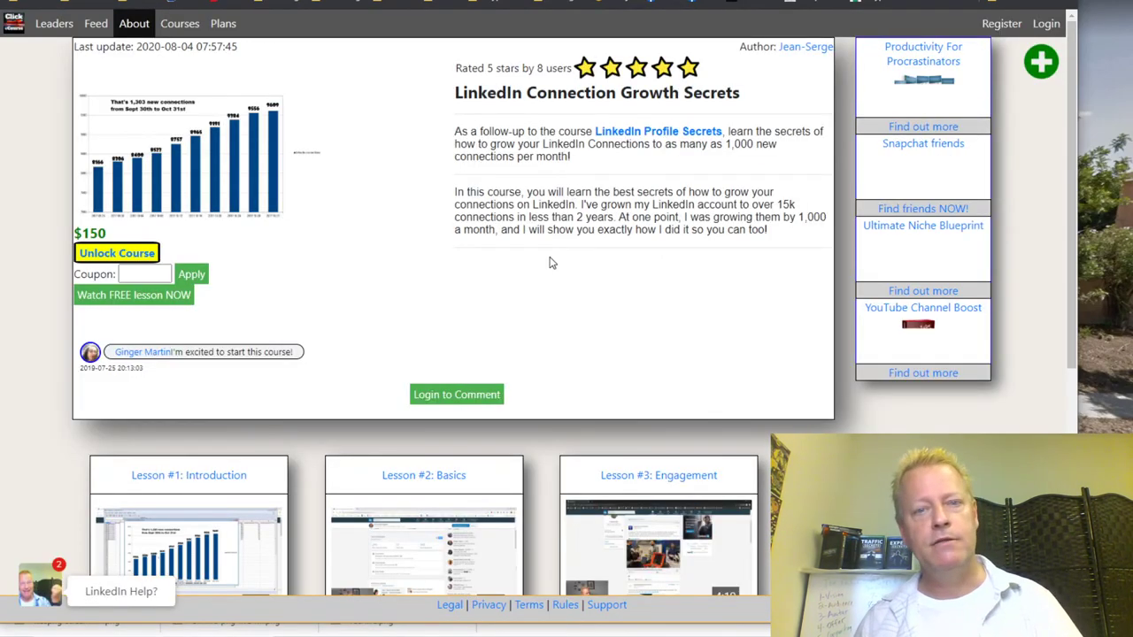
scroll(548, 263, "down", 2)
scroll(512, 188, "up", 2)
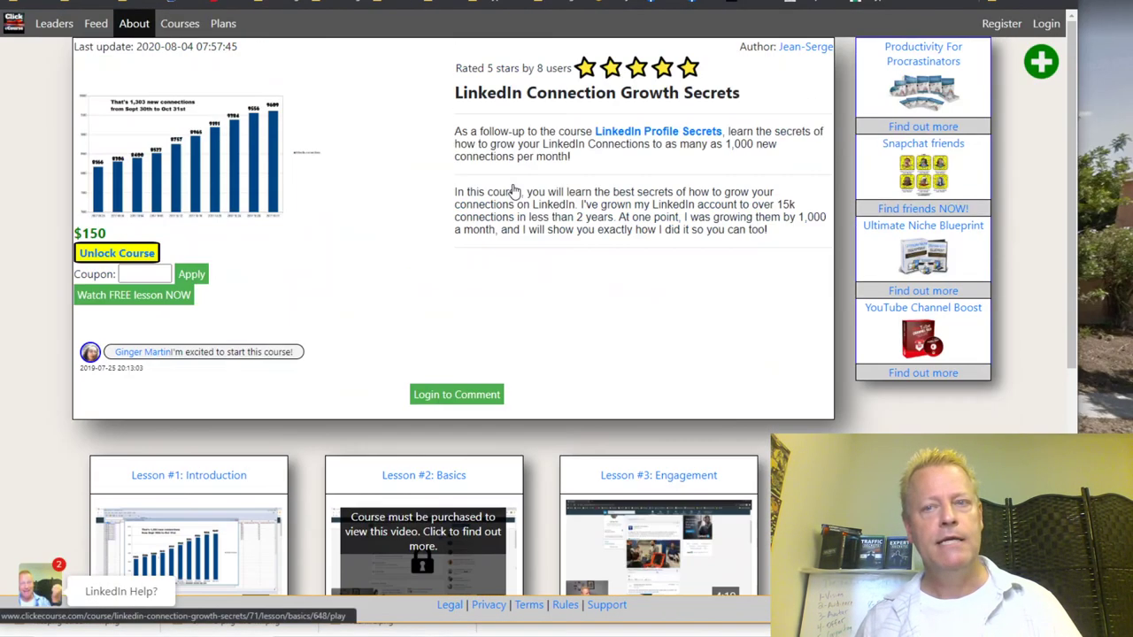
left_click(1045, 26)
left_click(577, 295)
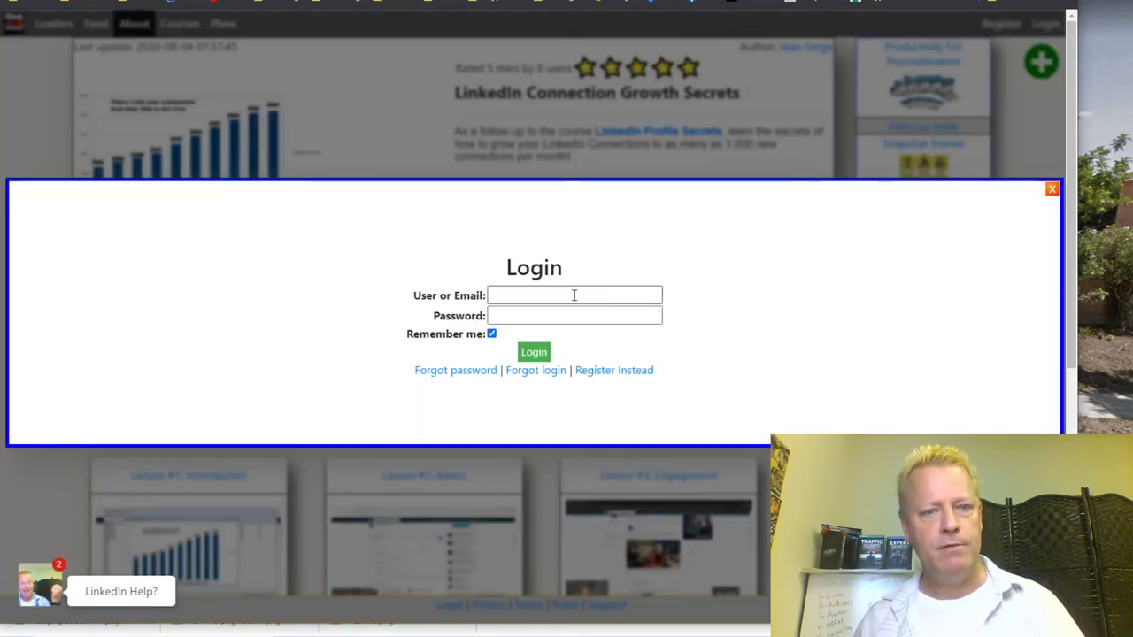
scroll(589, 120, "down", 3)
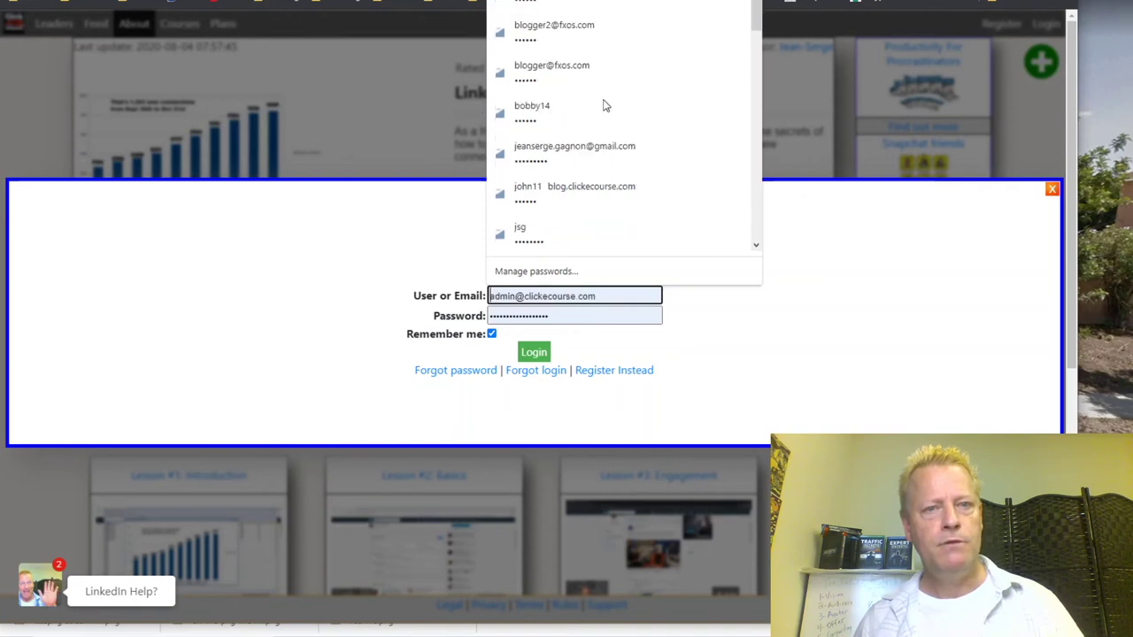
left_click(587, 79)
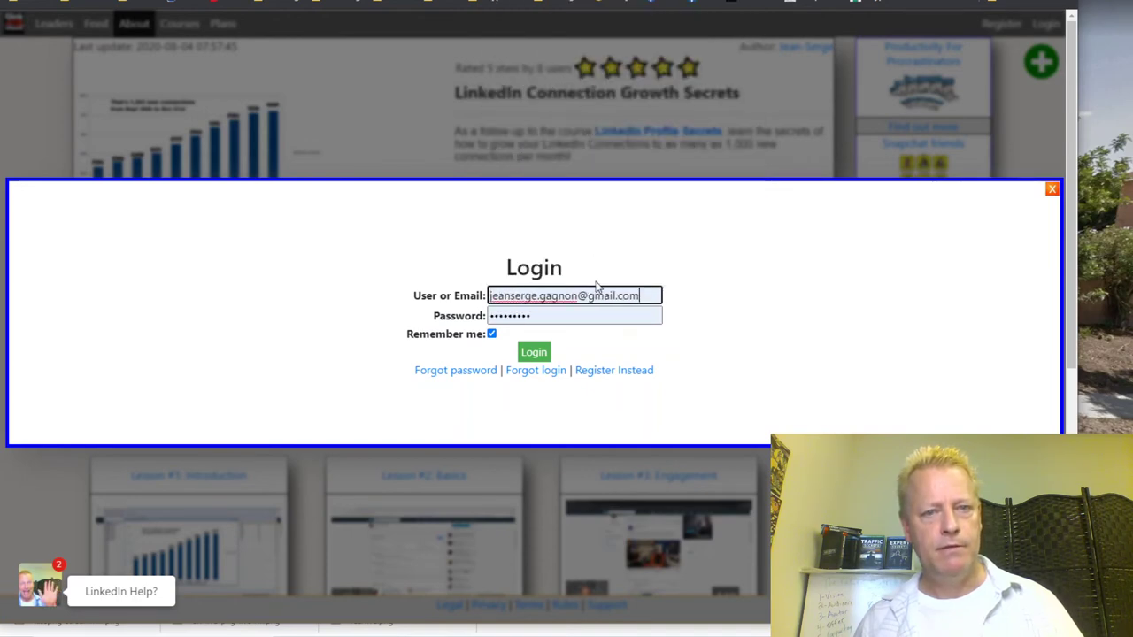
left_click(534, 352)
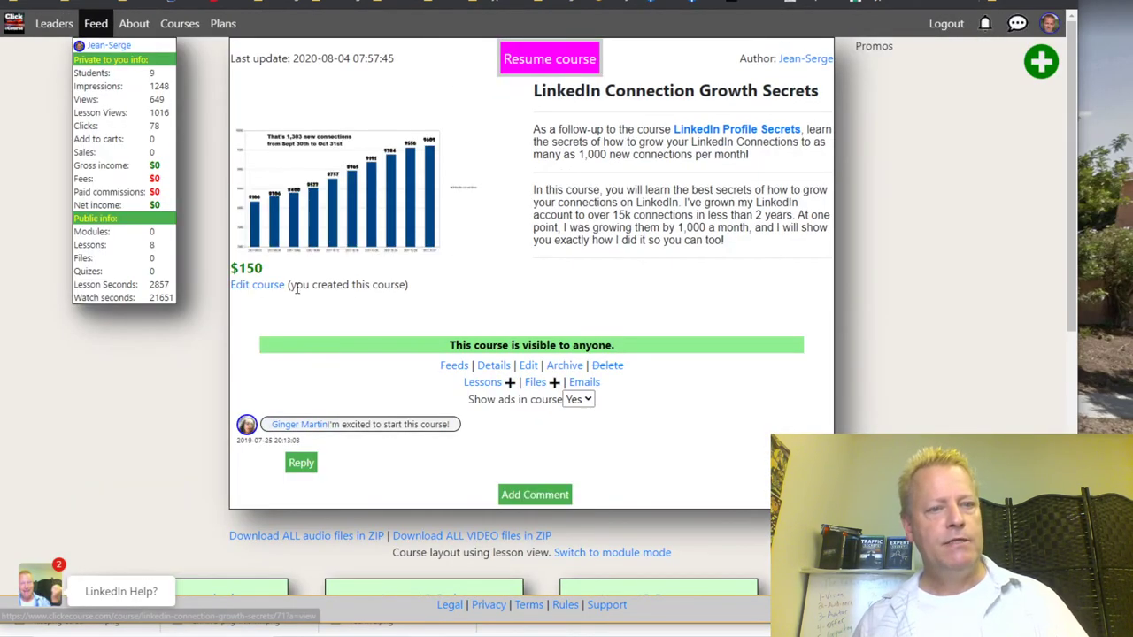
Step: Open the course for editing and examine the ConversioBot ID and Student ConversioBot ID fields in its header code settings
left_click(263, 288)
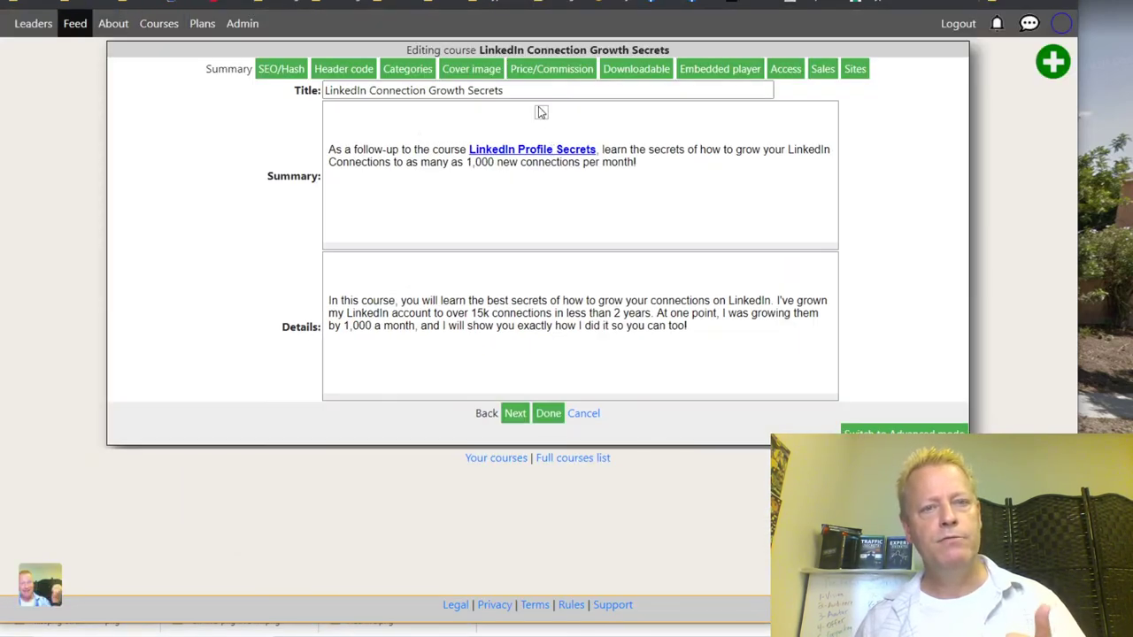
left_click(344, 68)
double_click(354, 127)
double_click(344, 106)
double_click(344, 127)
left_click(267, 129)
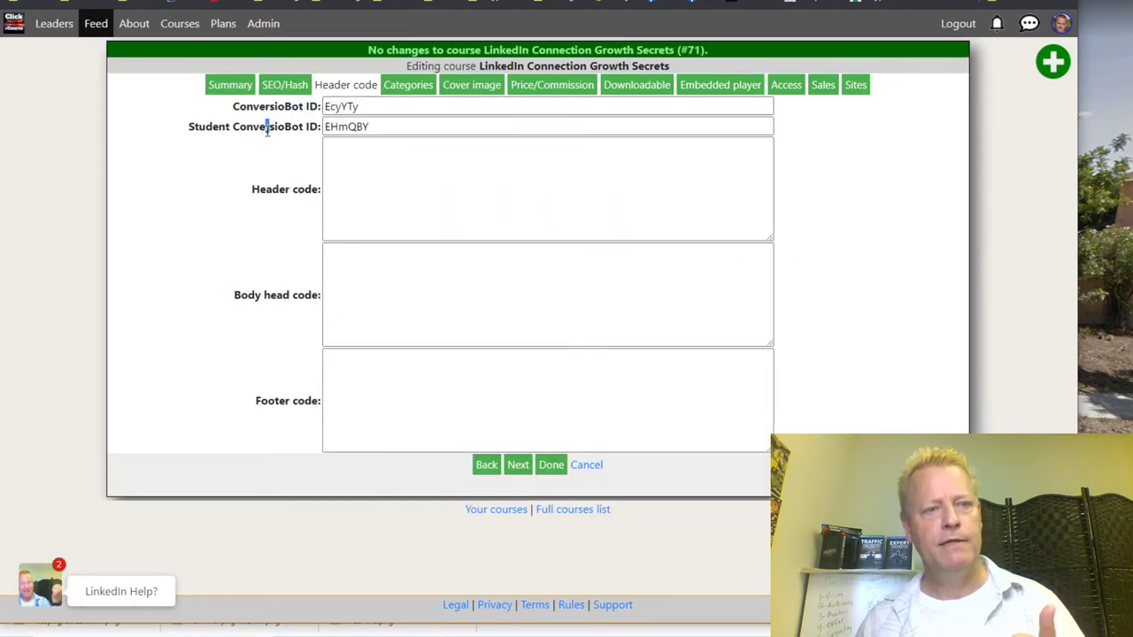
left_click_drag(329, 106, 334, 106)
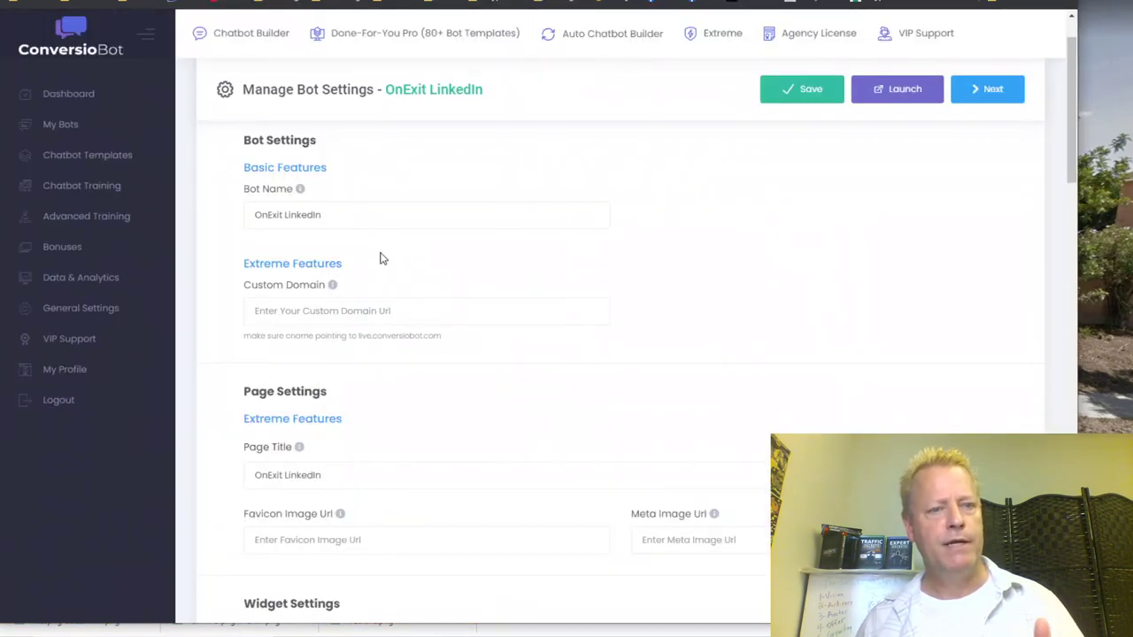
Step: Switch back to ConversioBot, open the OnExit LinkedIn bot's publish settings, and copy its Bot ID to the clipboard
scroll(422, 289, "down", 4)
scroll(729, 119, "up", 6)
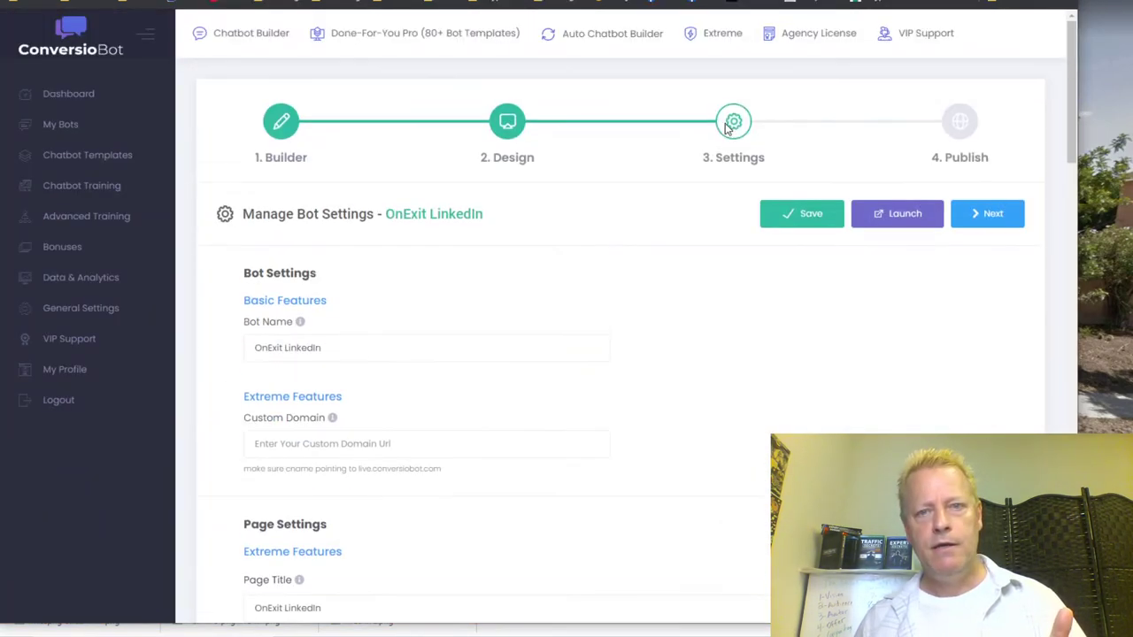
left_click(960, 124)
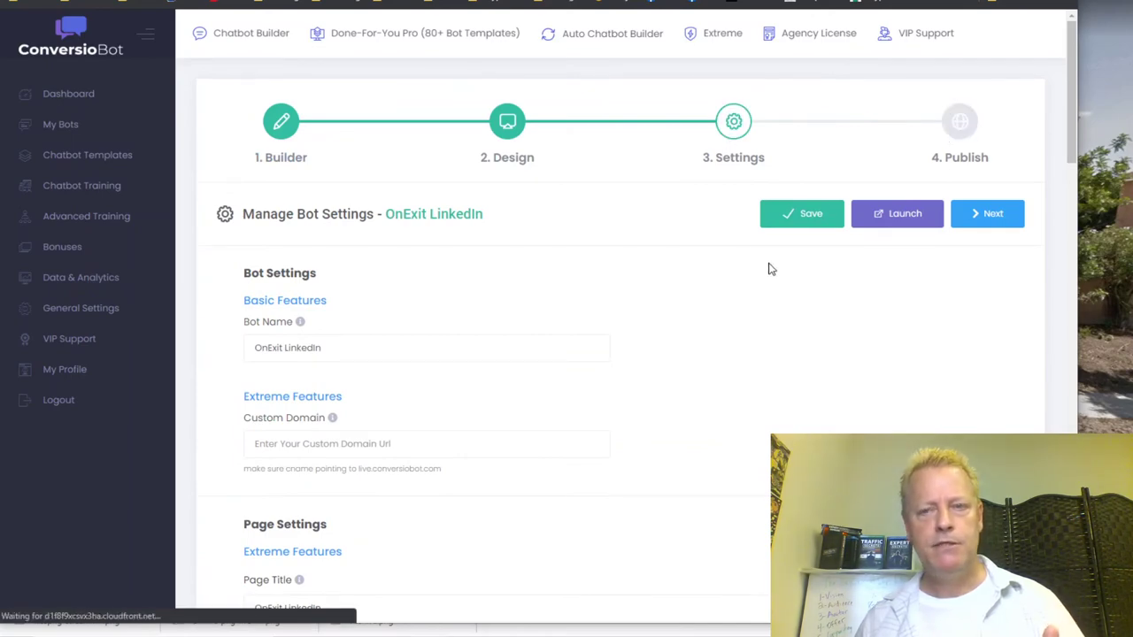
scroll(769, 269, "down", 10)
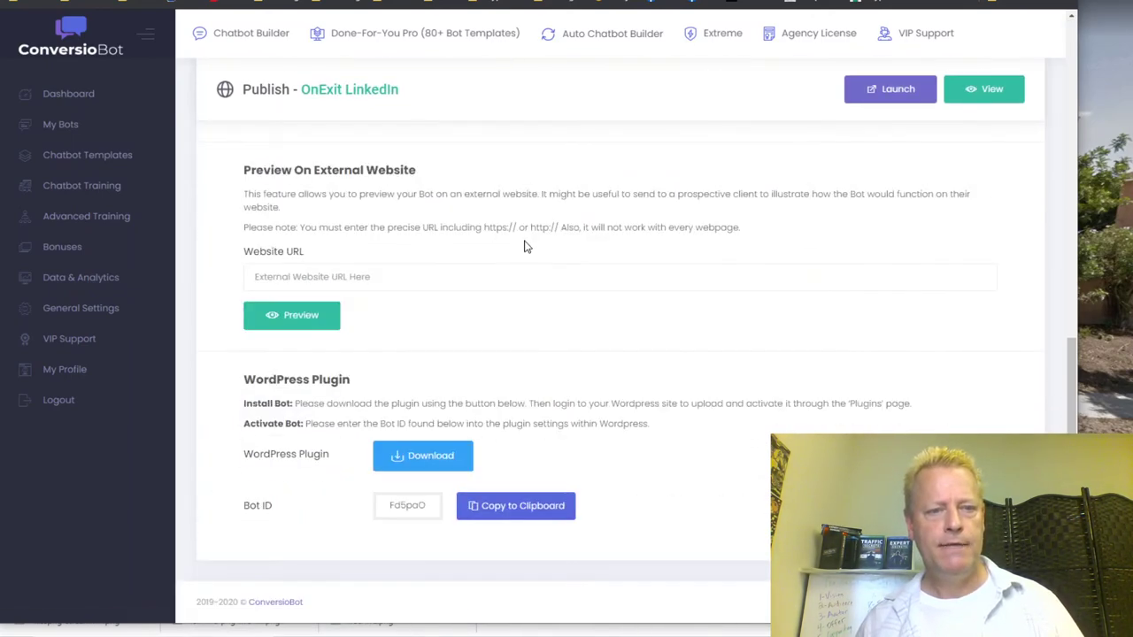
left_click_drag(401, 503, 430, 512)
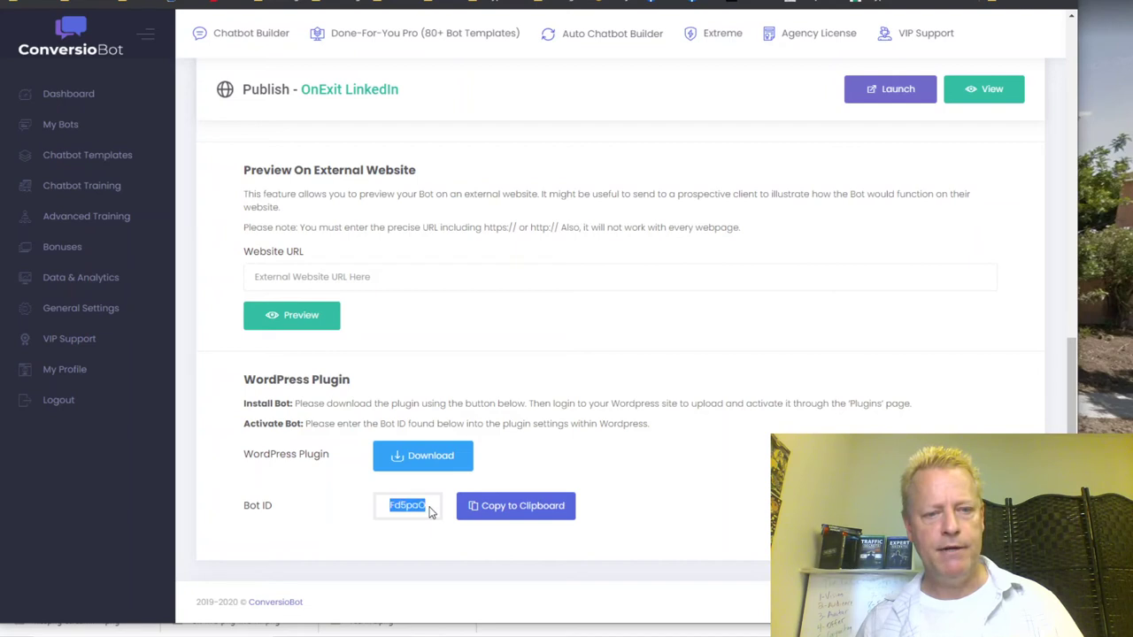
left_click(522, 513)
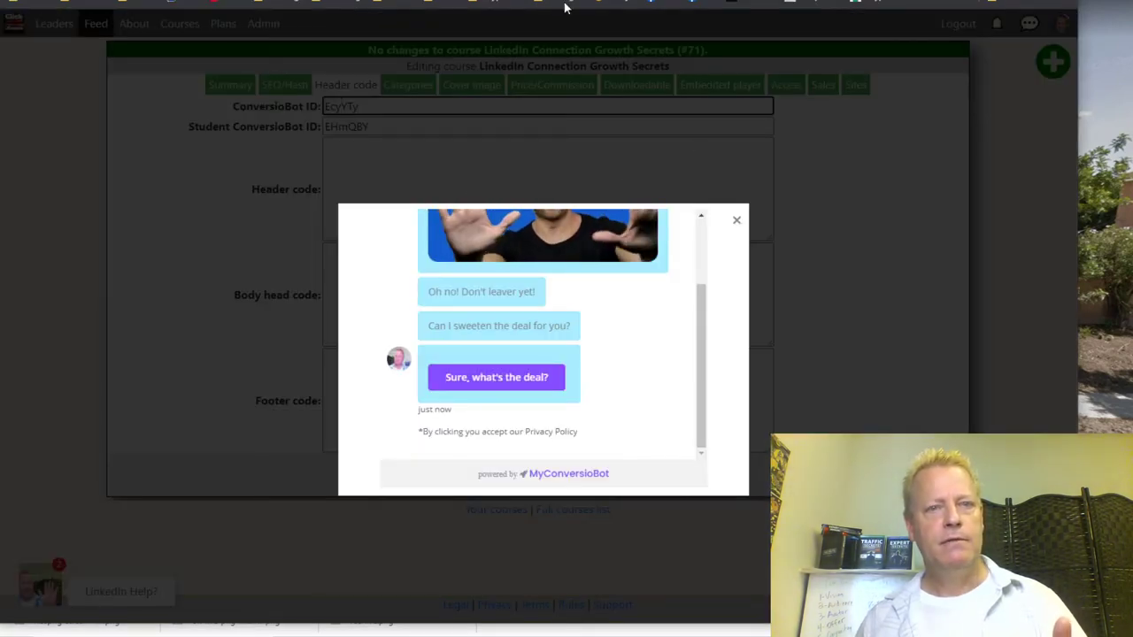
Step: Return to the course editor, dismiss the exit popup, and point out the ConversioBot ID and Student ConversioBot ID fields
left_click(735, 220)
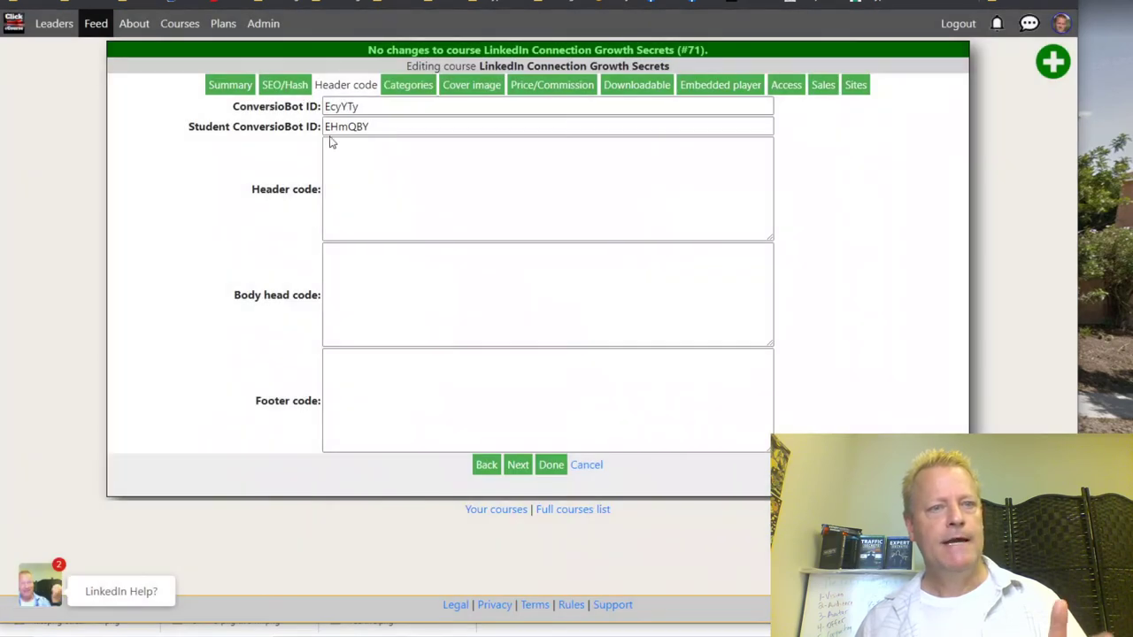
double_click(345, 108)
left_click(347, 127)
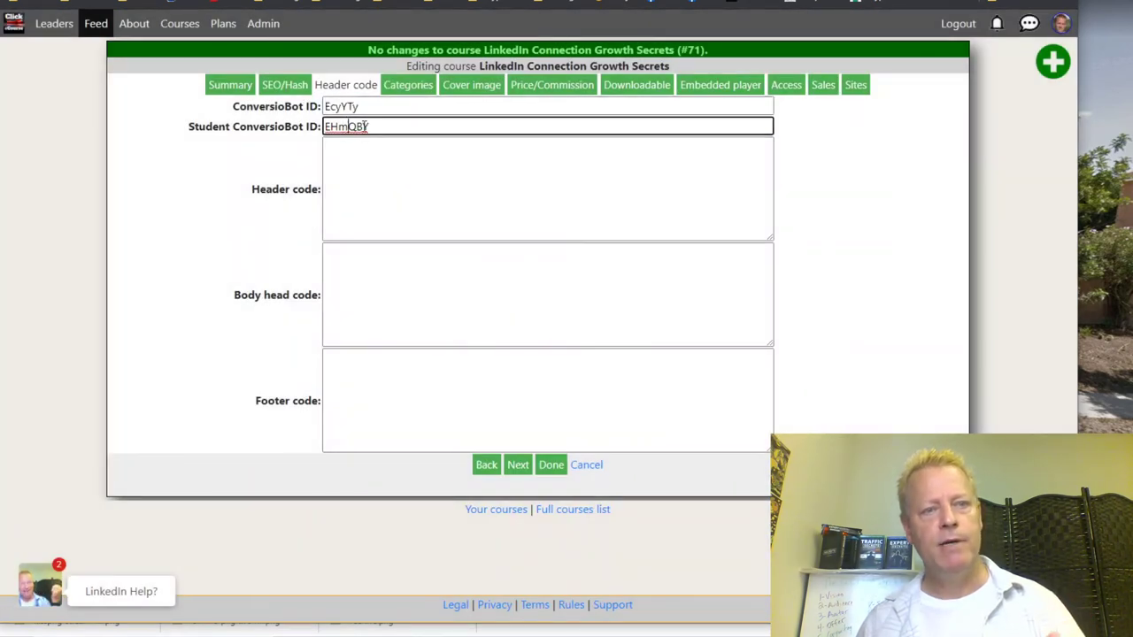
Step: Cancel editing the course and highlight the price of the 75bucks coupon in the Coupons table
left_click(584, 467)
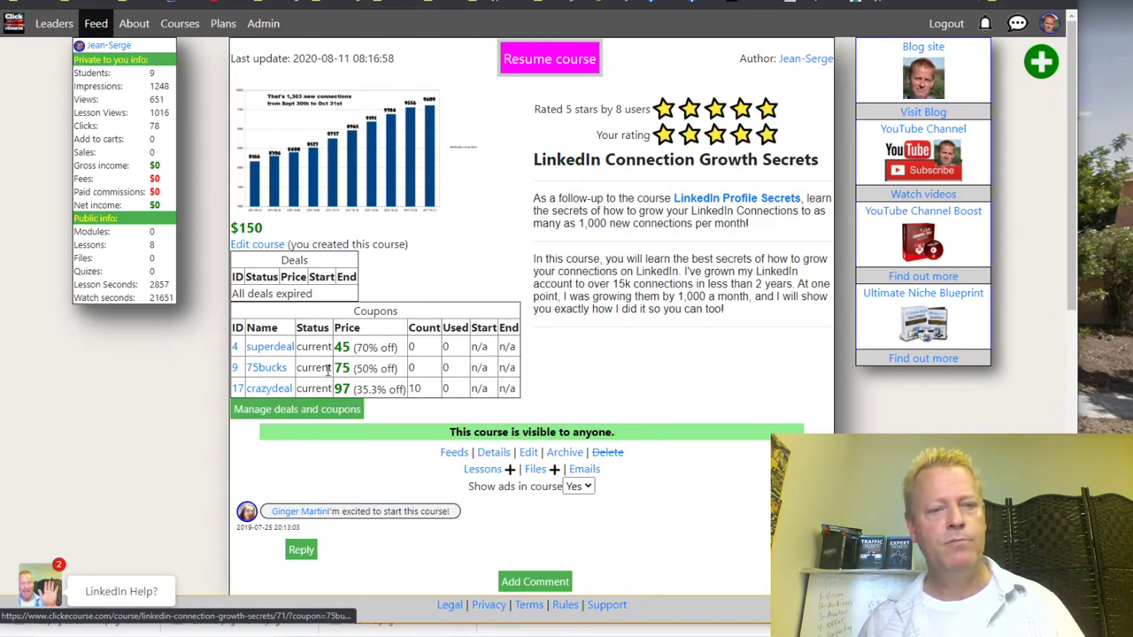
left_click_drag(327, 372, 355, 368)
left_click(404, 378)
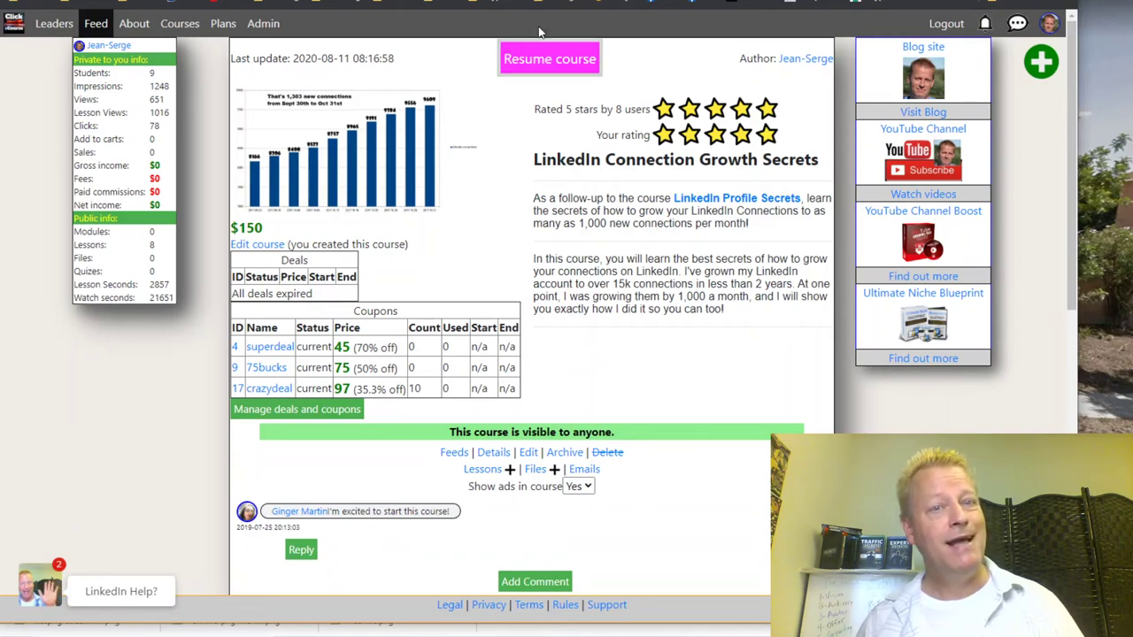
Step: Switch to the blog site and look through the Course Income Secrets posts around #193 on adding a chat bot
left_click(549, 59)
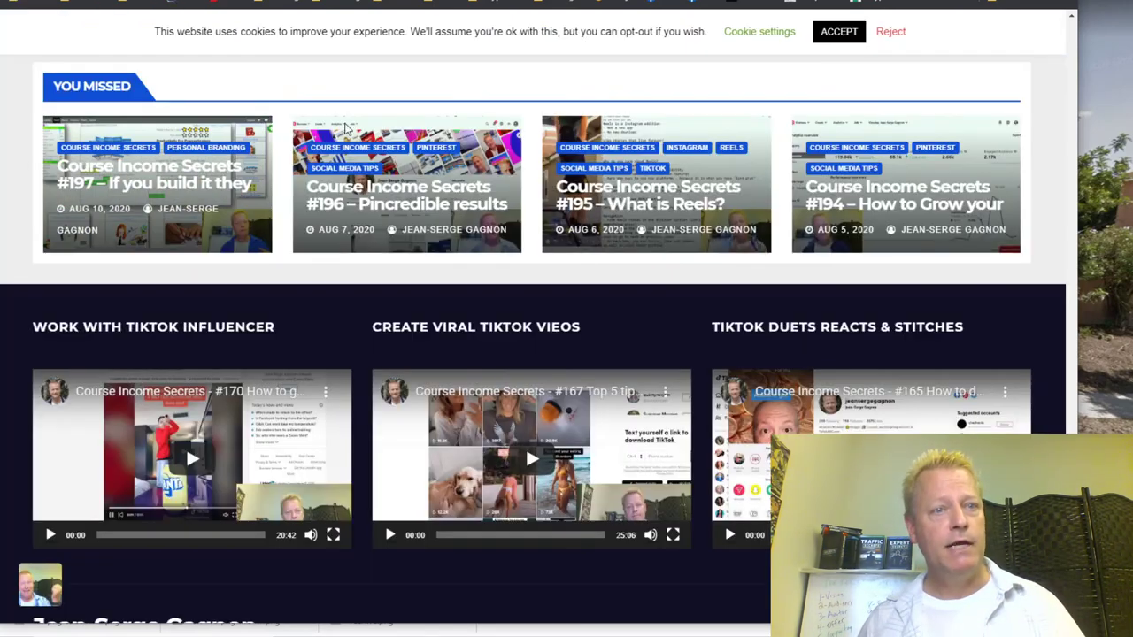
scroll(317, 124, "up", 15)
scroll(316, 124, "up", 5)
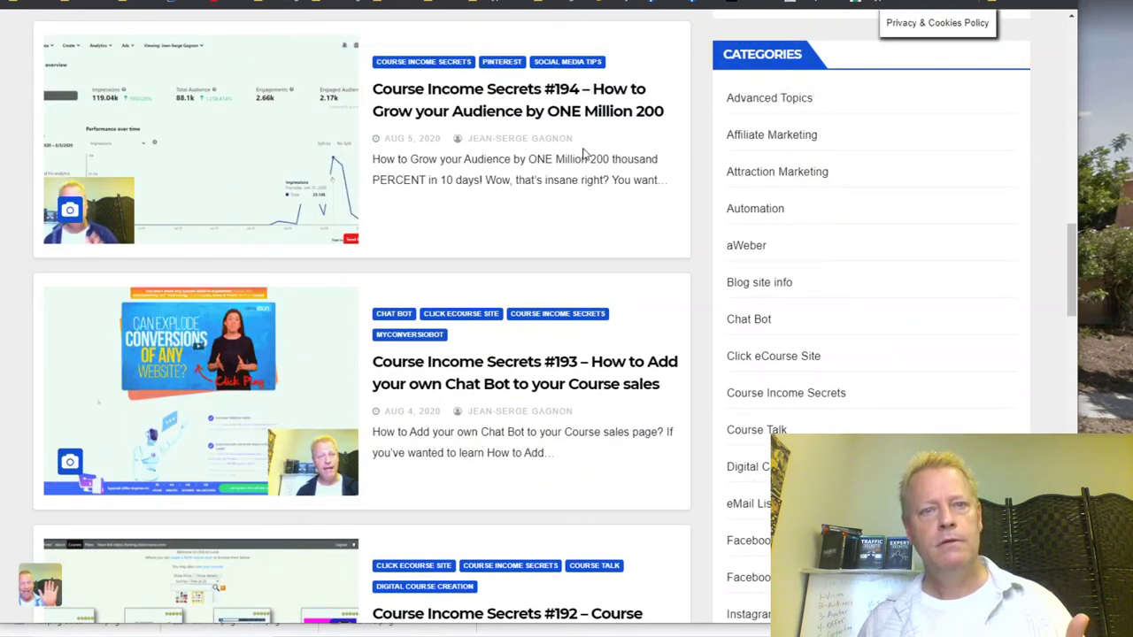
Step: Switch from the blog to the WordPress editor for post #197, restore and widen its window, and exit to the Posts list
scroll(486, 303, "up", 2)
scroll(485, 302, "up", 2)
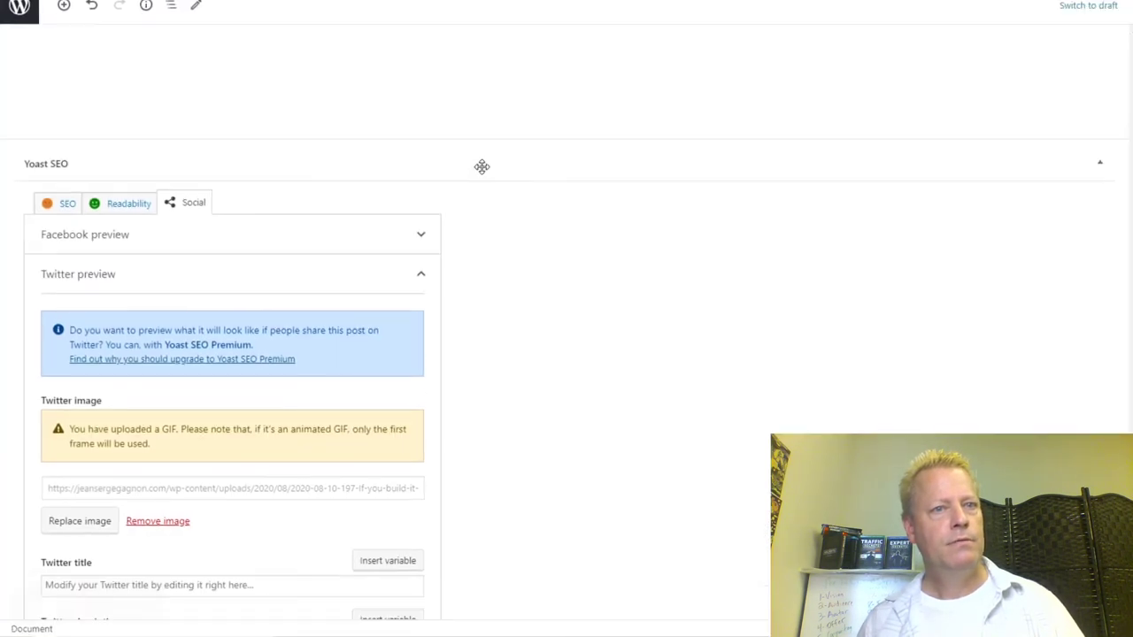
scroll(51, 227, "up", 4)
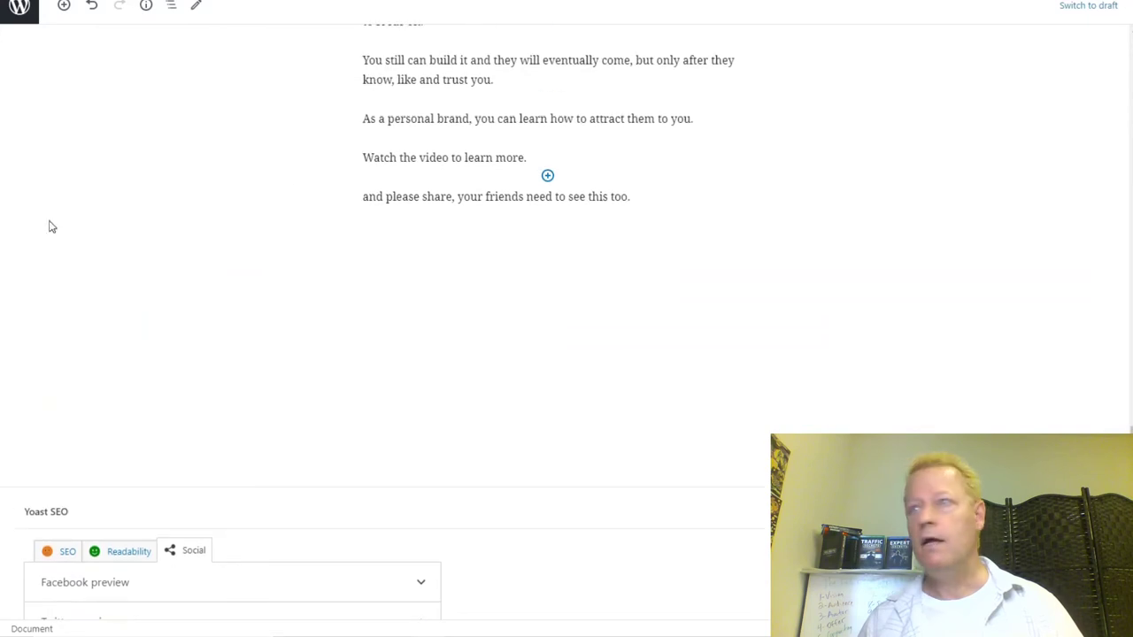
key("super+Down")
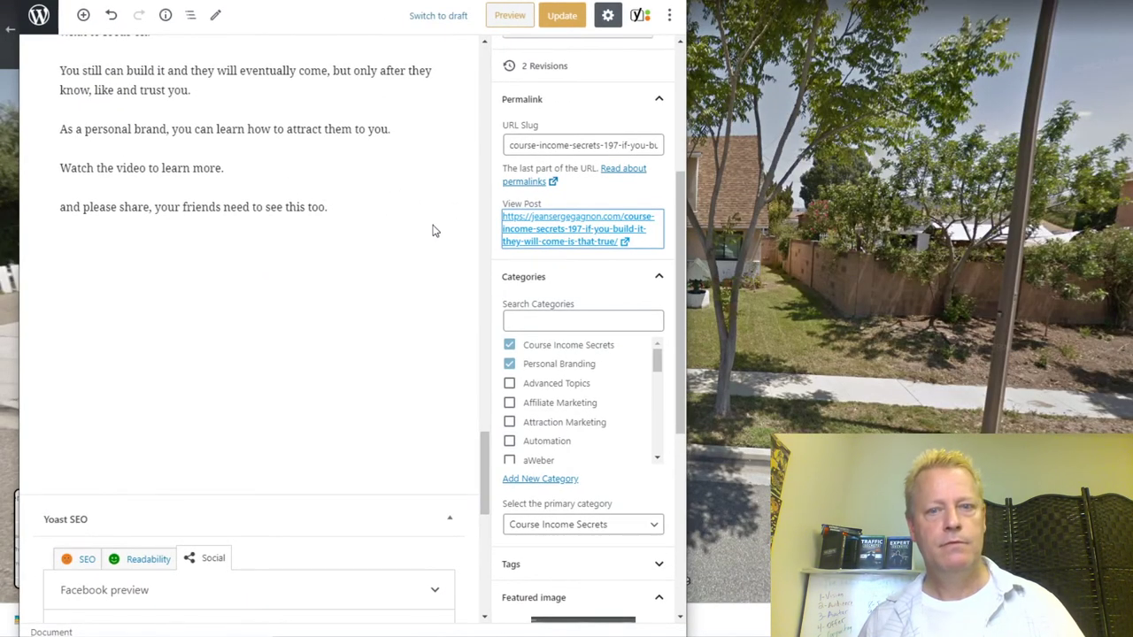
left_click_drag(686, 343, 1132, 346)
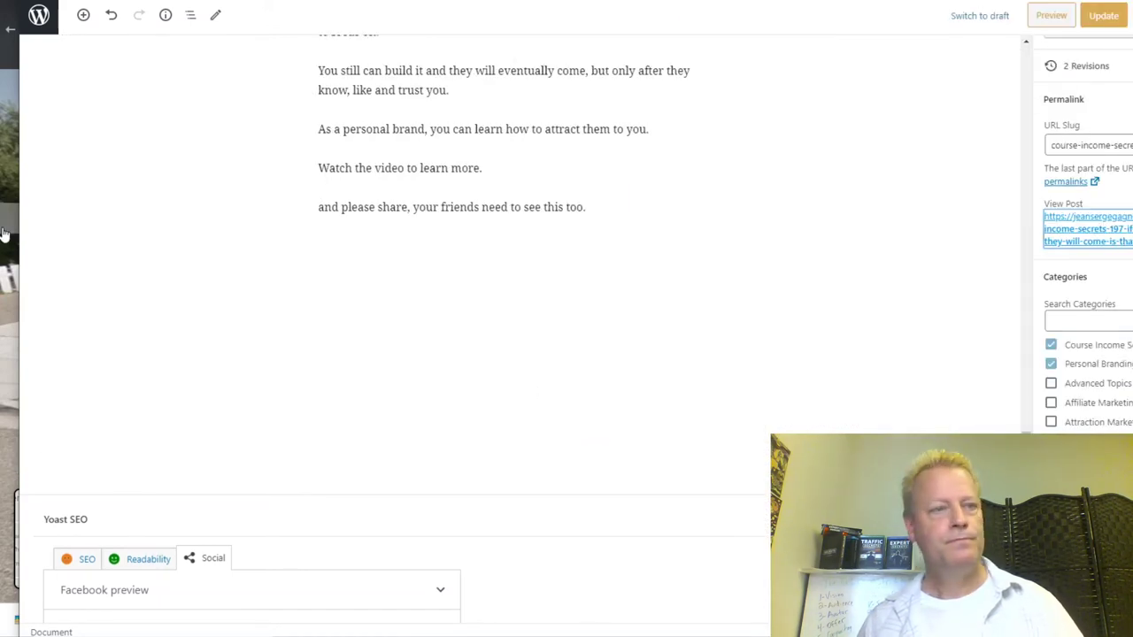
left_click(39, 20)
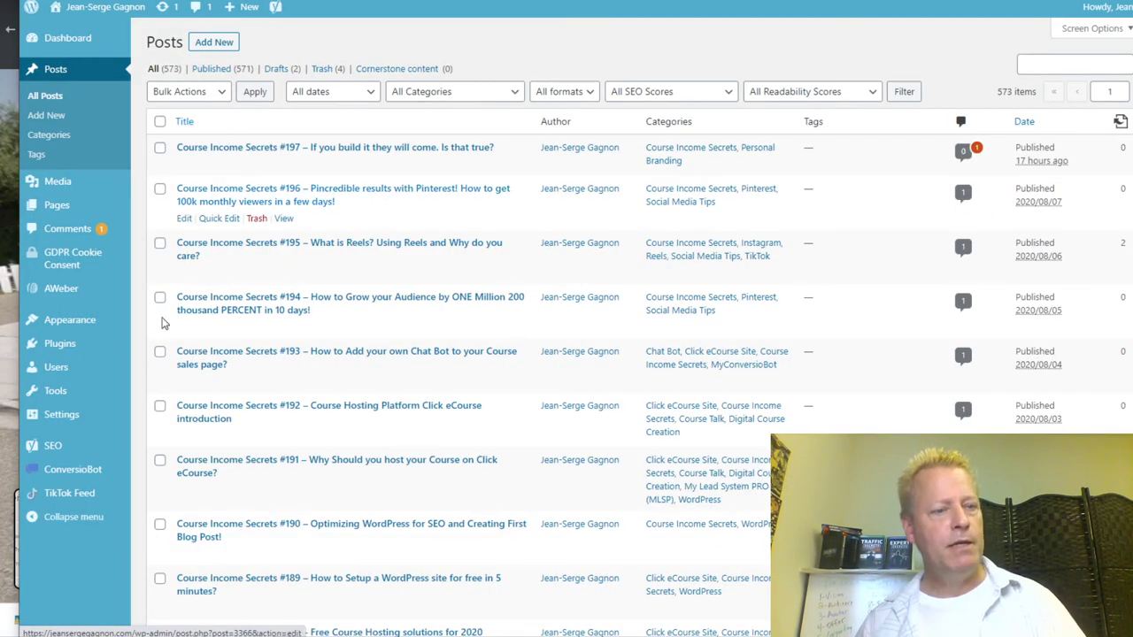
Step: Open the ConversioBot plugin settings in WordPress and highlight the Default Bot ID value
mouse_move(92, 366)
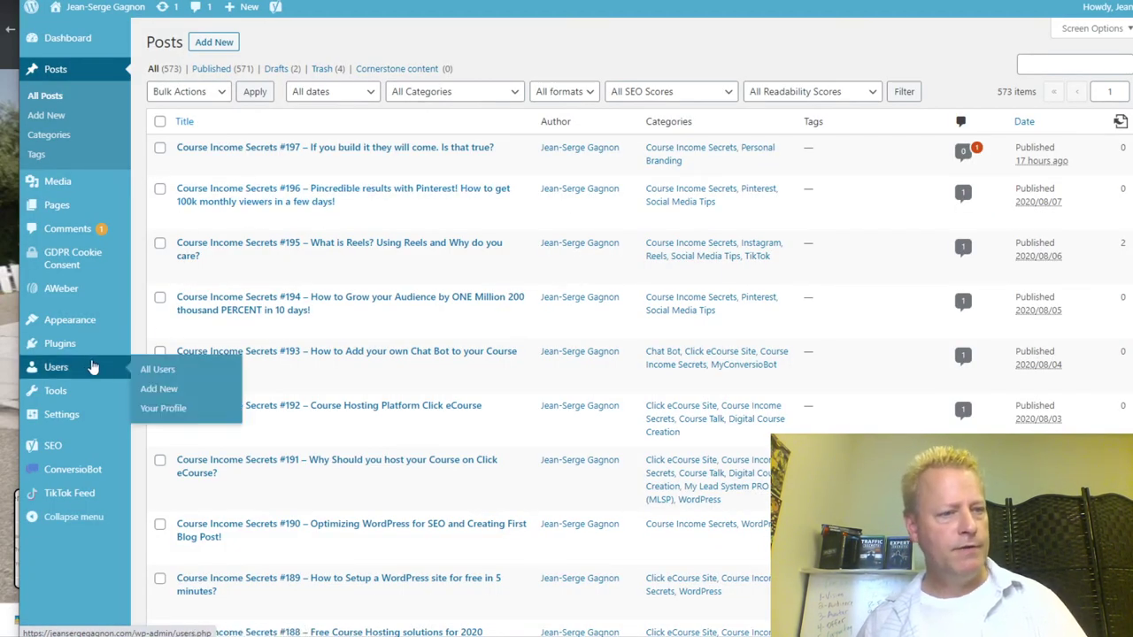
mouse_move(78, 348)
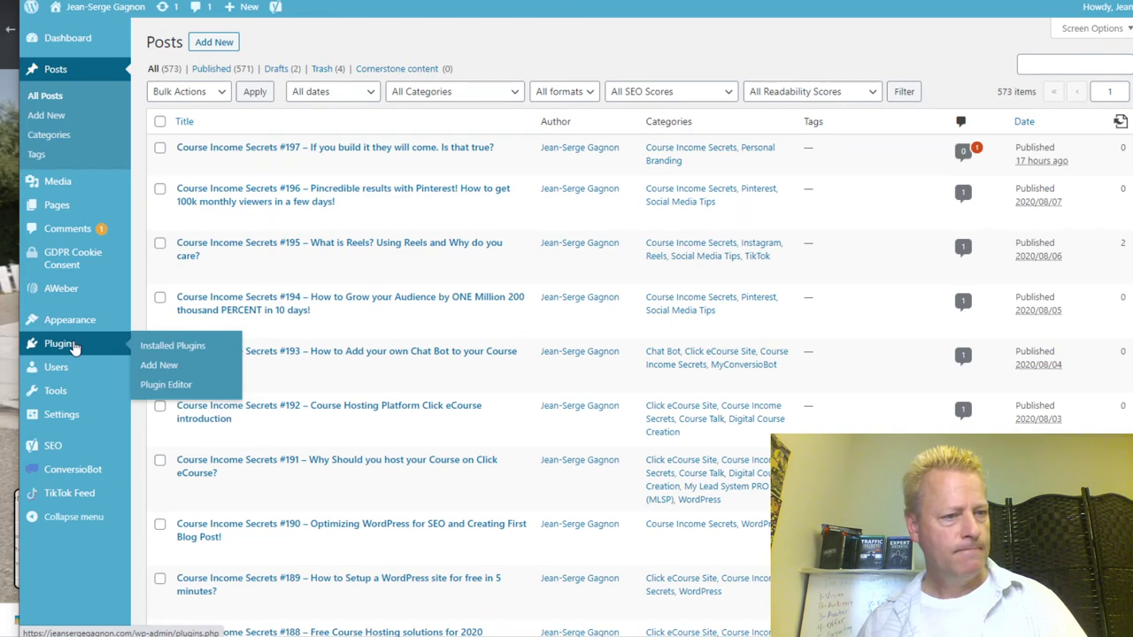
left_click(92, 474)
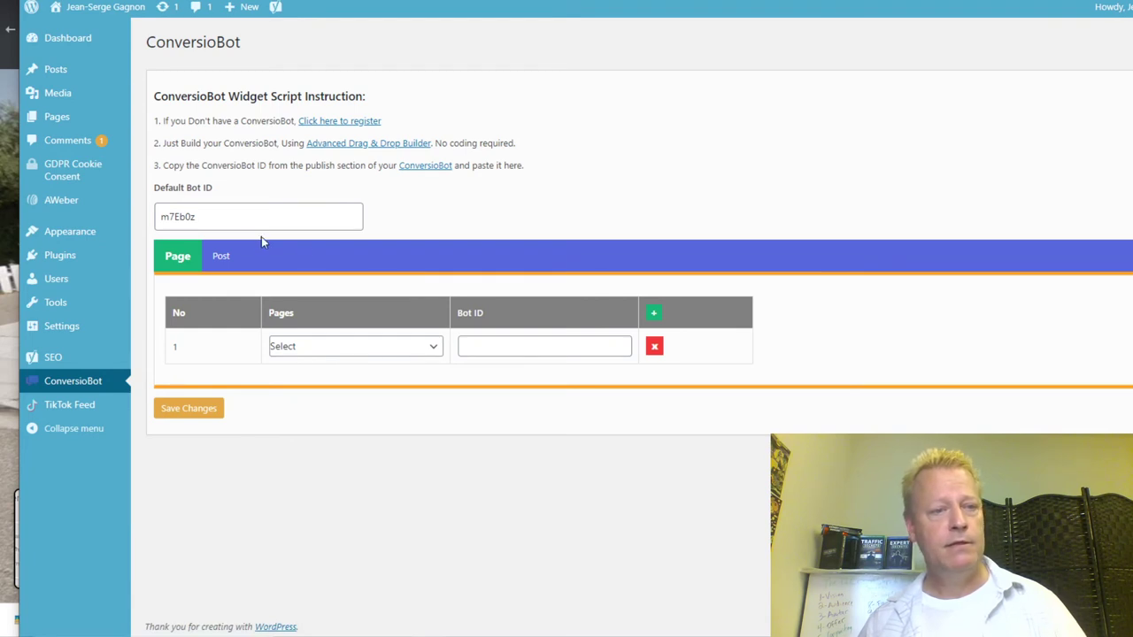
double_click(173, 222)
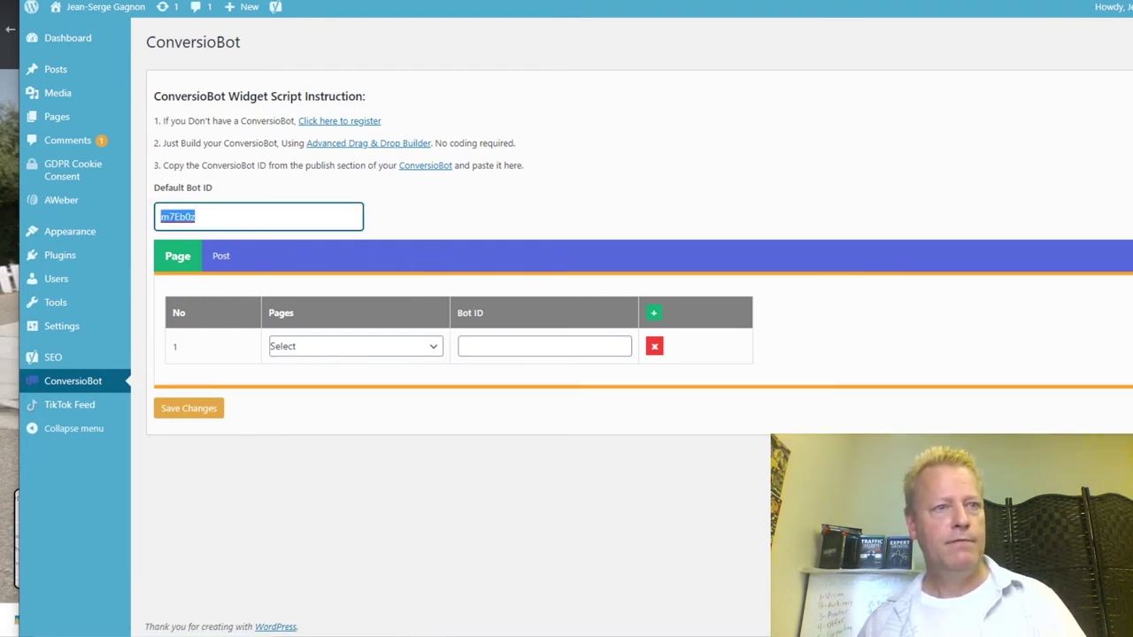
Step: Switch back to the ConversioBot site, look through the full My Bots list, and open the settings of JS' bot
key("alt+Tab")
key("Tab")
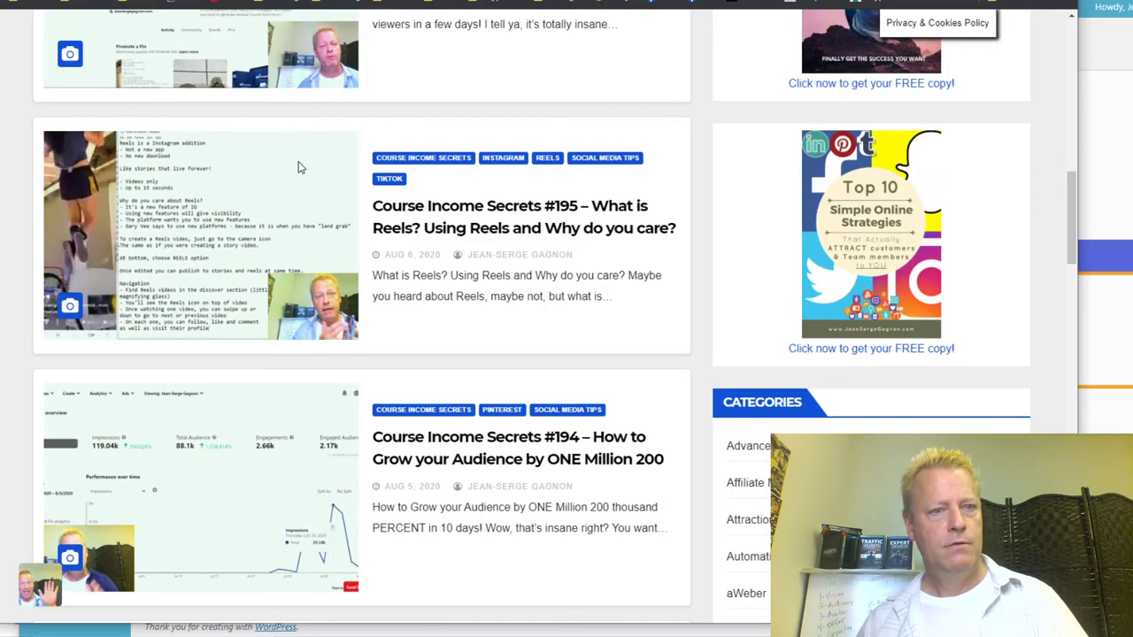
key("alt+Tab")
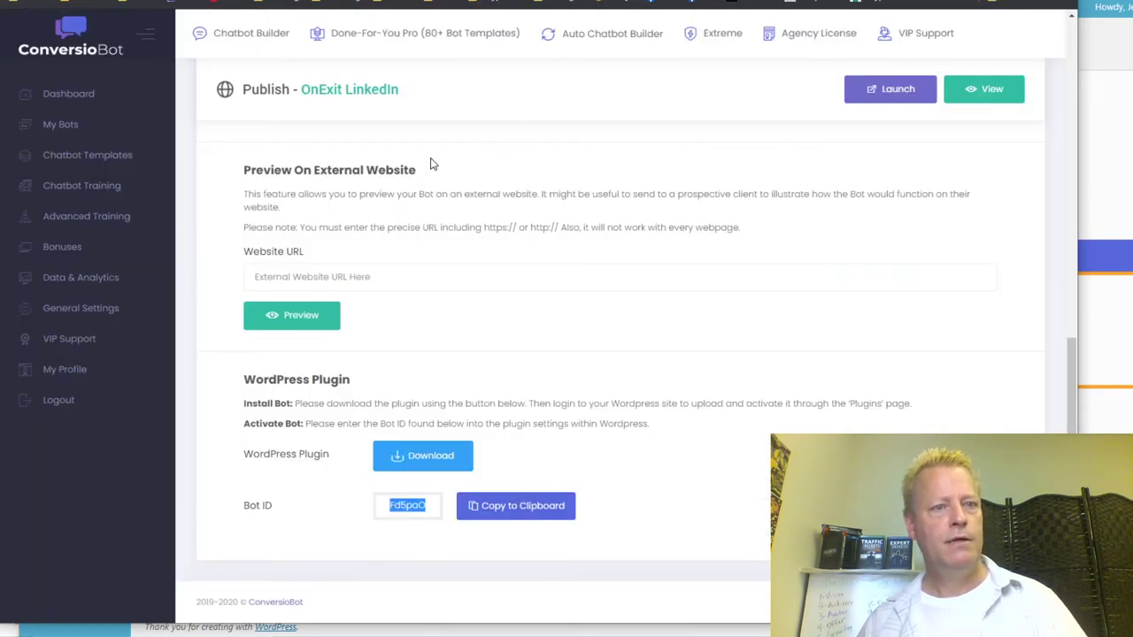
left_click(71, 127)
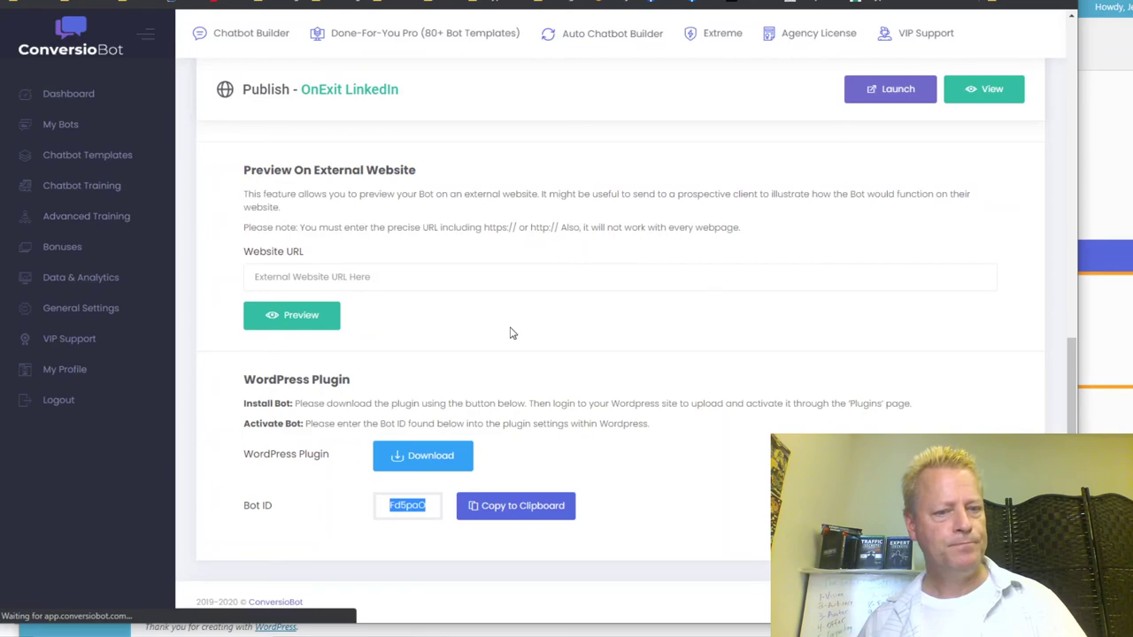
scroll(399, 382, "down", 5)
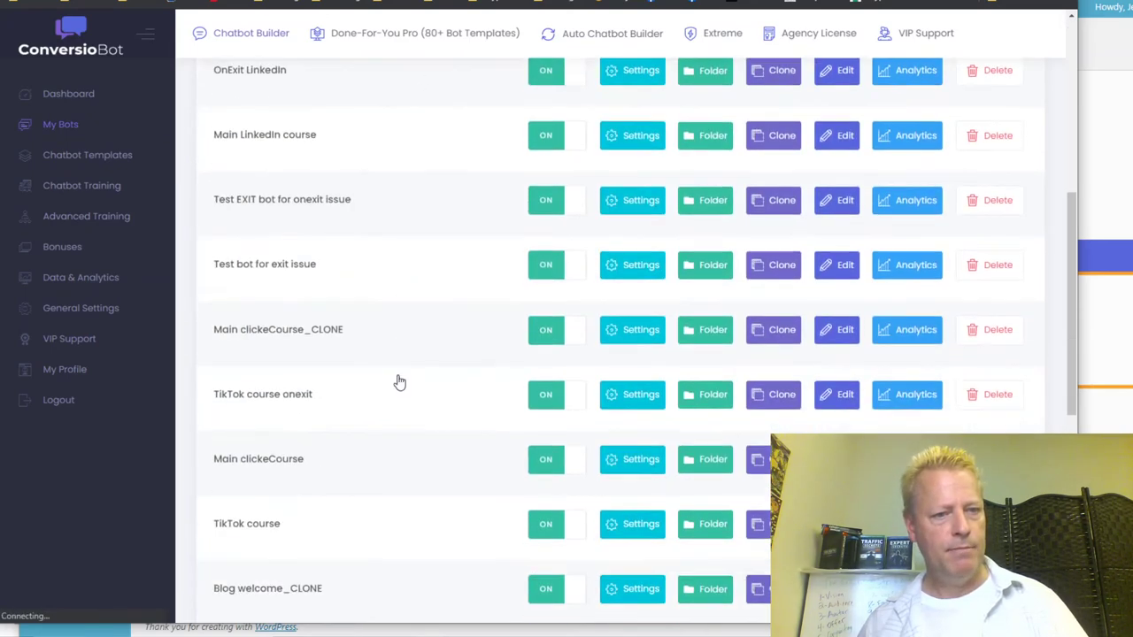
scroll(399, 381, "down", 6)
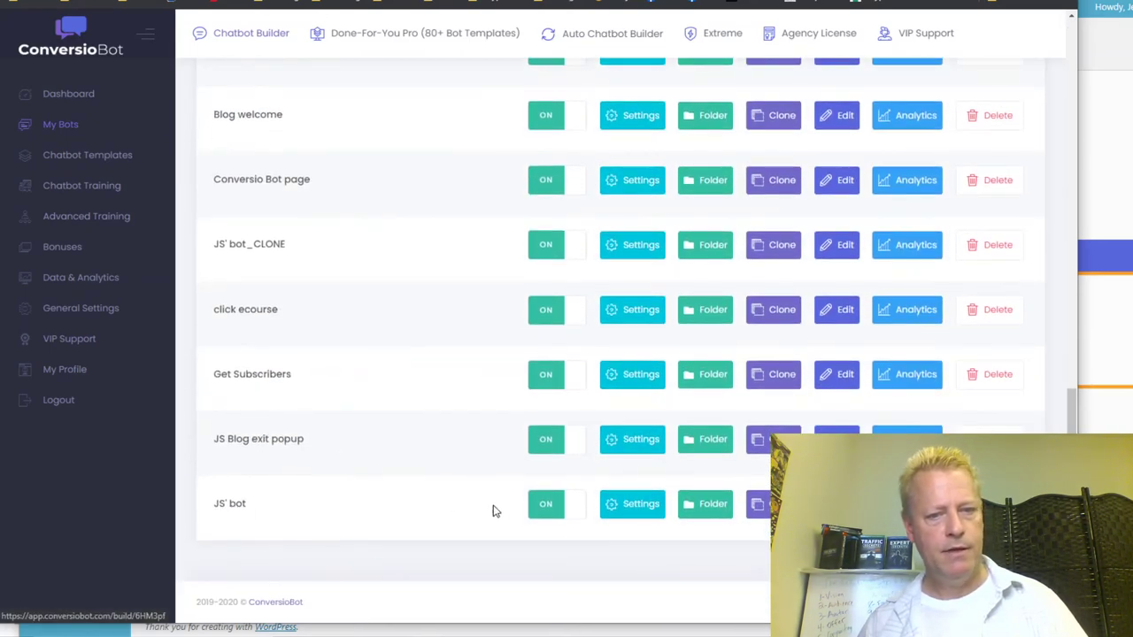
left_click(641, 506)
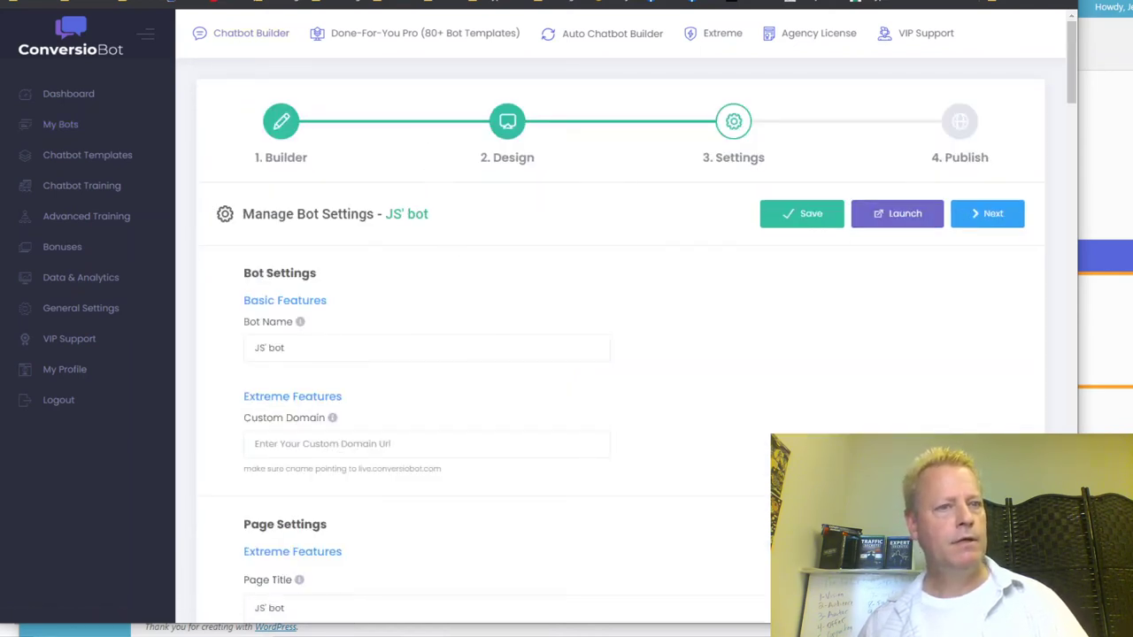
Step: Filter My Bots to the JS blog folder, check the Blog welcome bot's ID against WordPress, and open that bot in the builder
left_click(62, 128)
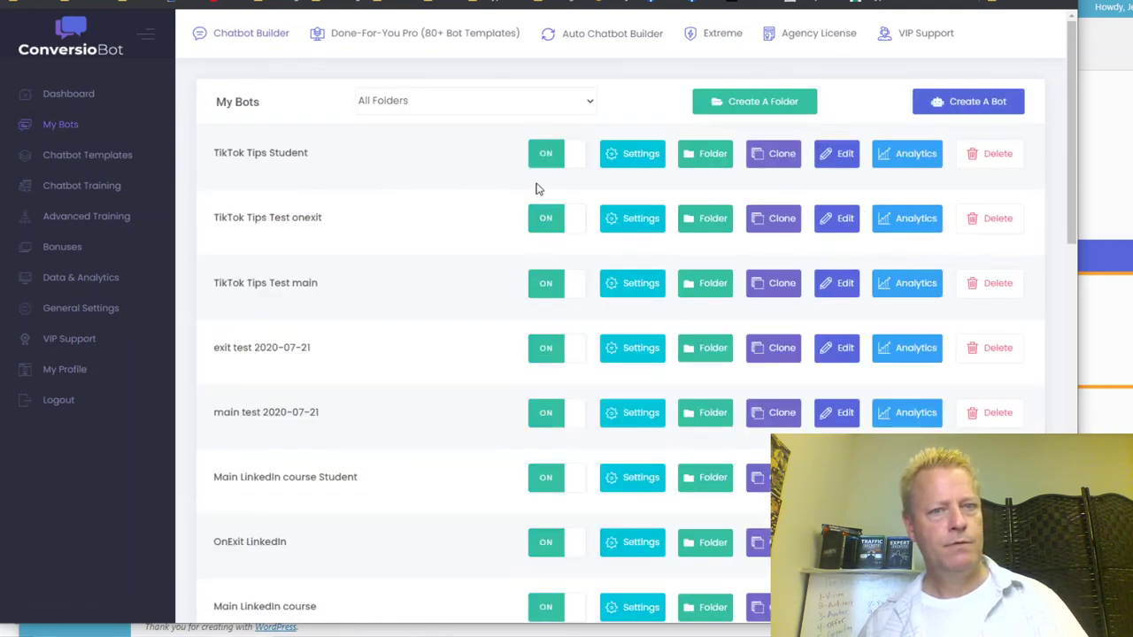
left_click(526, 103)
left_click(385, 147)
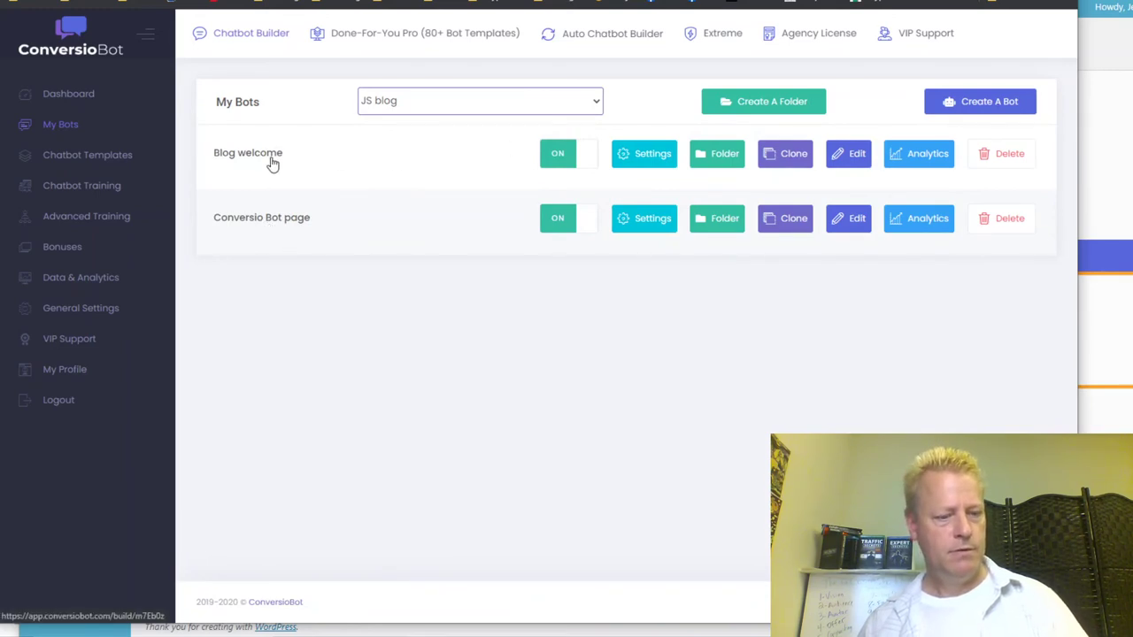
key("alt+Tab")
key("alt+Tab")
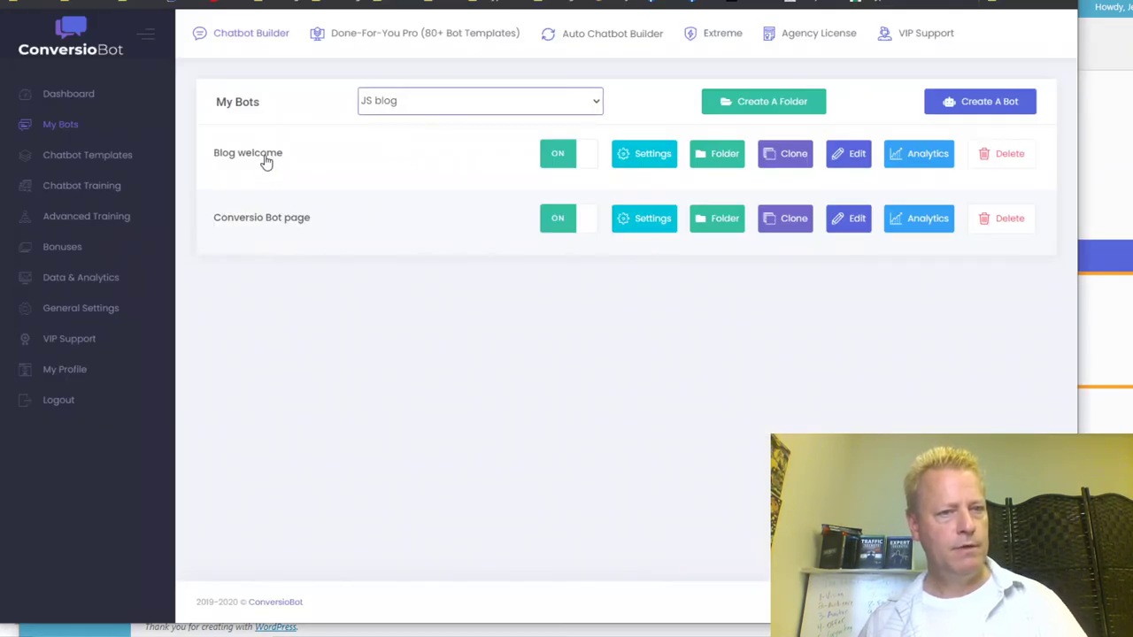
left_click(266, 162)
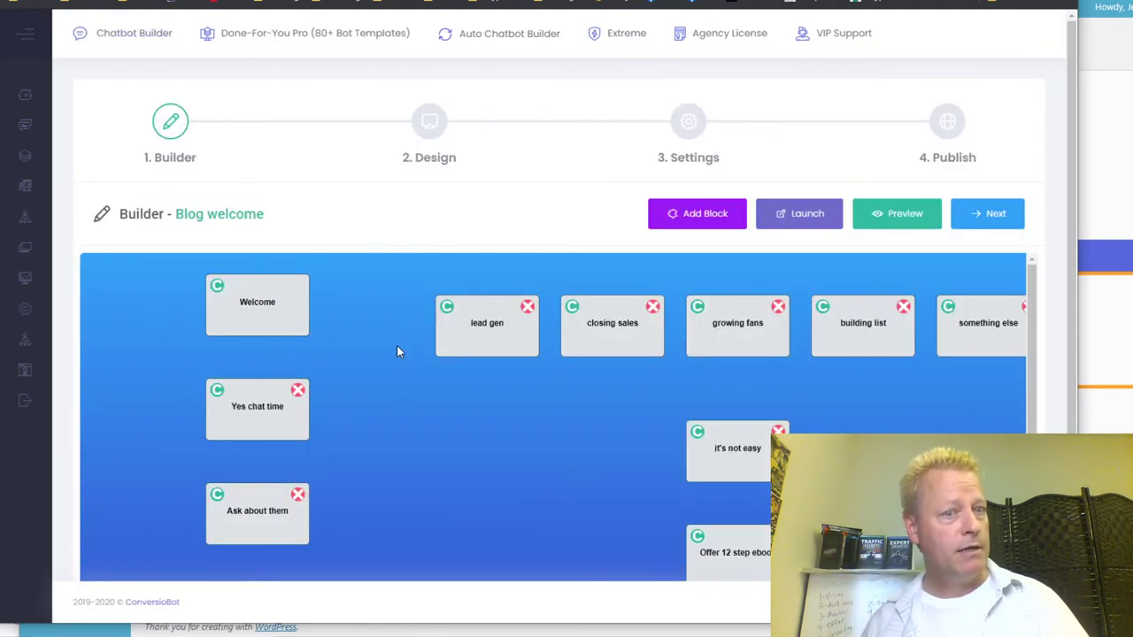
Step: Examine the Blog welcome bot's flow from the Welcome block through the topic branches to the ebook offer blocks
scroll(593, 398, "down", 5)
scroll(609, 410, "up", 2)
scroll(871, 408, "up", 3)
scroll(871, 408, "down", 3)
scroll(871, 408, "up", 3)
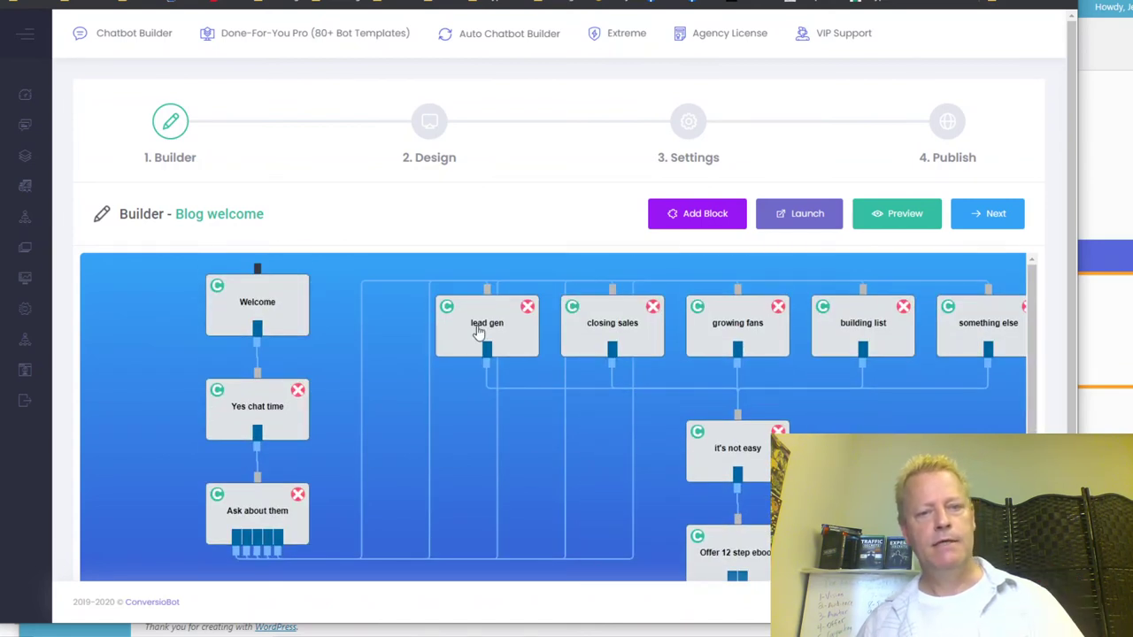
scroll(554, 416, "down", 3)
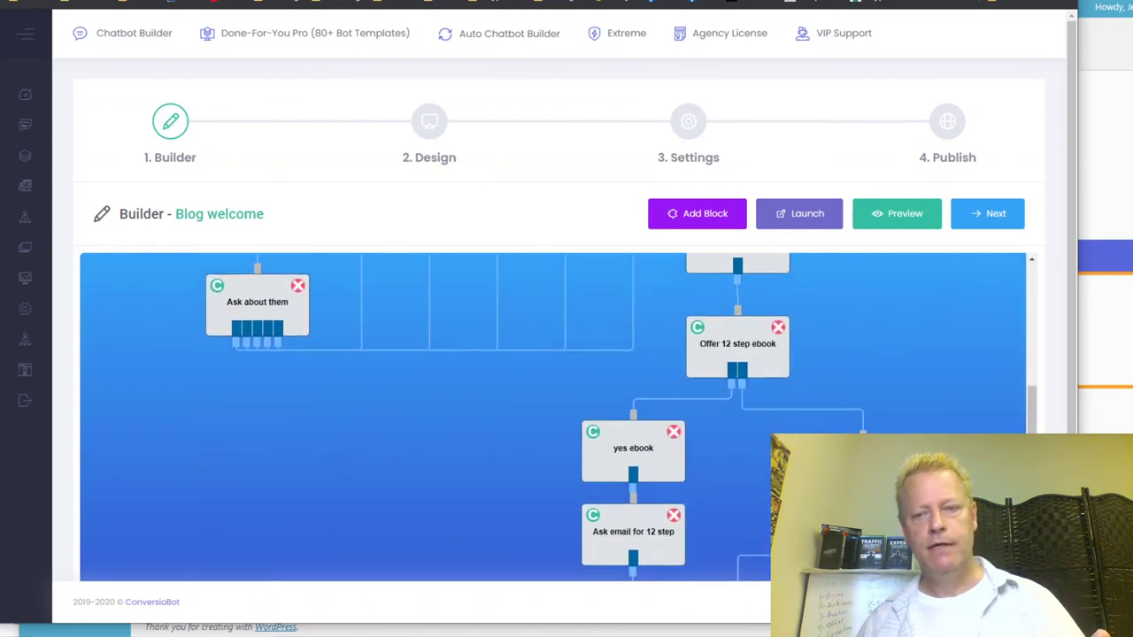
scroll(877, 431, "down", 1)
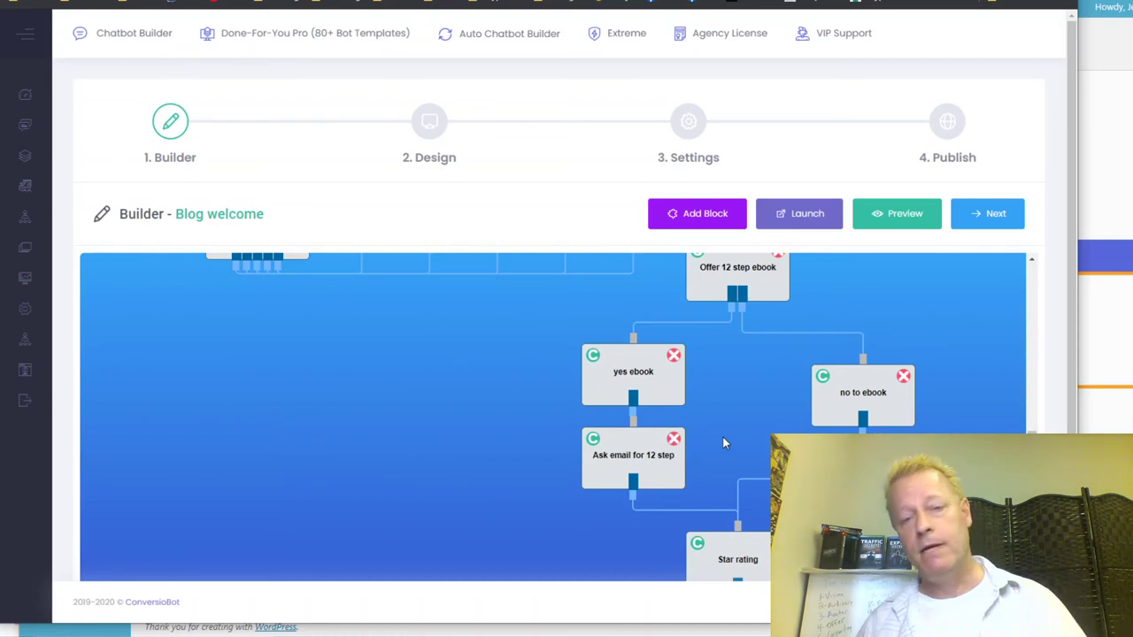
scroll(722, 443, "up", 4)
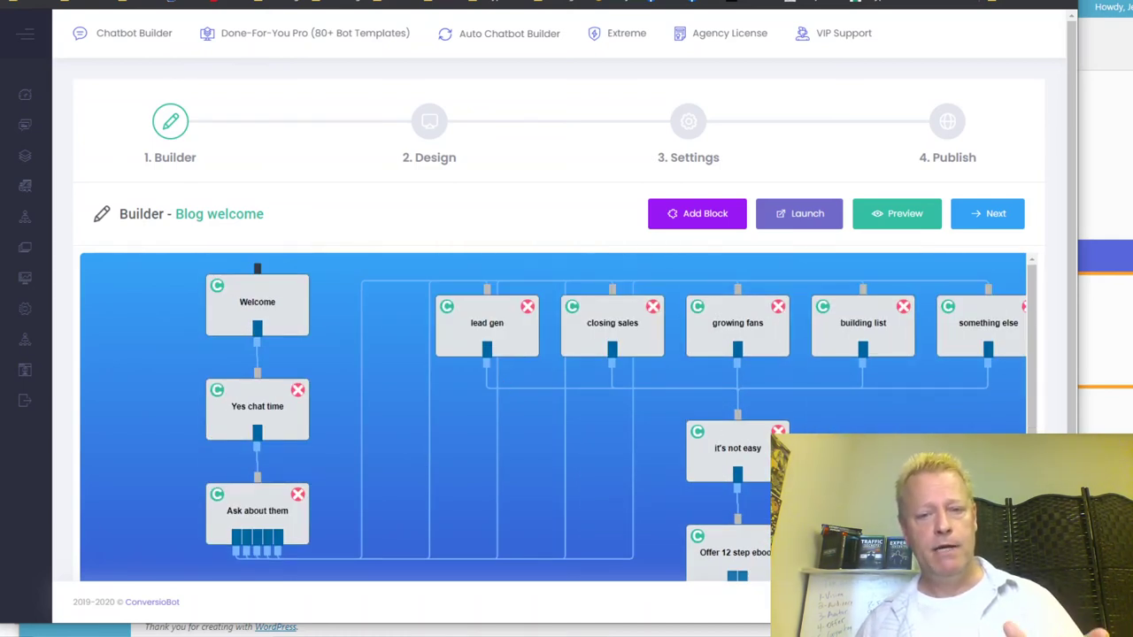
scroll(726, 274, "down", 4)
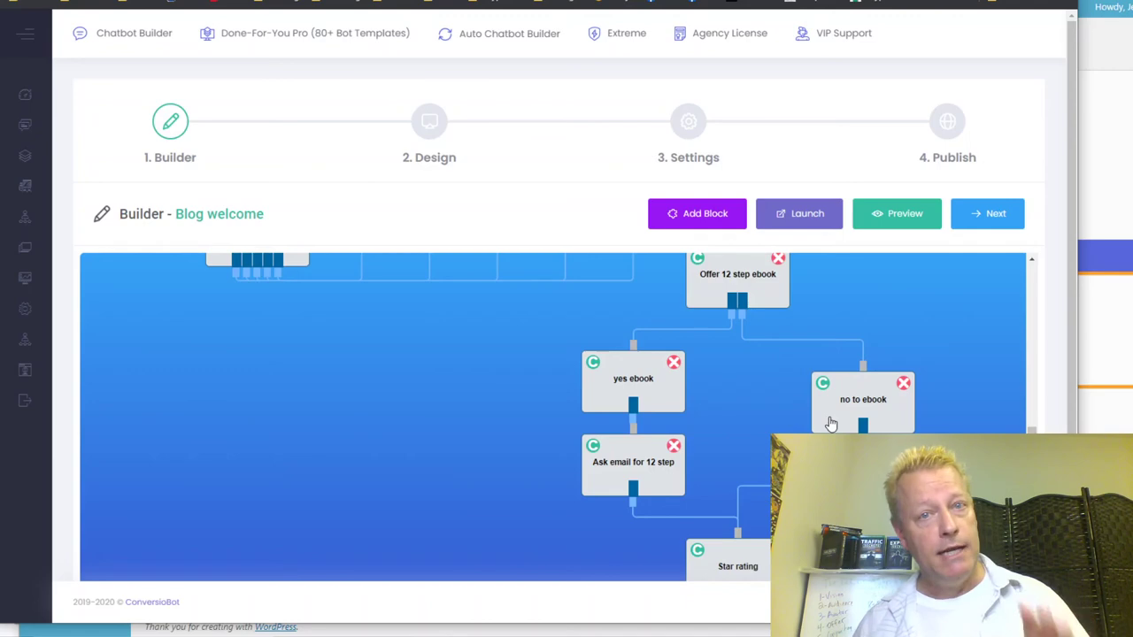
scroll(825, 420, "up", 1)
scroll(819, 408, "down", 3)
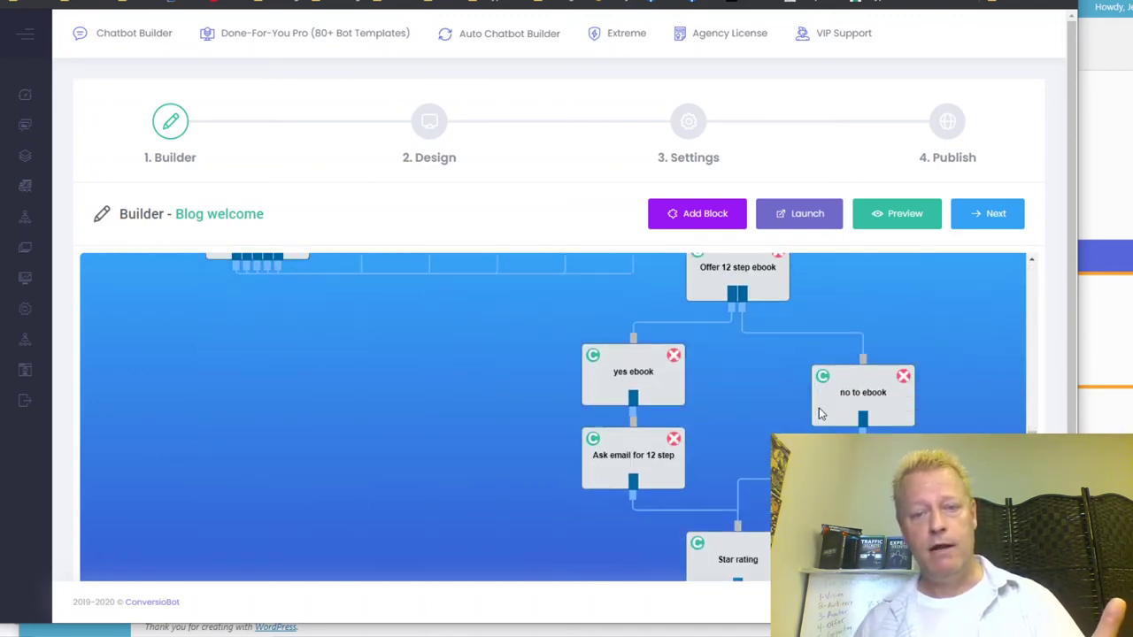
Step: Shrink the builder page to fit more blocks and trace the Blog welcome flow through Star rating to the end block
scroll(819, 407, "up", 3)
key("ctrl+minus")
key("ctrl+minus")
key("ctrl+minus")
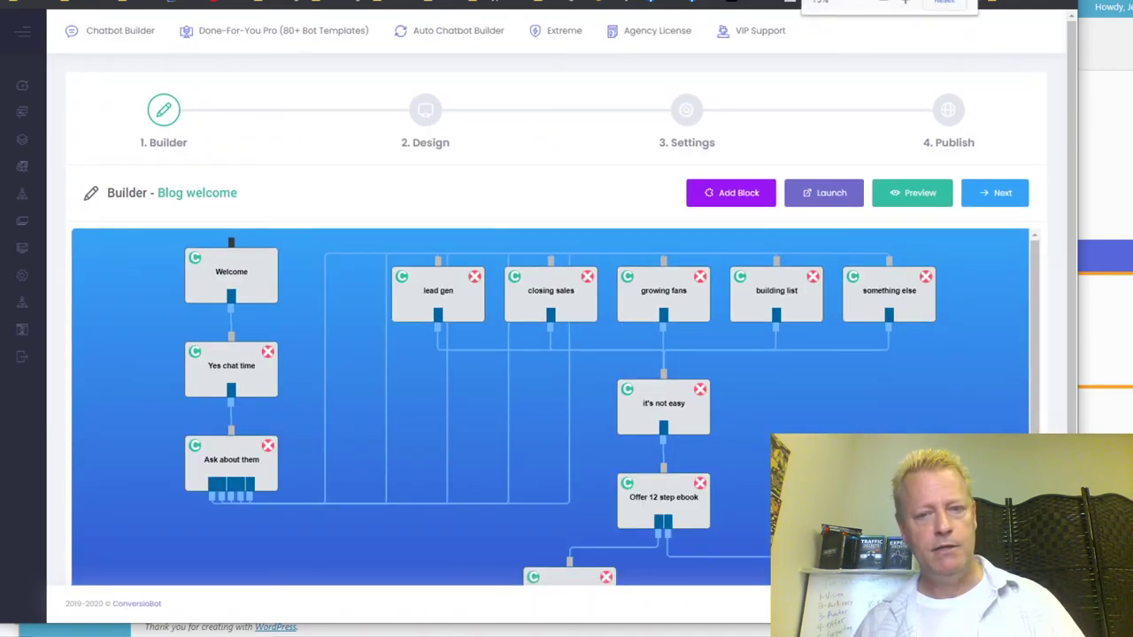
scroll(746, 377, "down", 4)
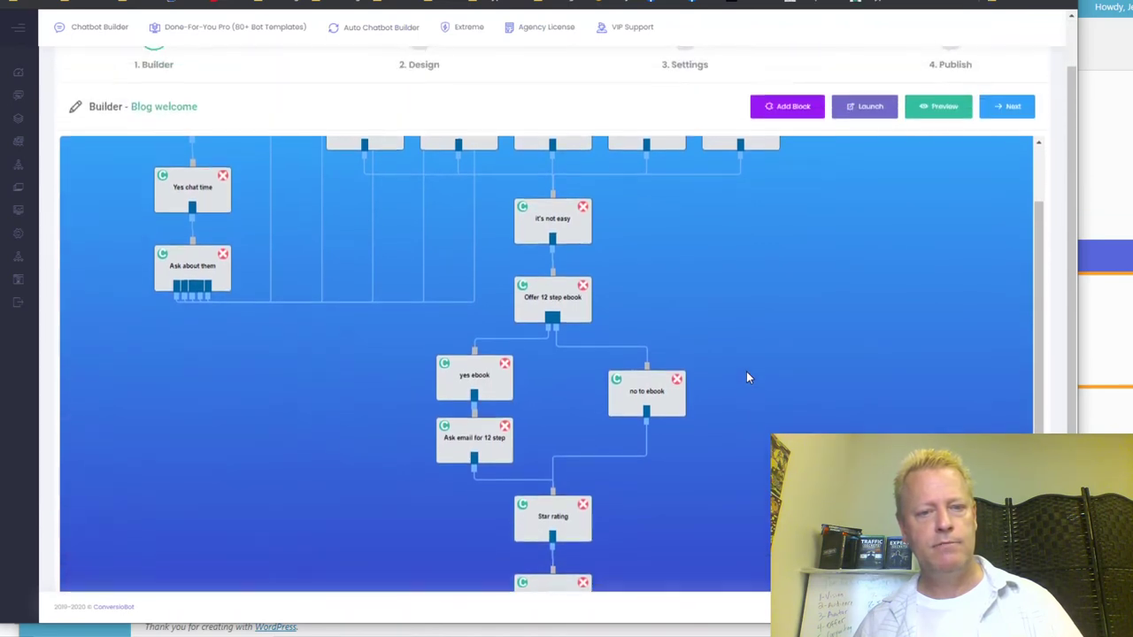
scroll(747, 376, "up", 1)
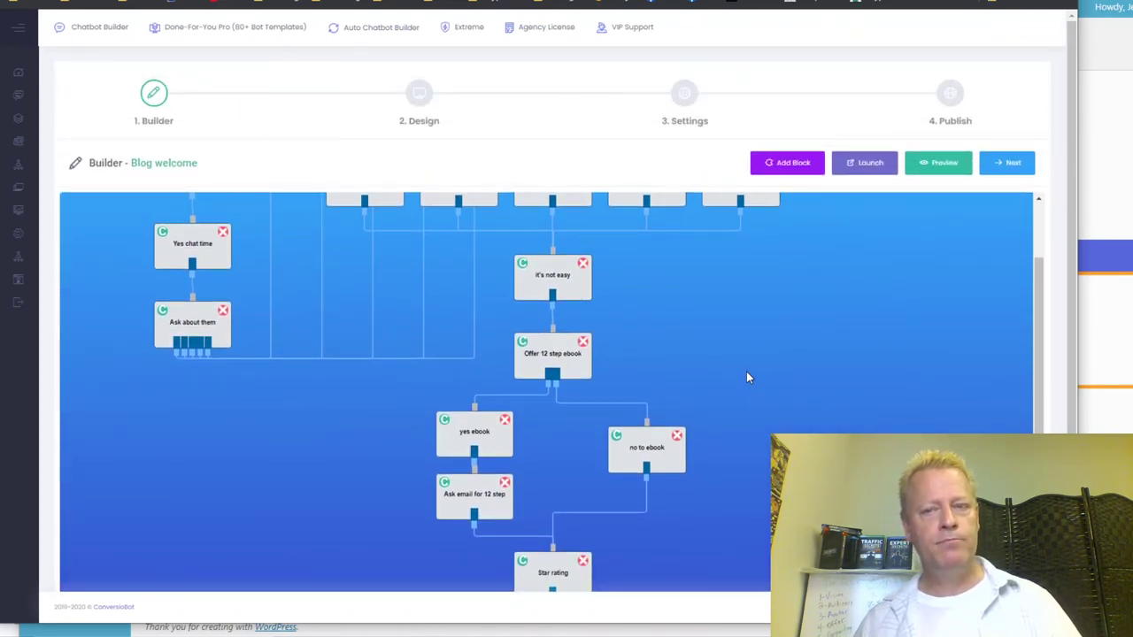
left_click_drag(1046, 420, 1044, 368)
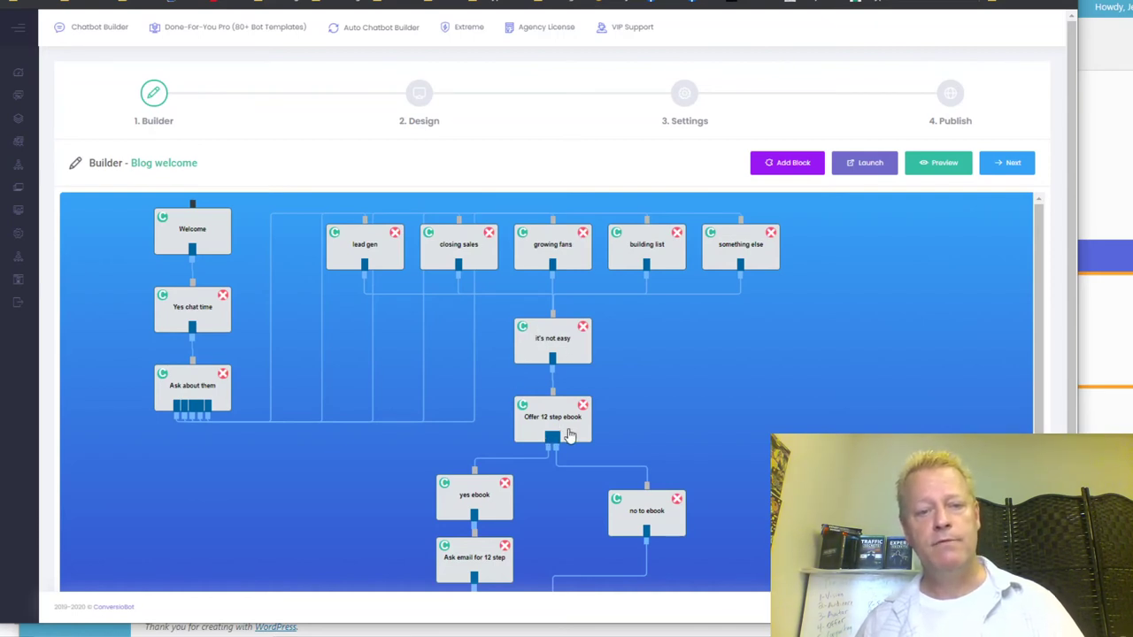
scroll(513, 452, "down", 1)
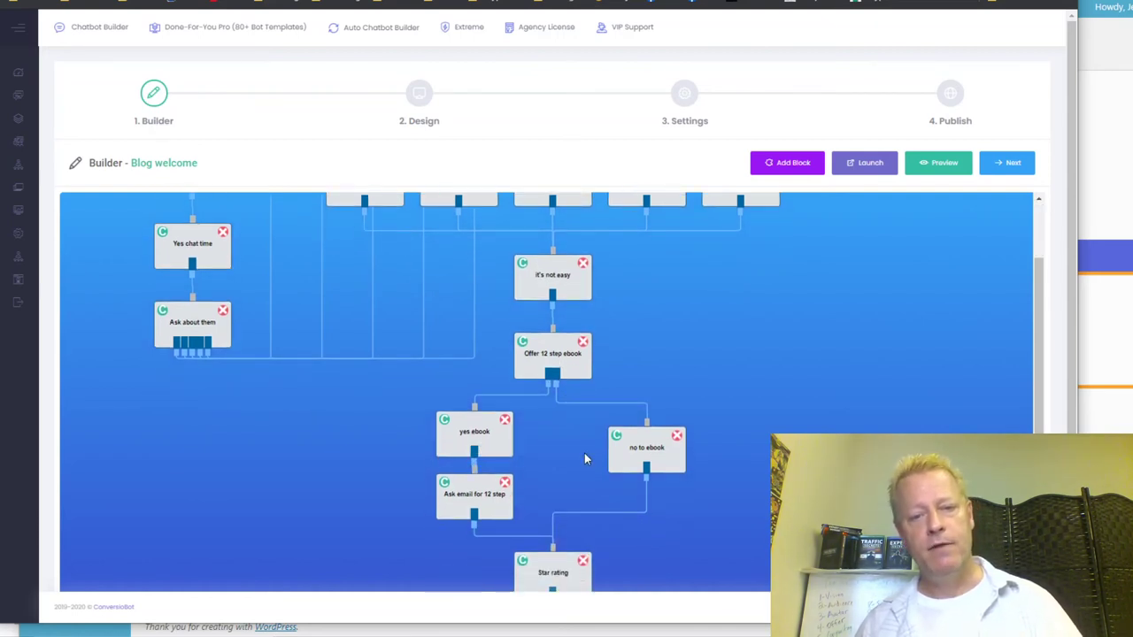
scroll(584, 492, "down", 1)
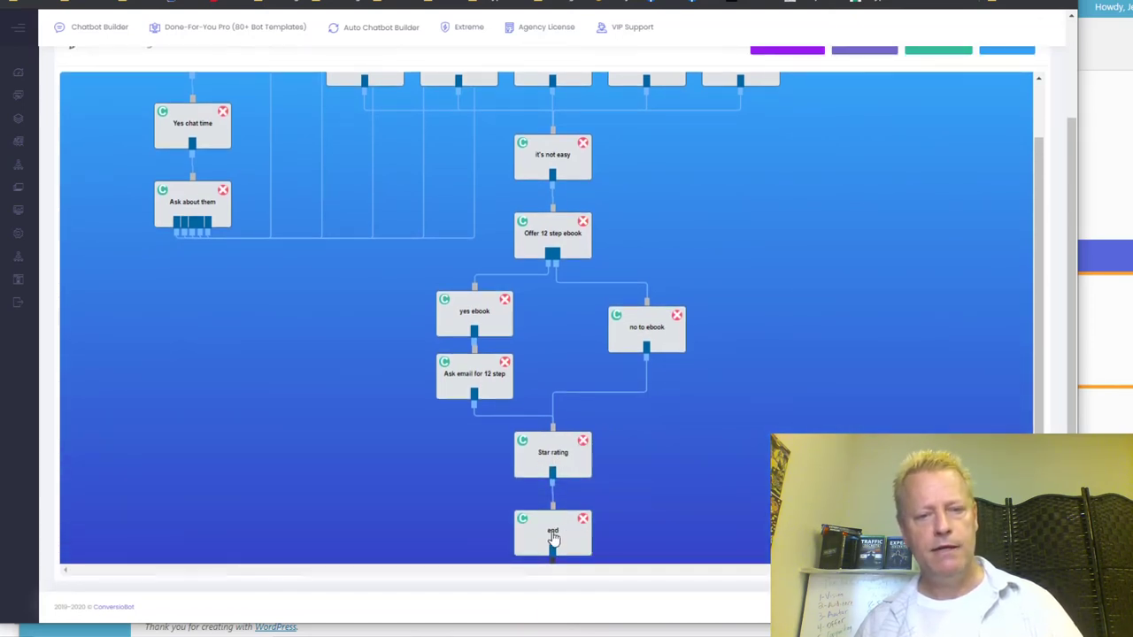
scroll(569, 402, "up", 1)
scroll(569, 401, "up", 1)
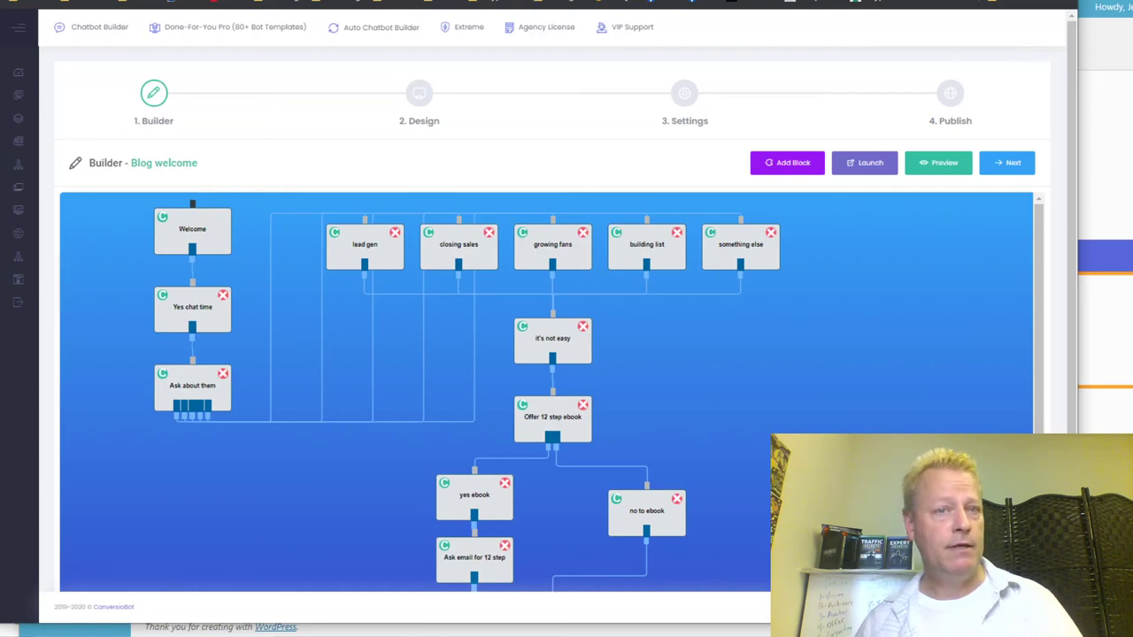
Step: Switch to the WordPress admin, open the Insert Headers and Footers settings, and go to the end of the header scripts
key("alt+Tab")
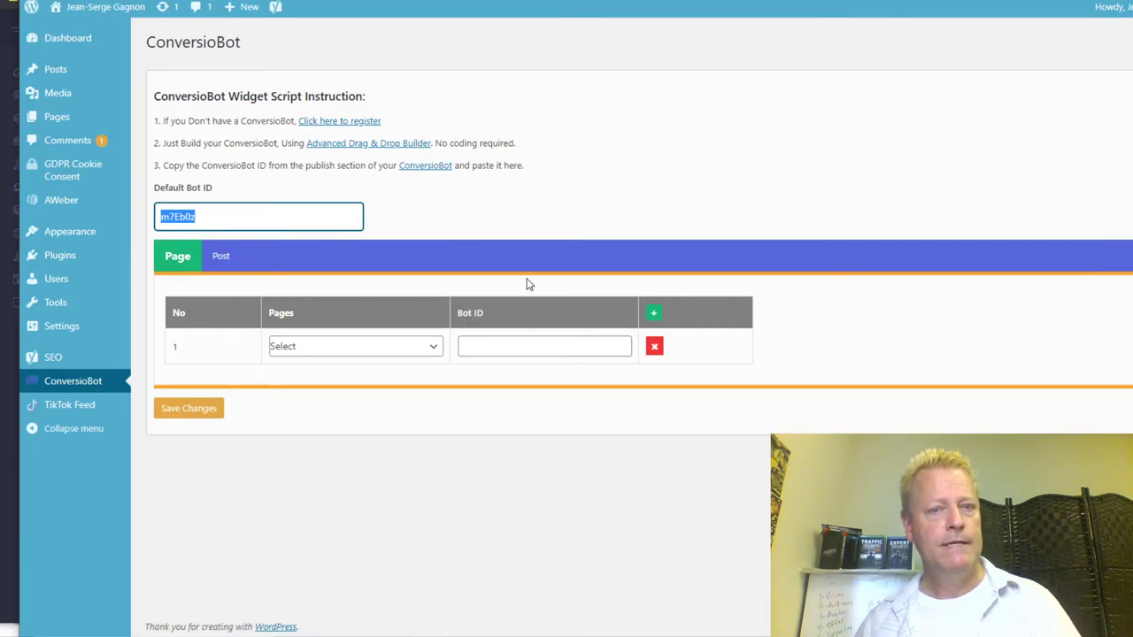
left_click(221, 218)
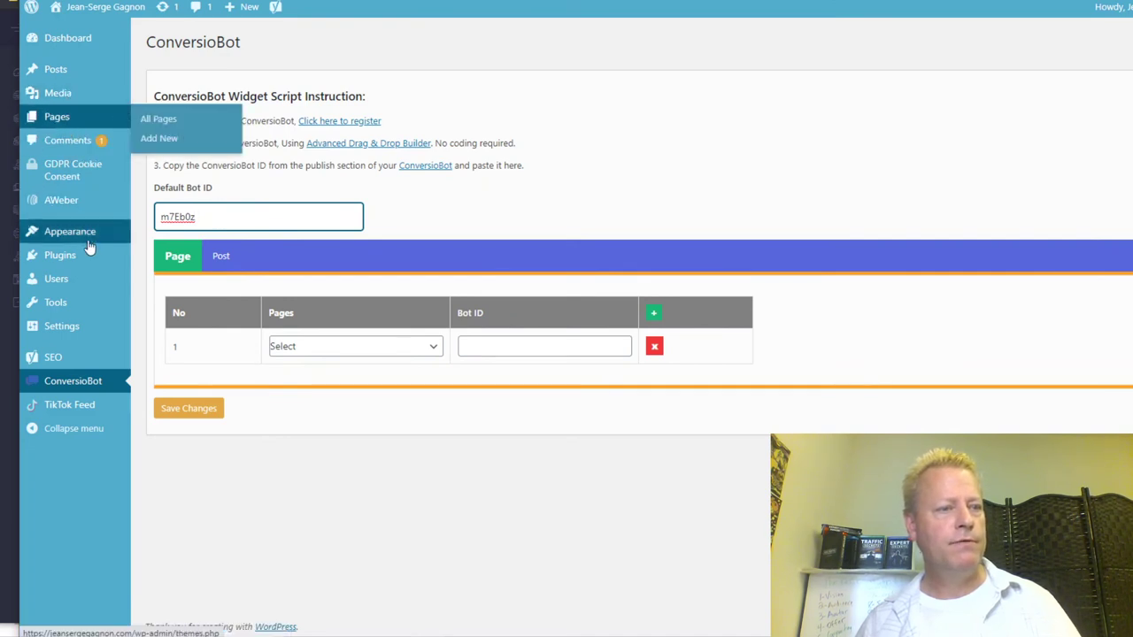
mouse_move(77, 354)
mouse_move(71, 314)
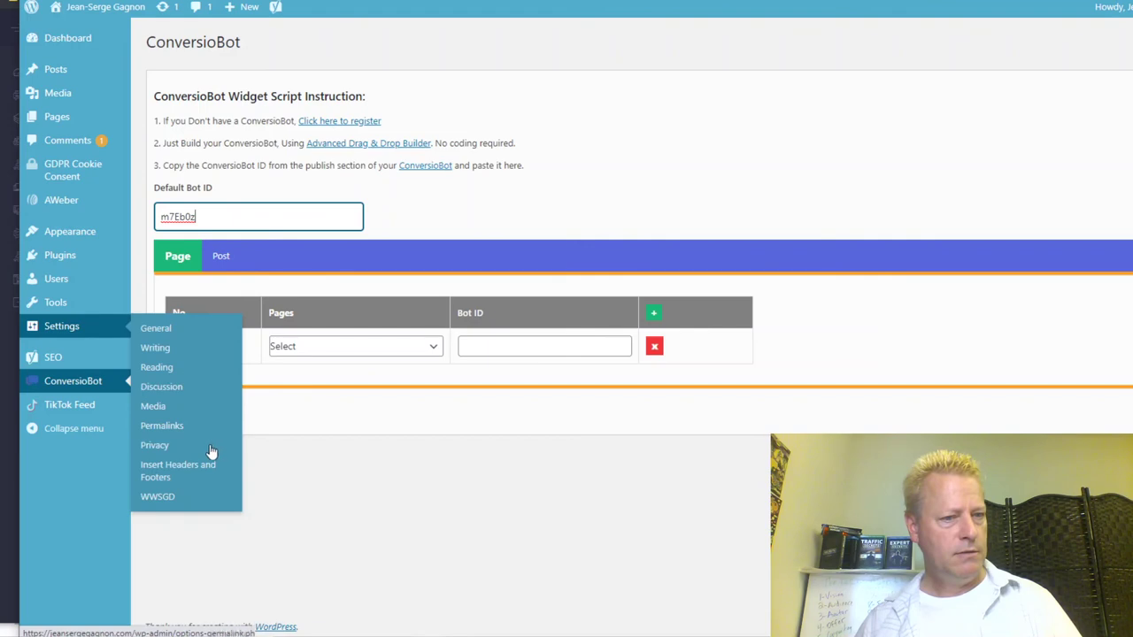
left_click(198, 470)
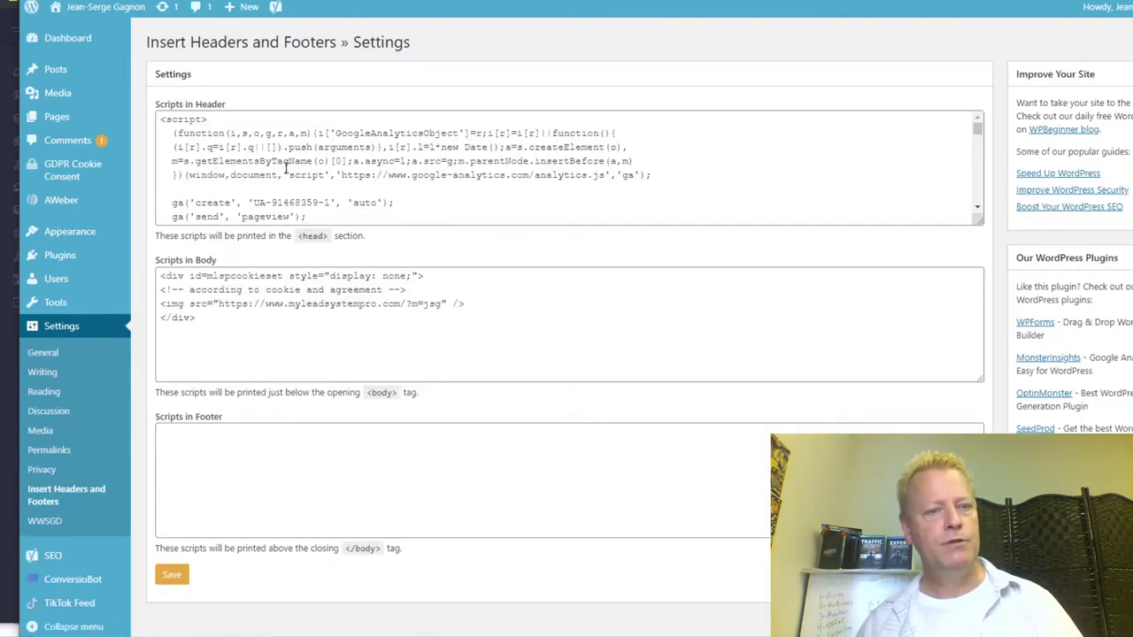
scroll(461, 177, "down", 10)
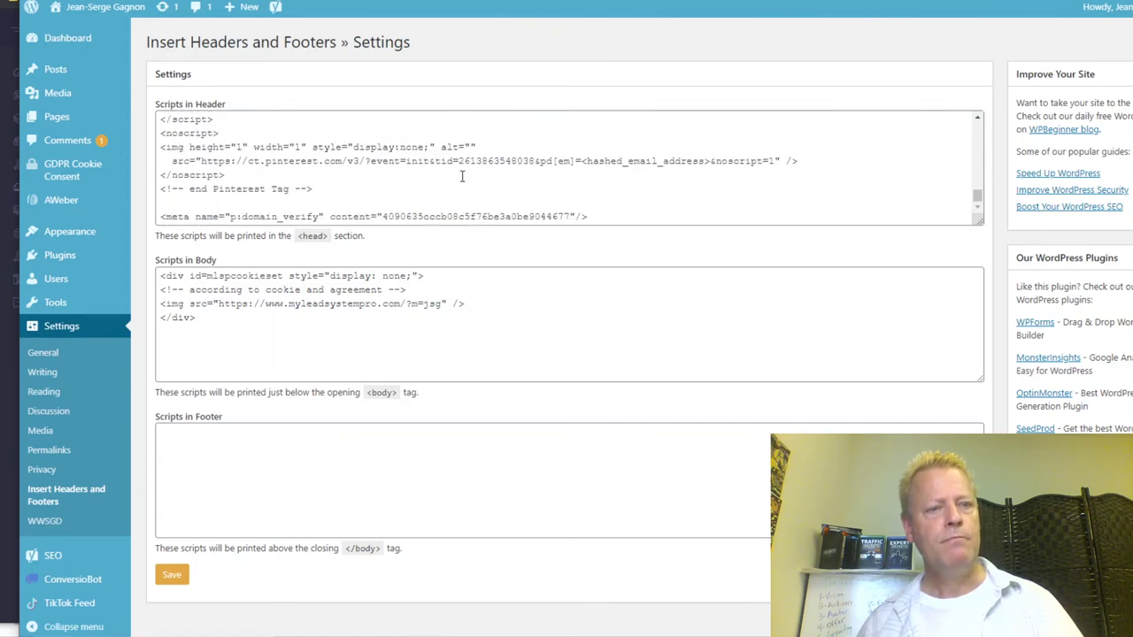
left_click_drag(191, 140, 340, 192)
left_click(302, 218)
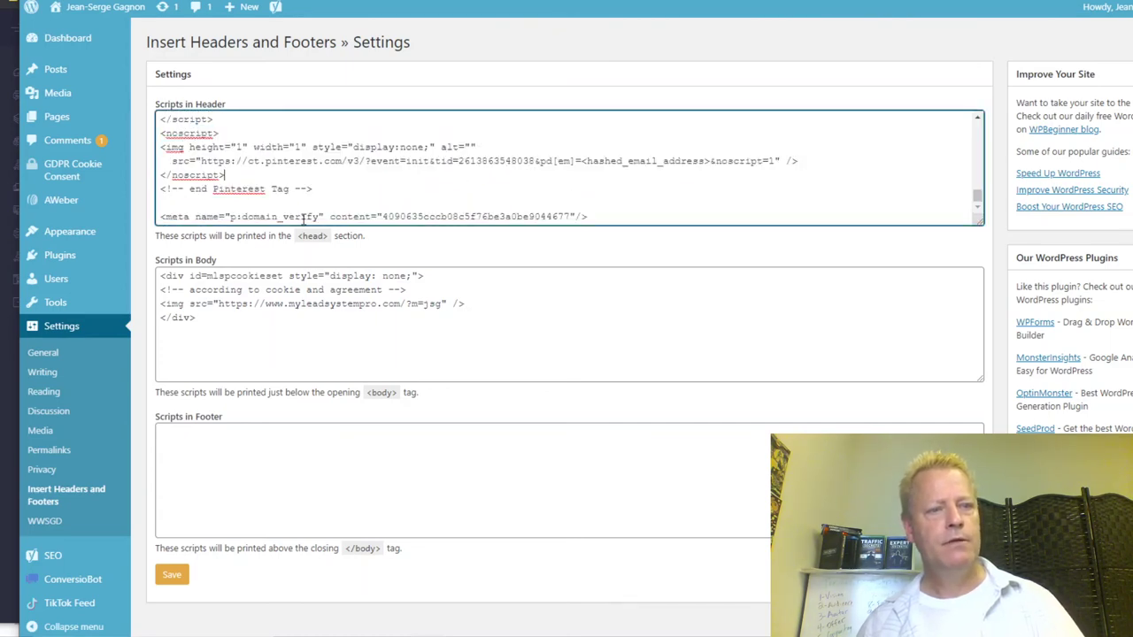
Step: Switch to ConversioBot, open the Blog welcome bot's Publish page, and copy its Widget Bot code
key("alt+Tab")
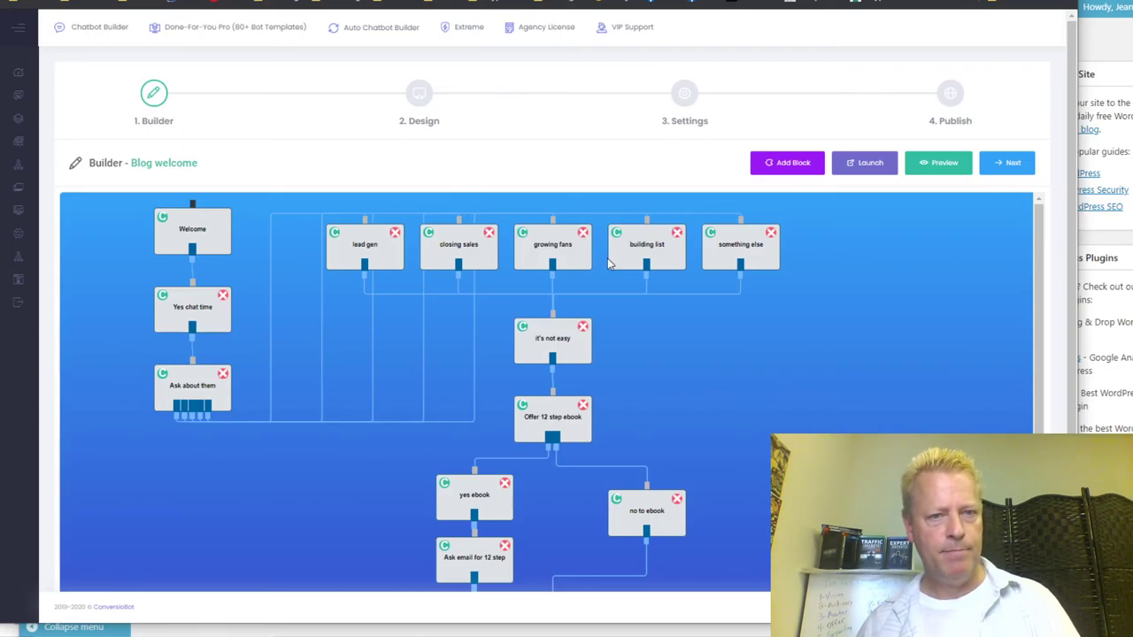
left_click(964, 96)
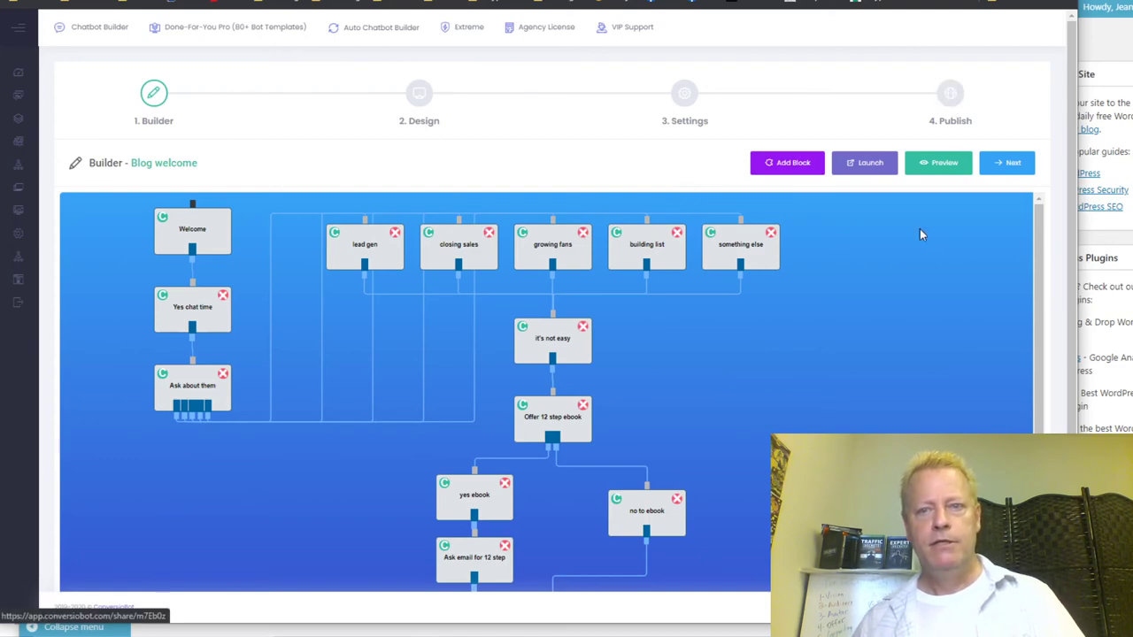
scroll(604, 357, "down", 4)
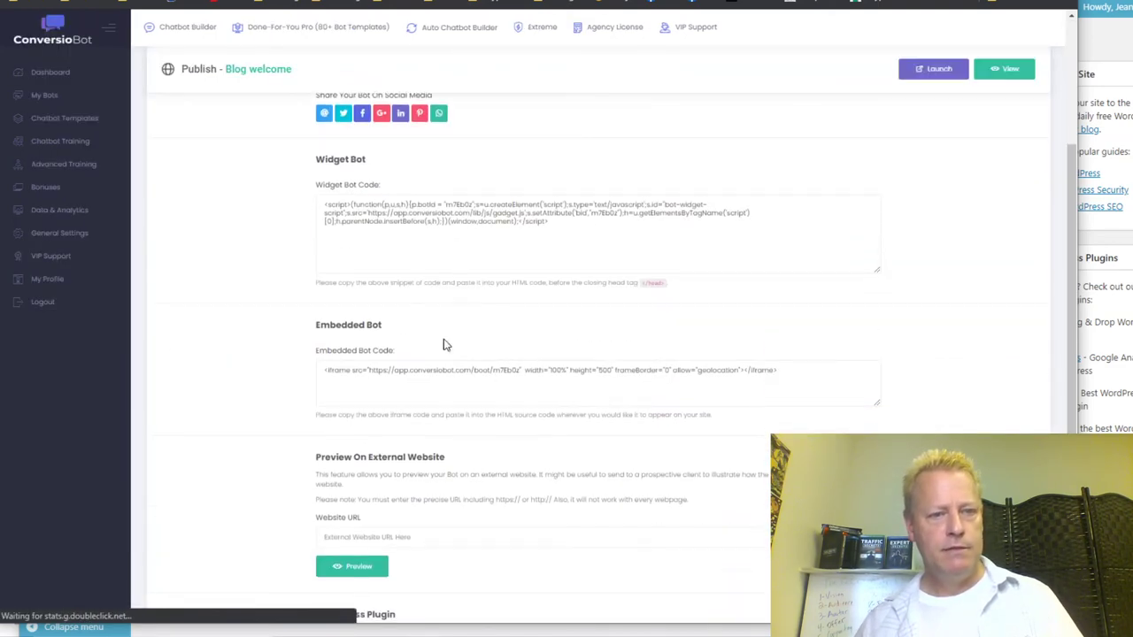
left_click(546, 212)
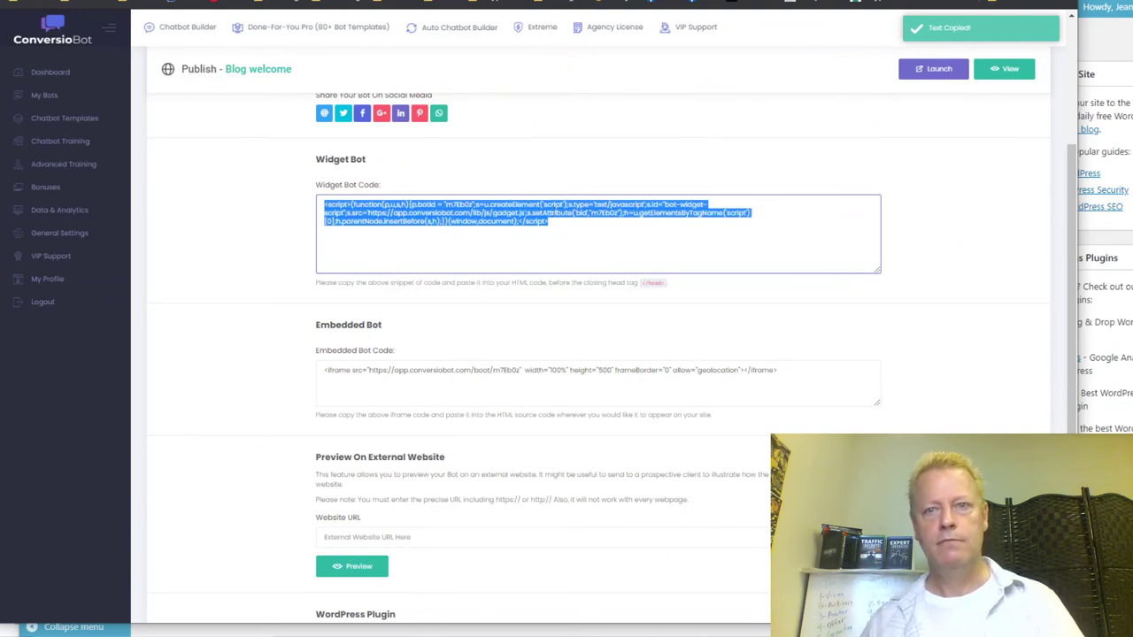
left_click(912, 5)
left_click(948, 3)
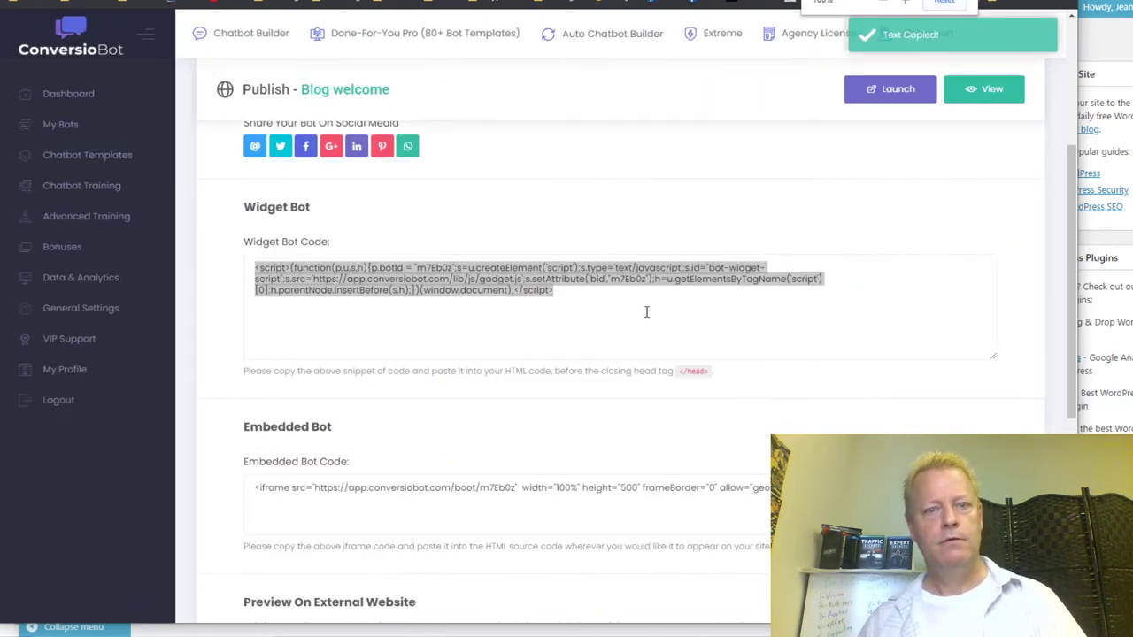
left_click(566, 298)
left_click_drag(567, 299, 241, 259)
key("ctrl+c")
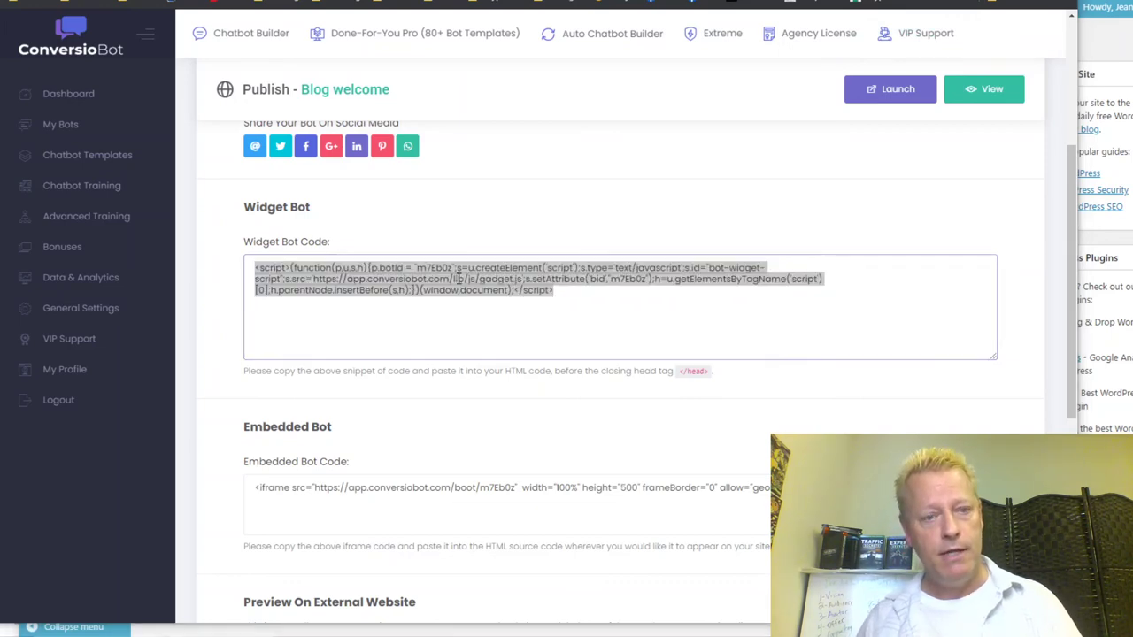
Step: Switch to WordPress and paste the widget script below the domain_verify meta tag in Scripts in Header
key("alt+Tab")
scroll(312, 188, "up", 10)
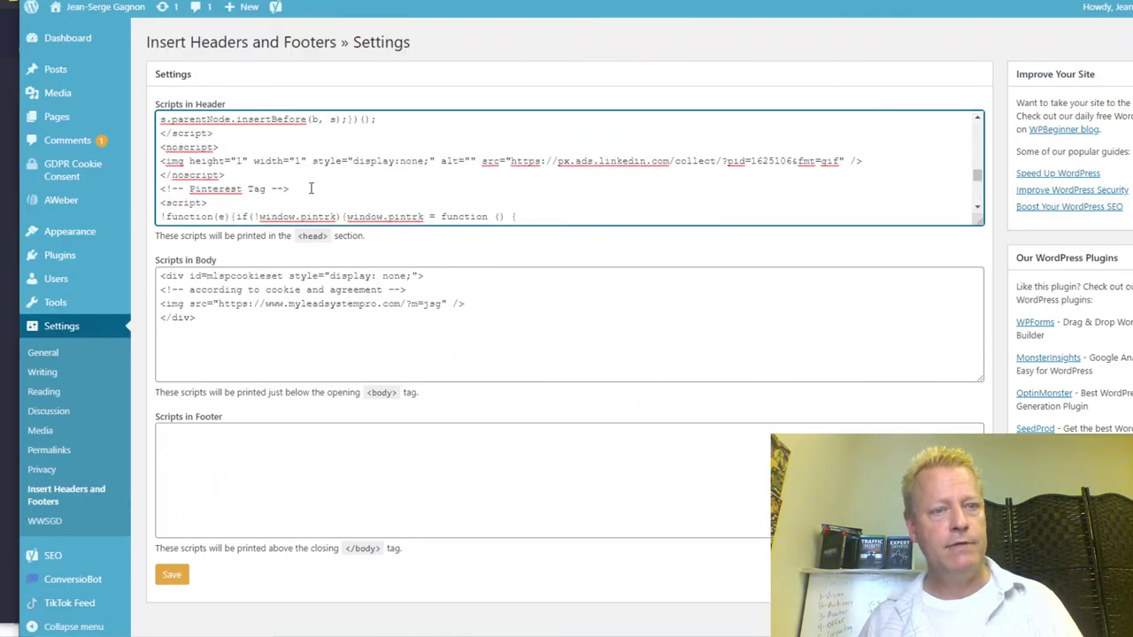
scroll(311, 188, "down", 10)
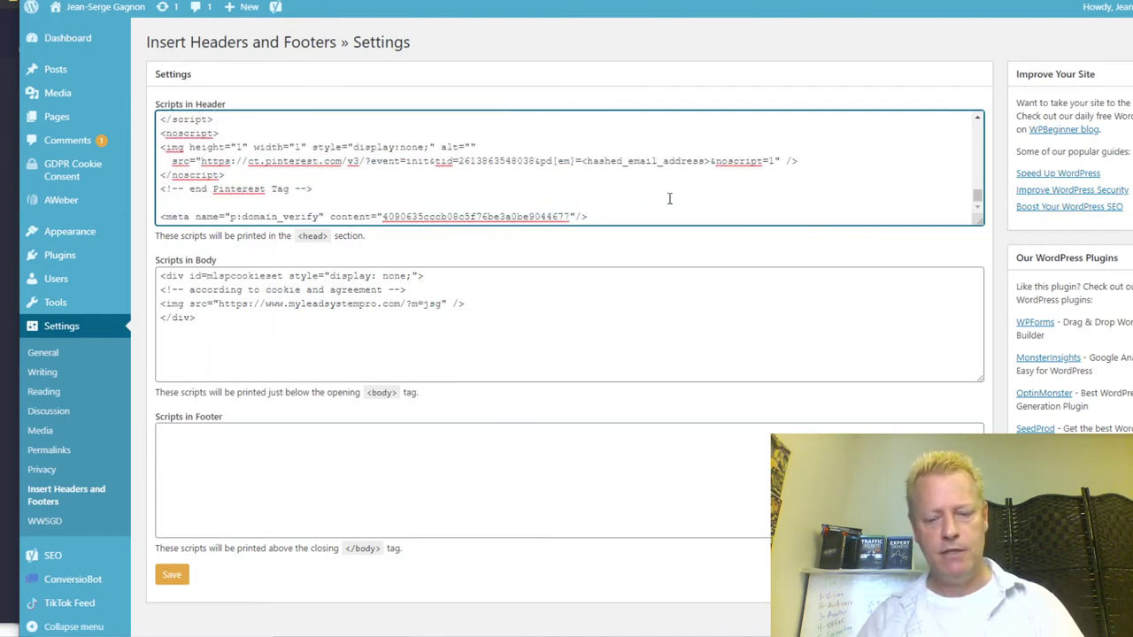
key("ctrl+v")
left_click_drag(574, 226, 152, 191)
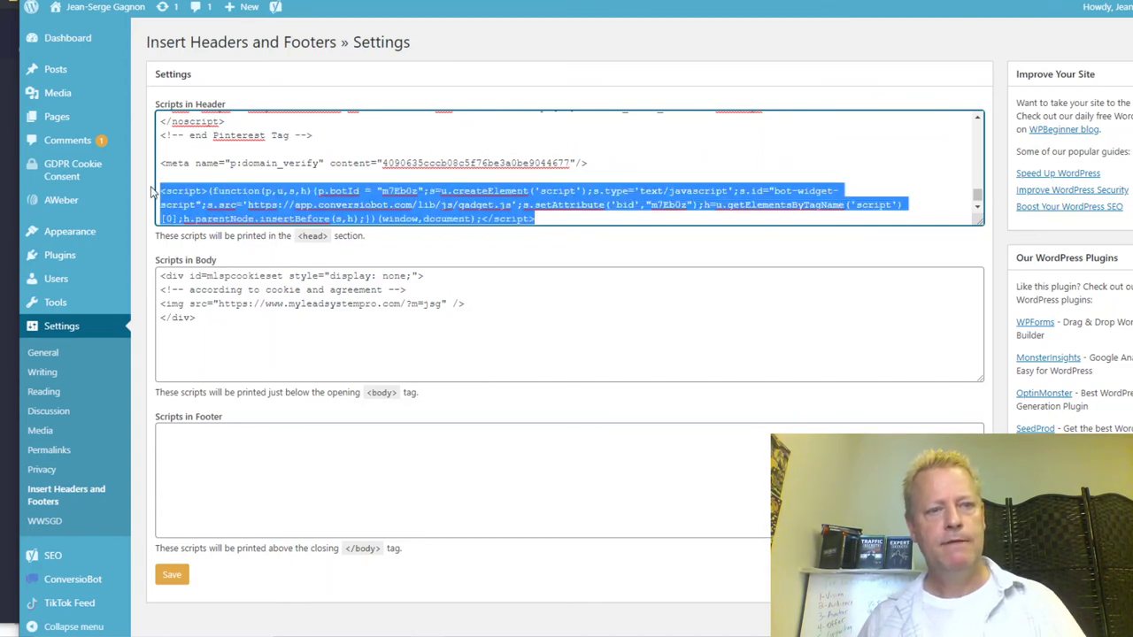
left_click(467, 195)
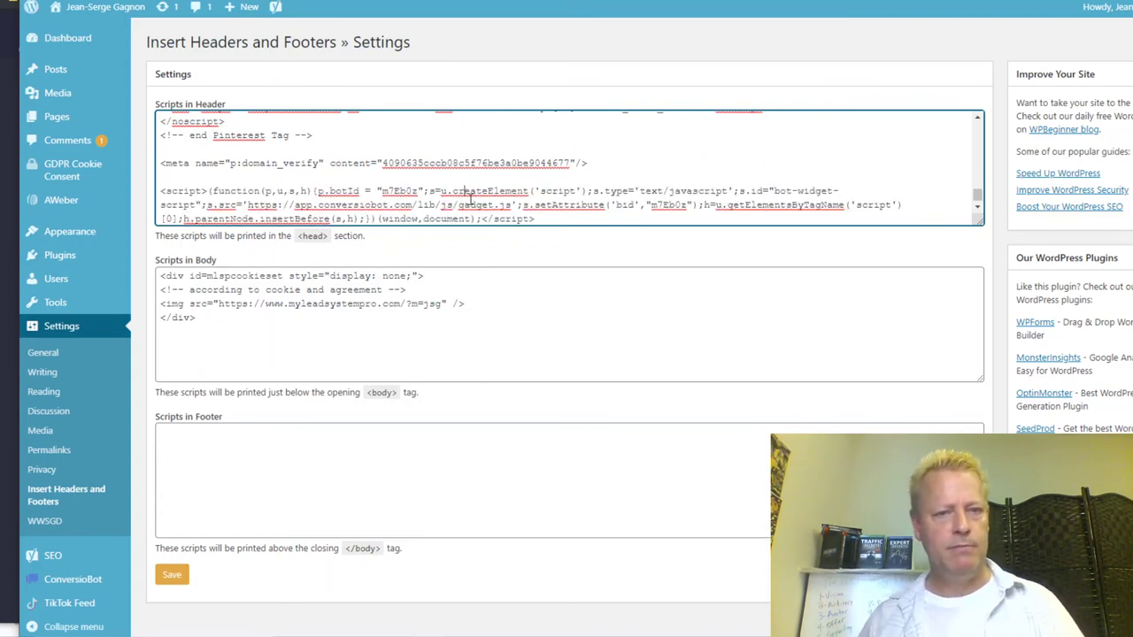
Step: Delete the pasted bot script from Scripts in Header and switch back to the ConversioBot Publish page
left_click_drag(567, 221, 127, 189)
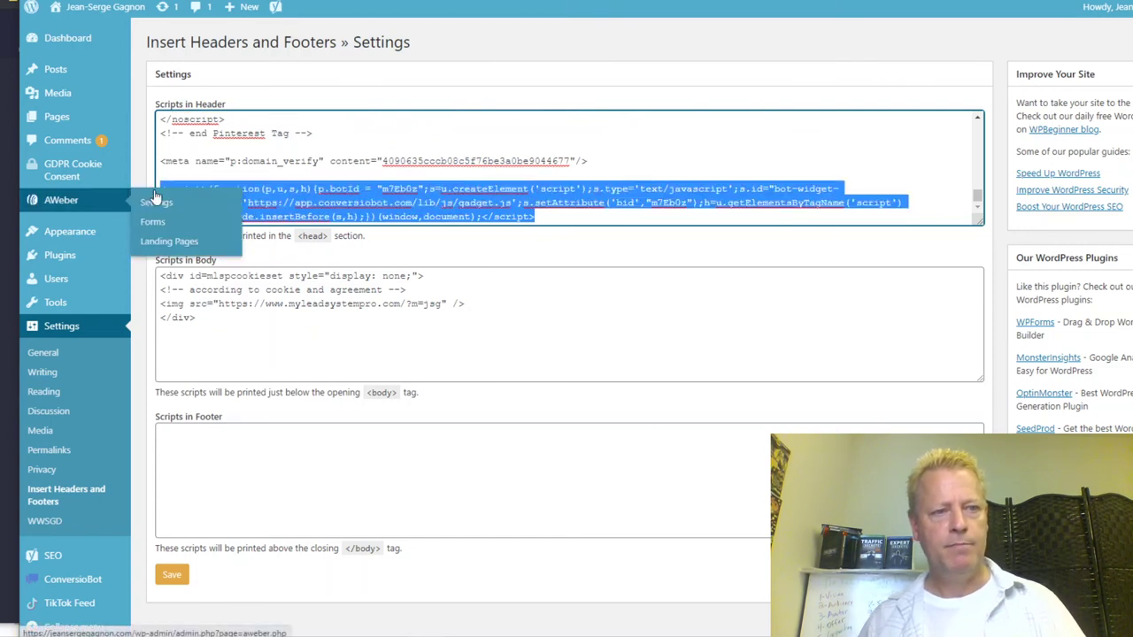
key("Delete")
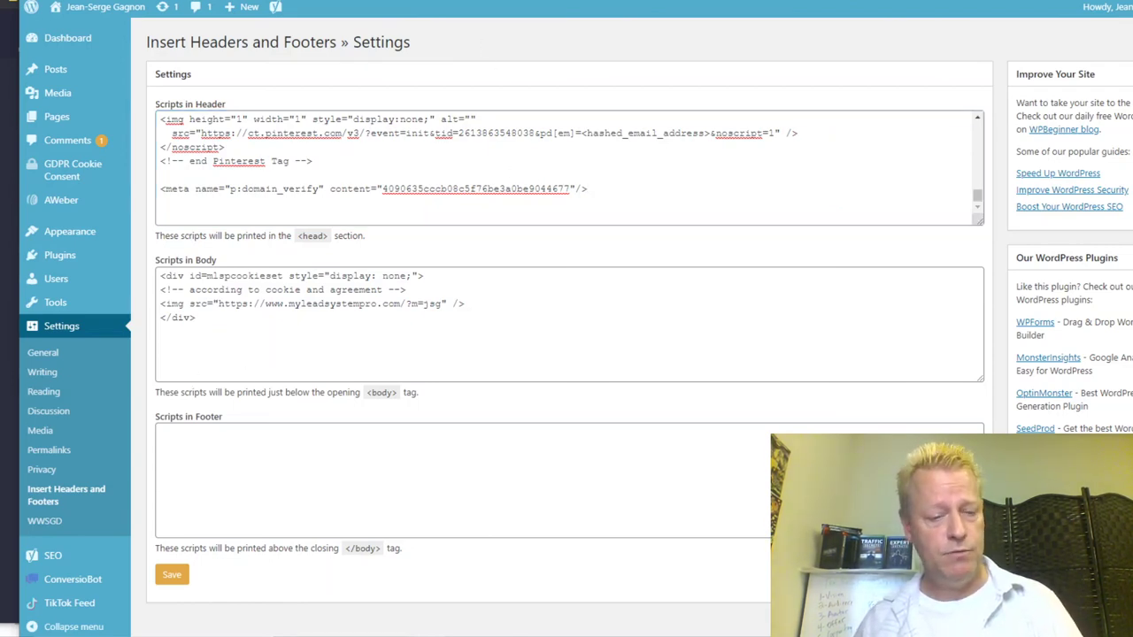
key("alt+Tab")
left_click(601, 295)
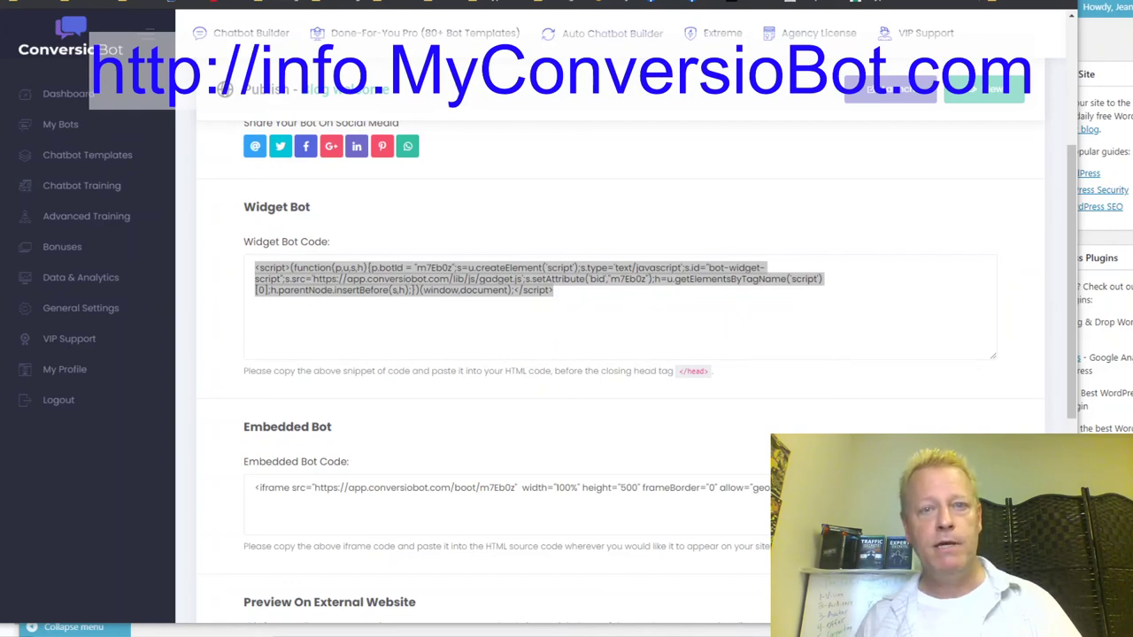
Step: Open info.myconversiobot.com in a new incognito window and look through the ConversioBot sales page
key("ctrl+shift+n")
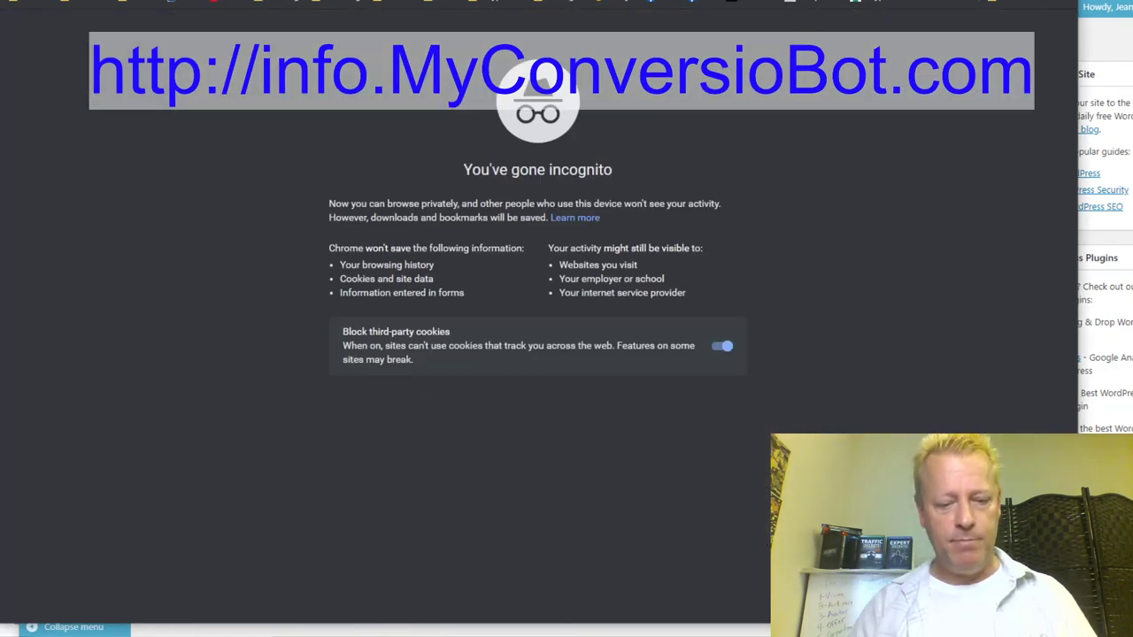
type("info.myconversiobot.com")
key("Return")
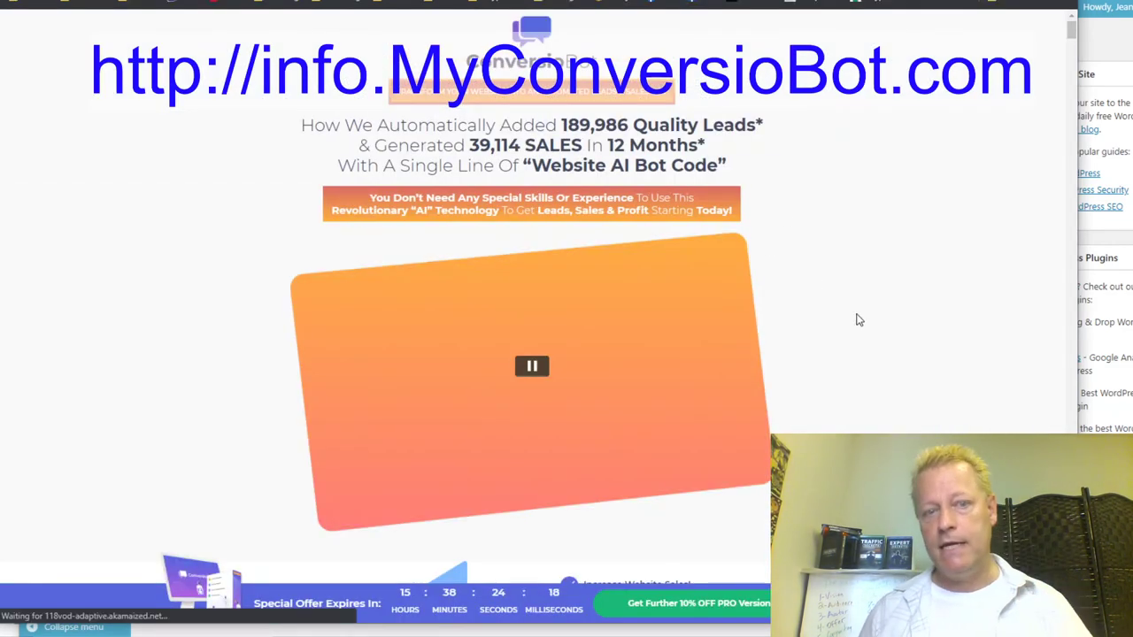
scroll(857, 320, "down", 15)
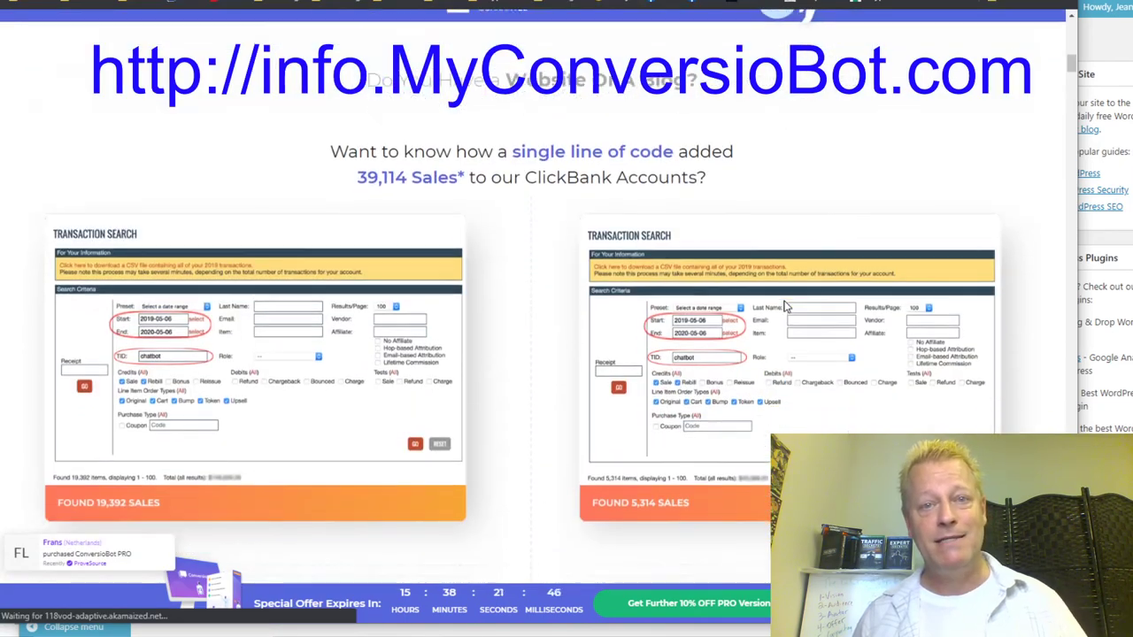
scroll(780, 304, "down", 5)
scroll(778, 305, "up", 10)
scroll(776, 309, "up", 3)
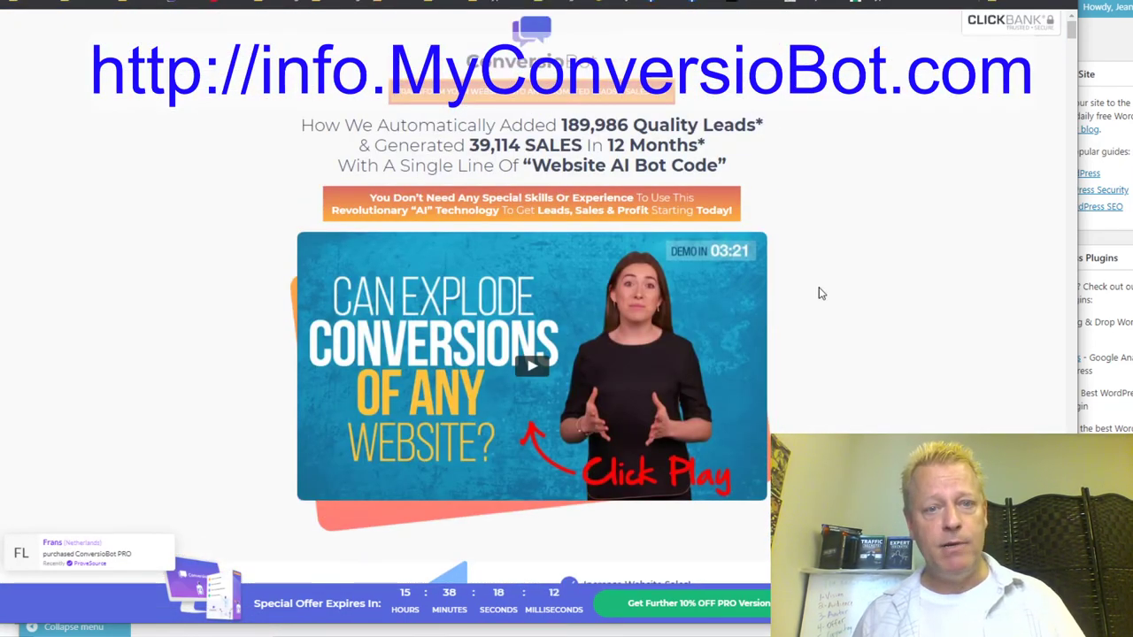
scroll(786, 307, "down", 2)
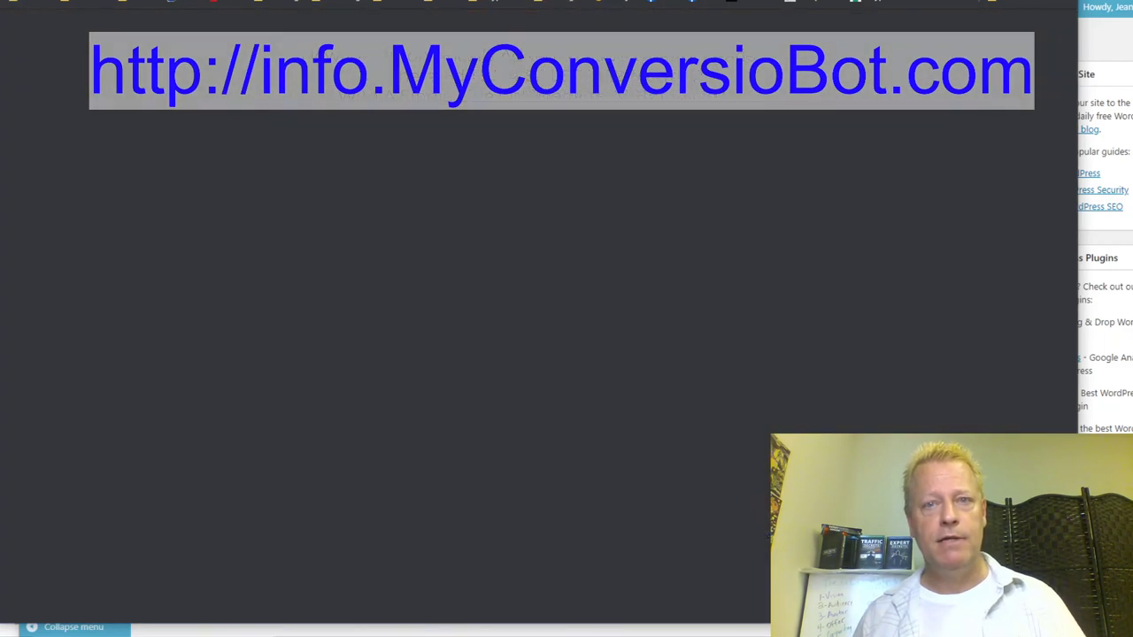